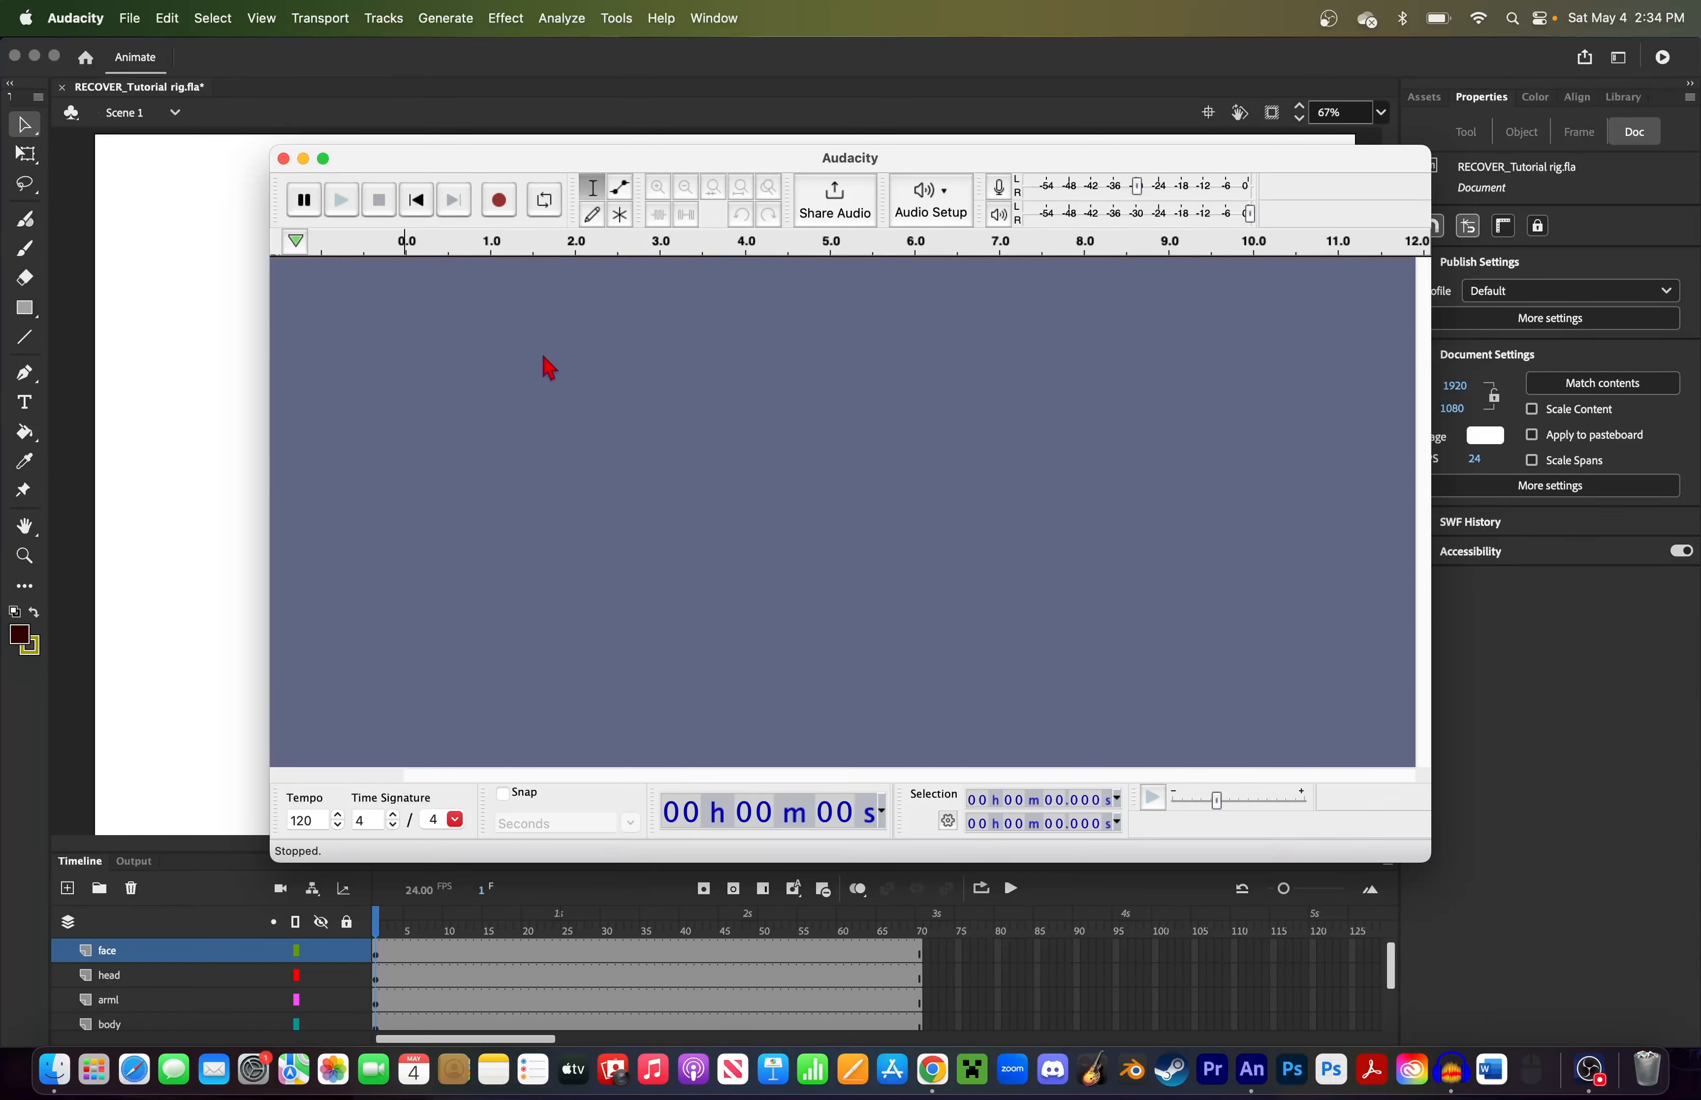
# Step: Record a spoken line of about 5 seconds on a new audio track and play it back
pyautogui.click(500, 200)
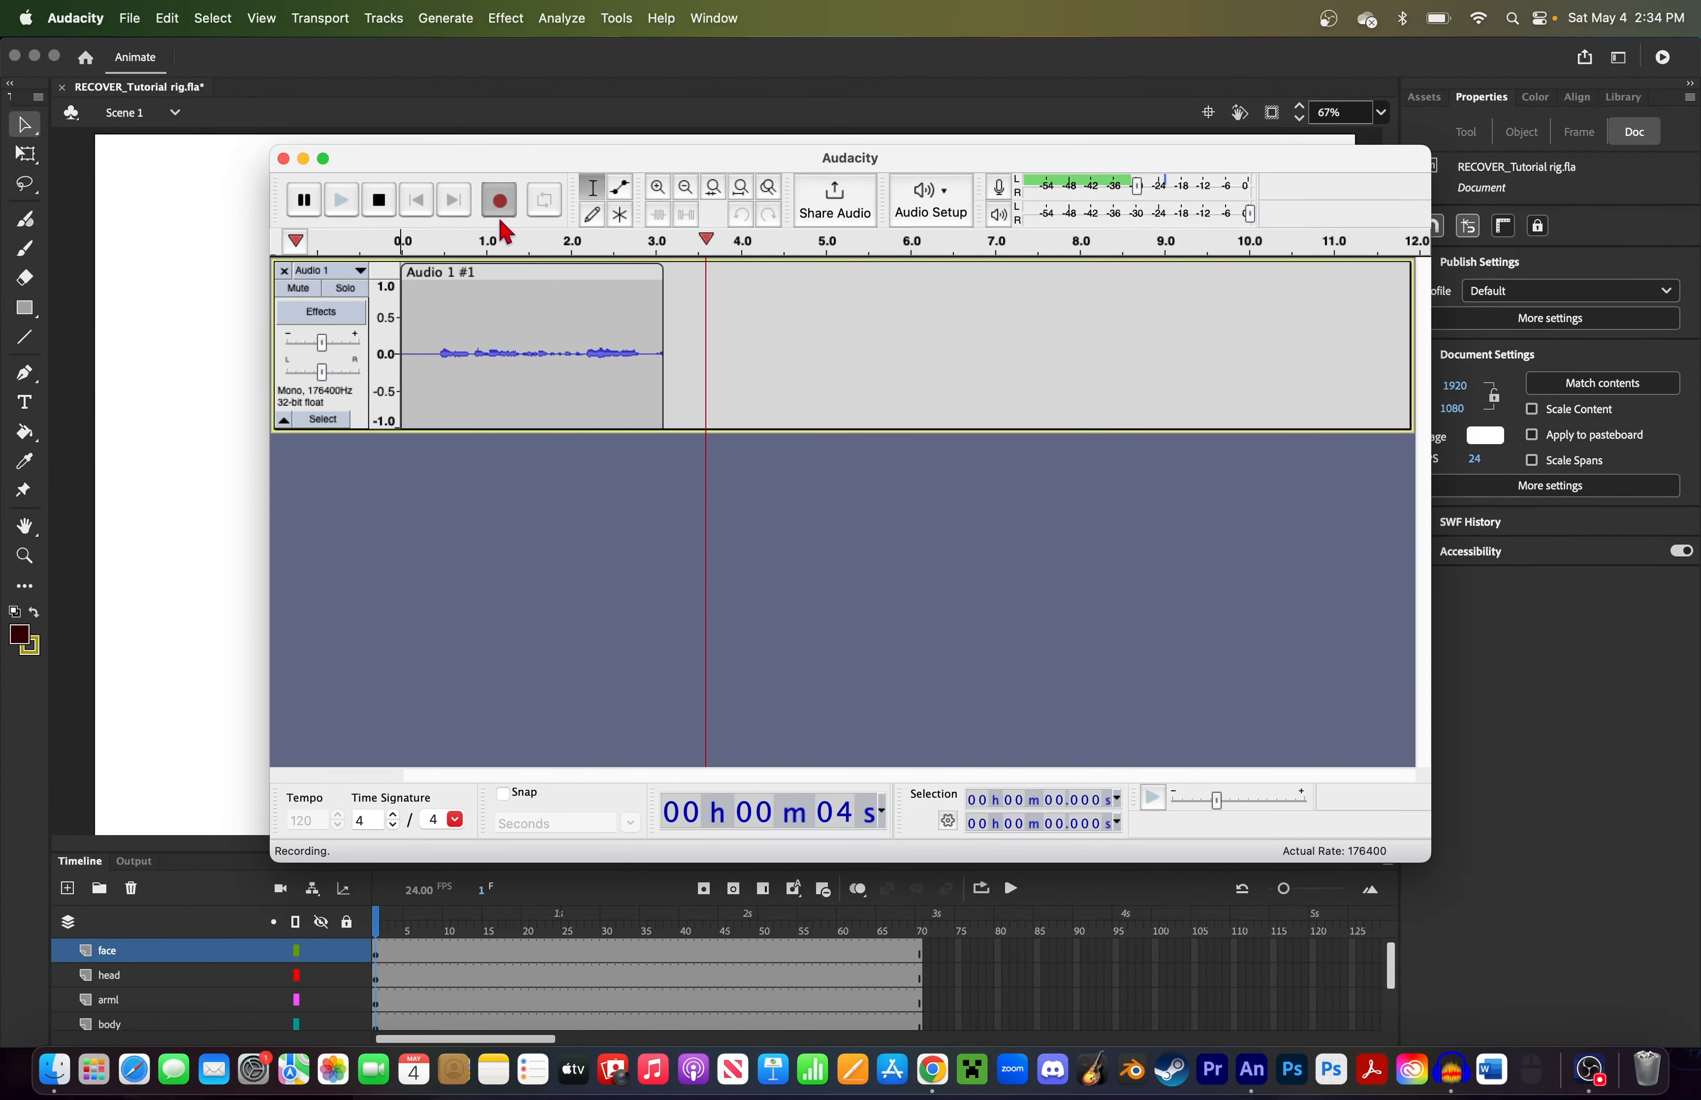
pyautogui.click(379, 200)
pyautogui.click(388, 243)
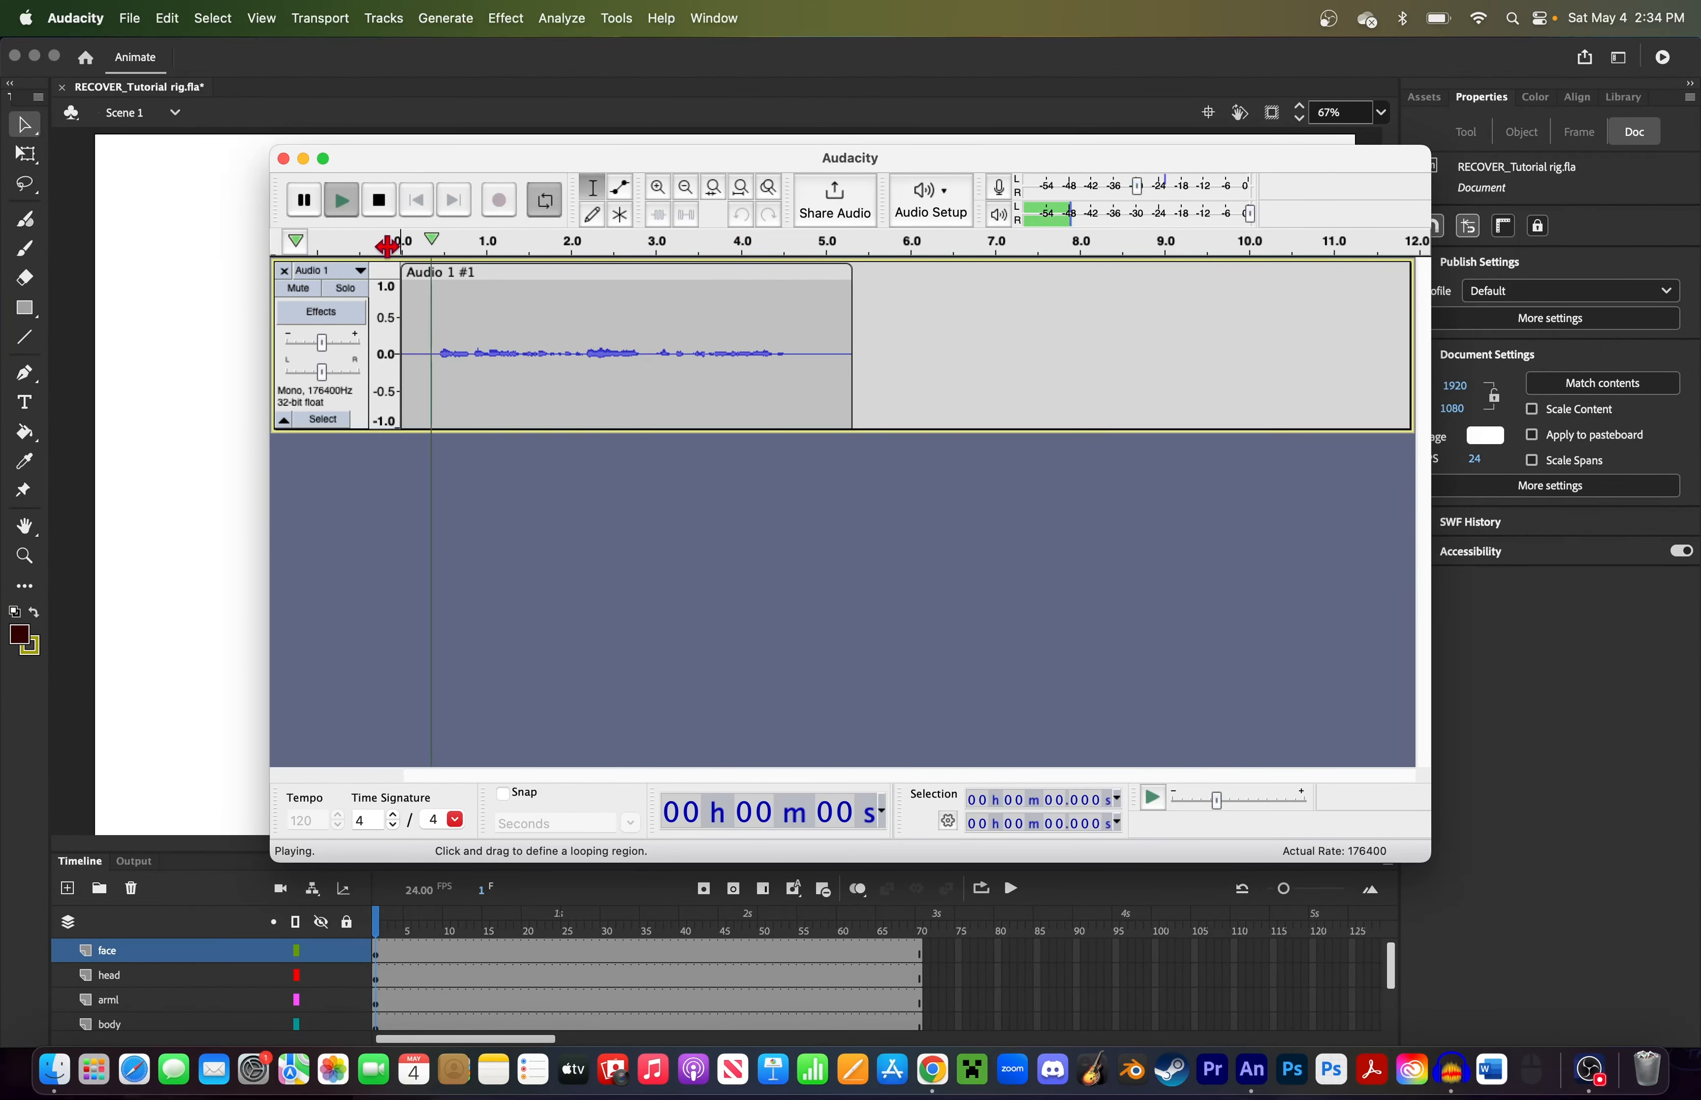
pyautogui.click(366, 214)
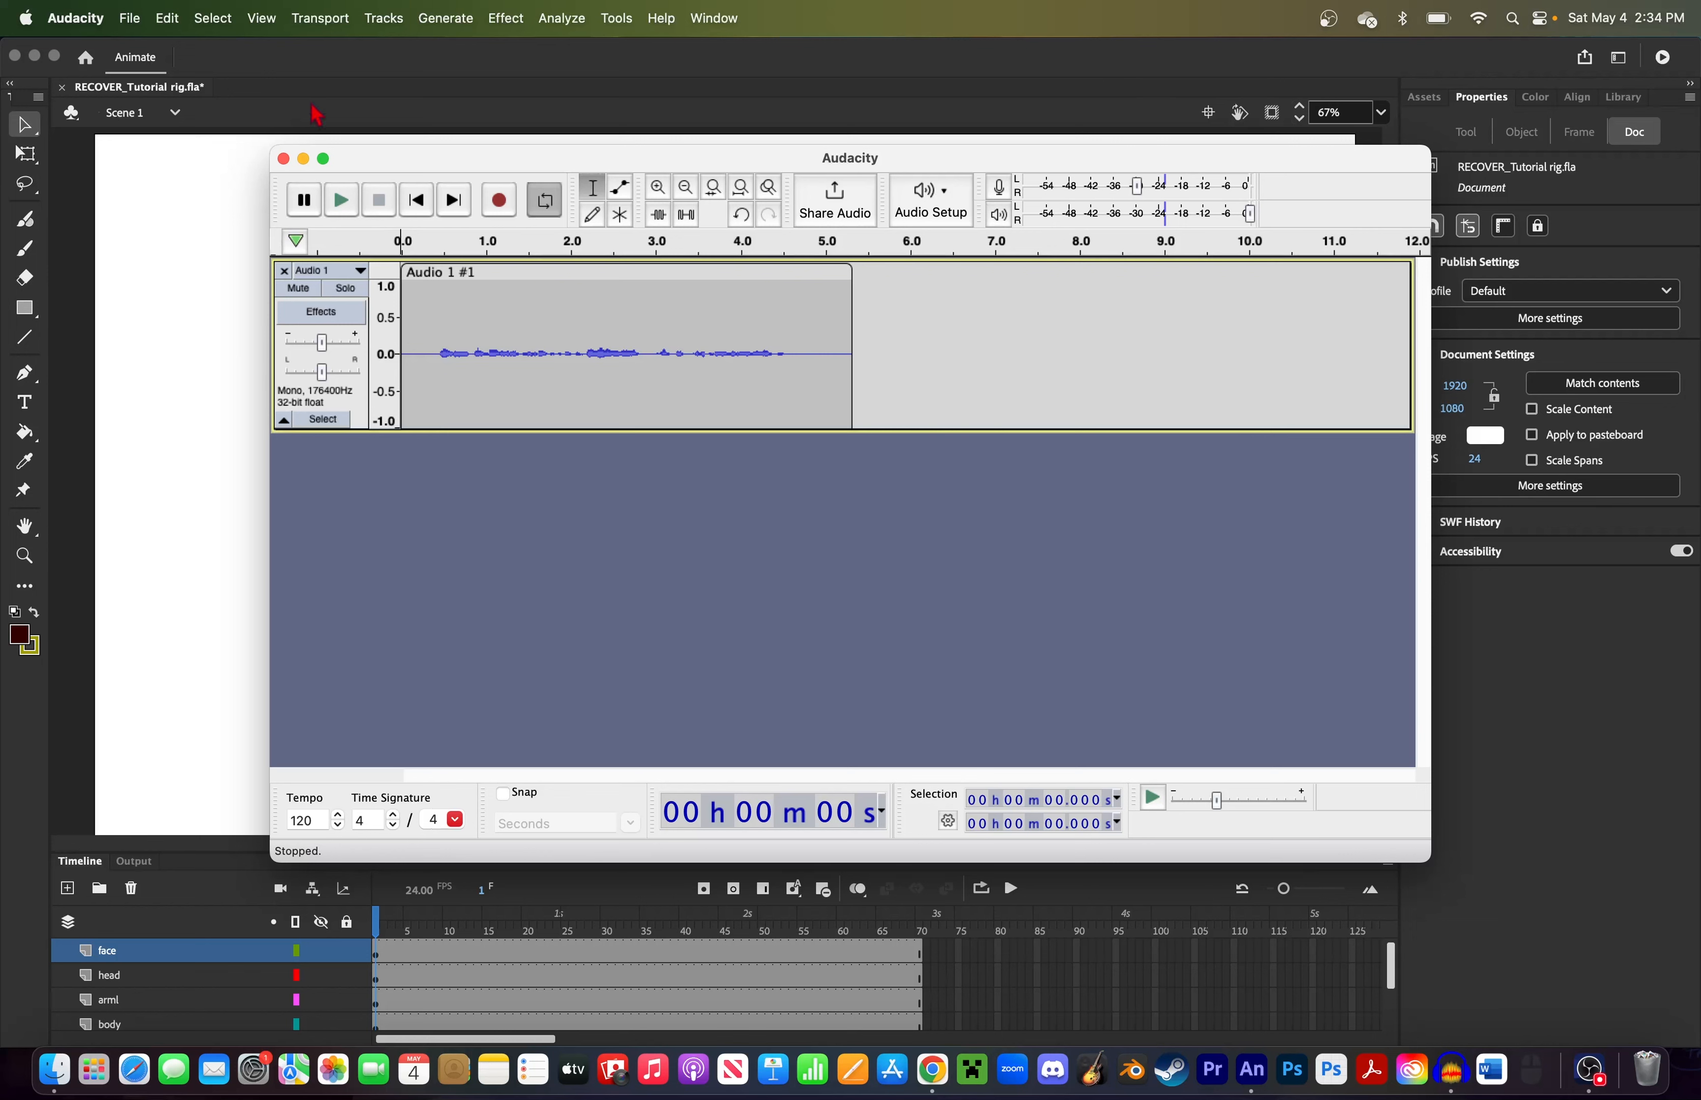
# Step: Export the recording as Lipsyncaudio.mp3 to the Audio Location folder and close the project without saving it
pyautogui.click(130, 25)
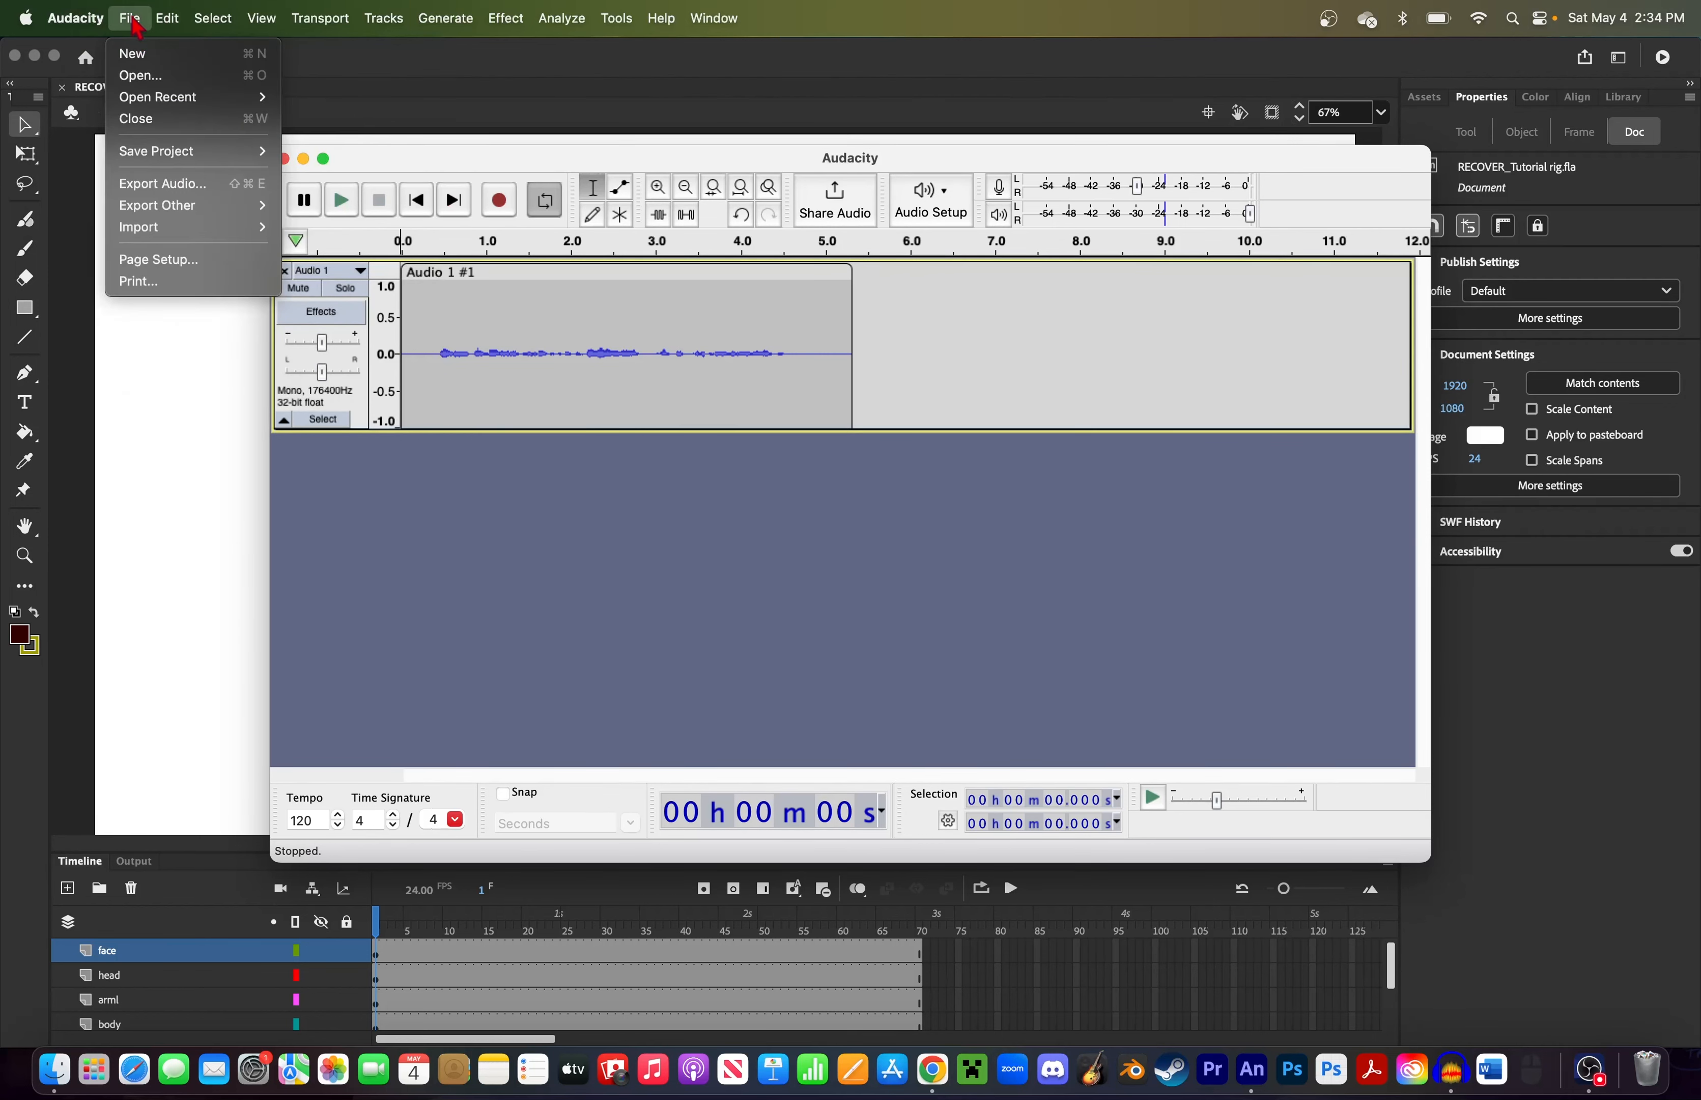
pyautogui.click(167, 197)
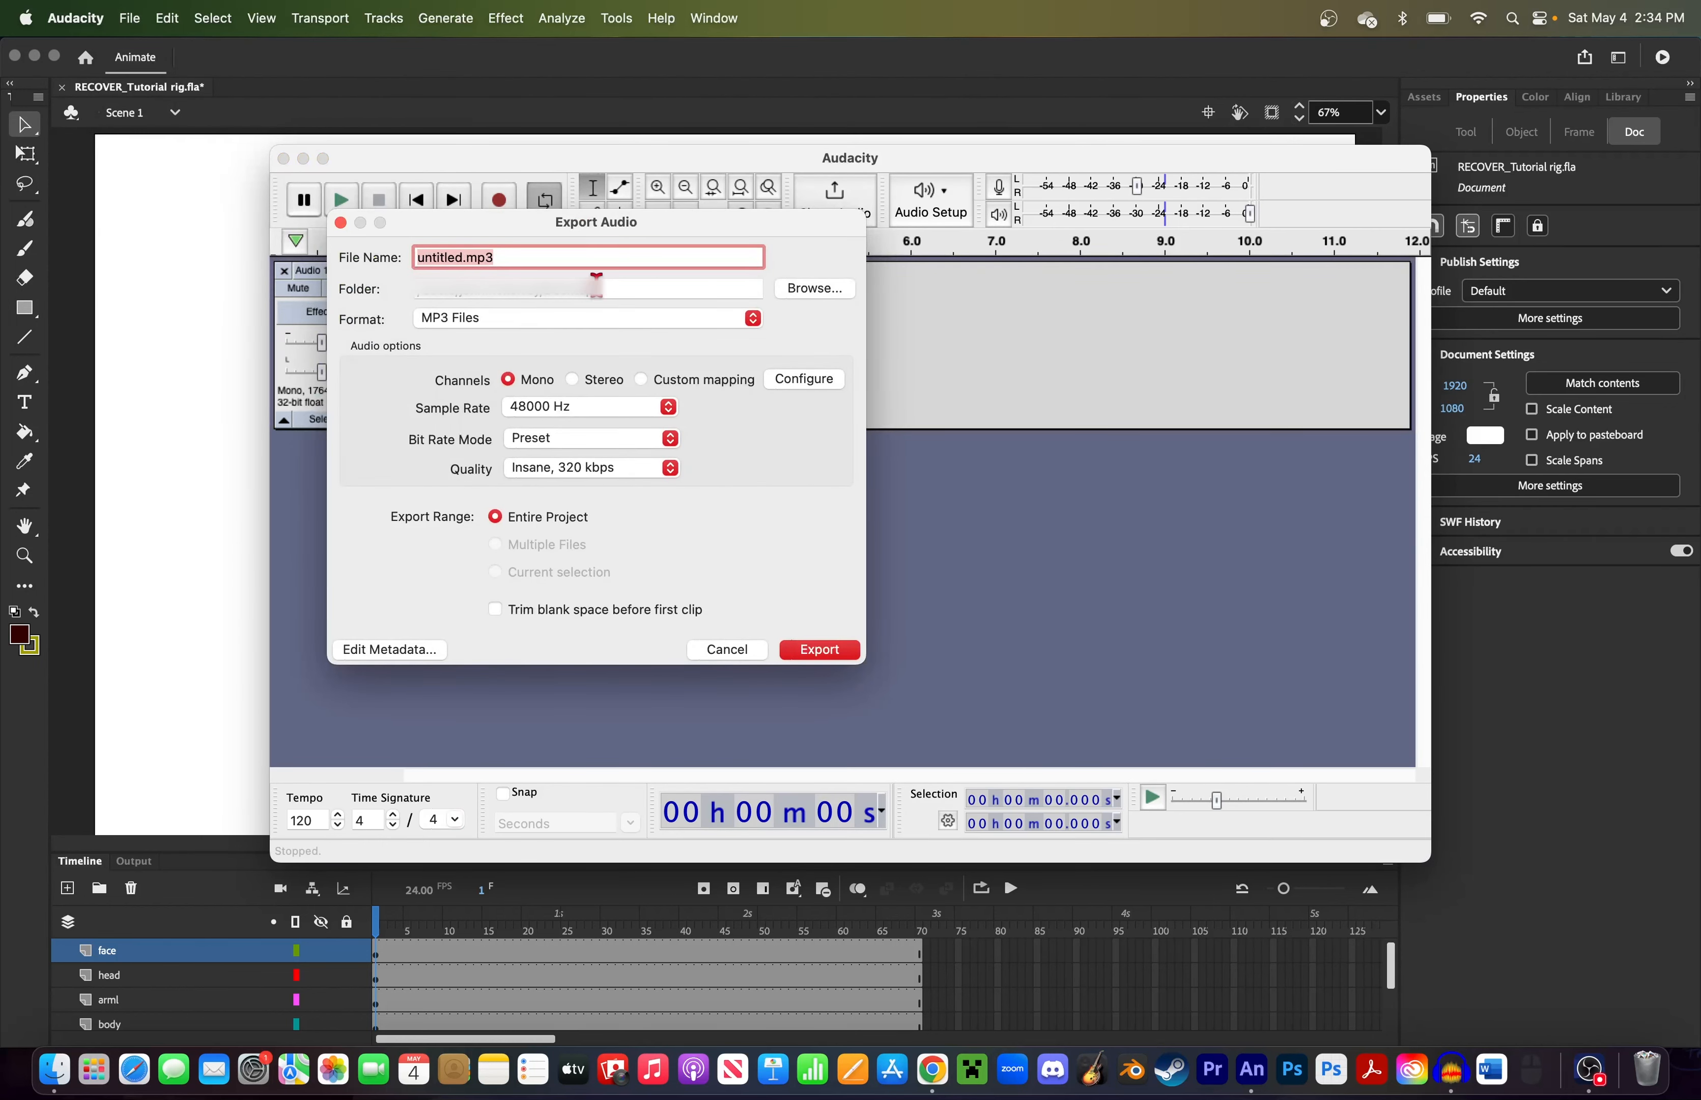
pyautogui.click(813, 289)
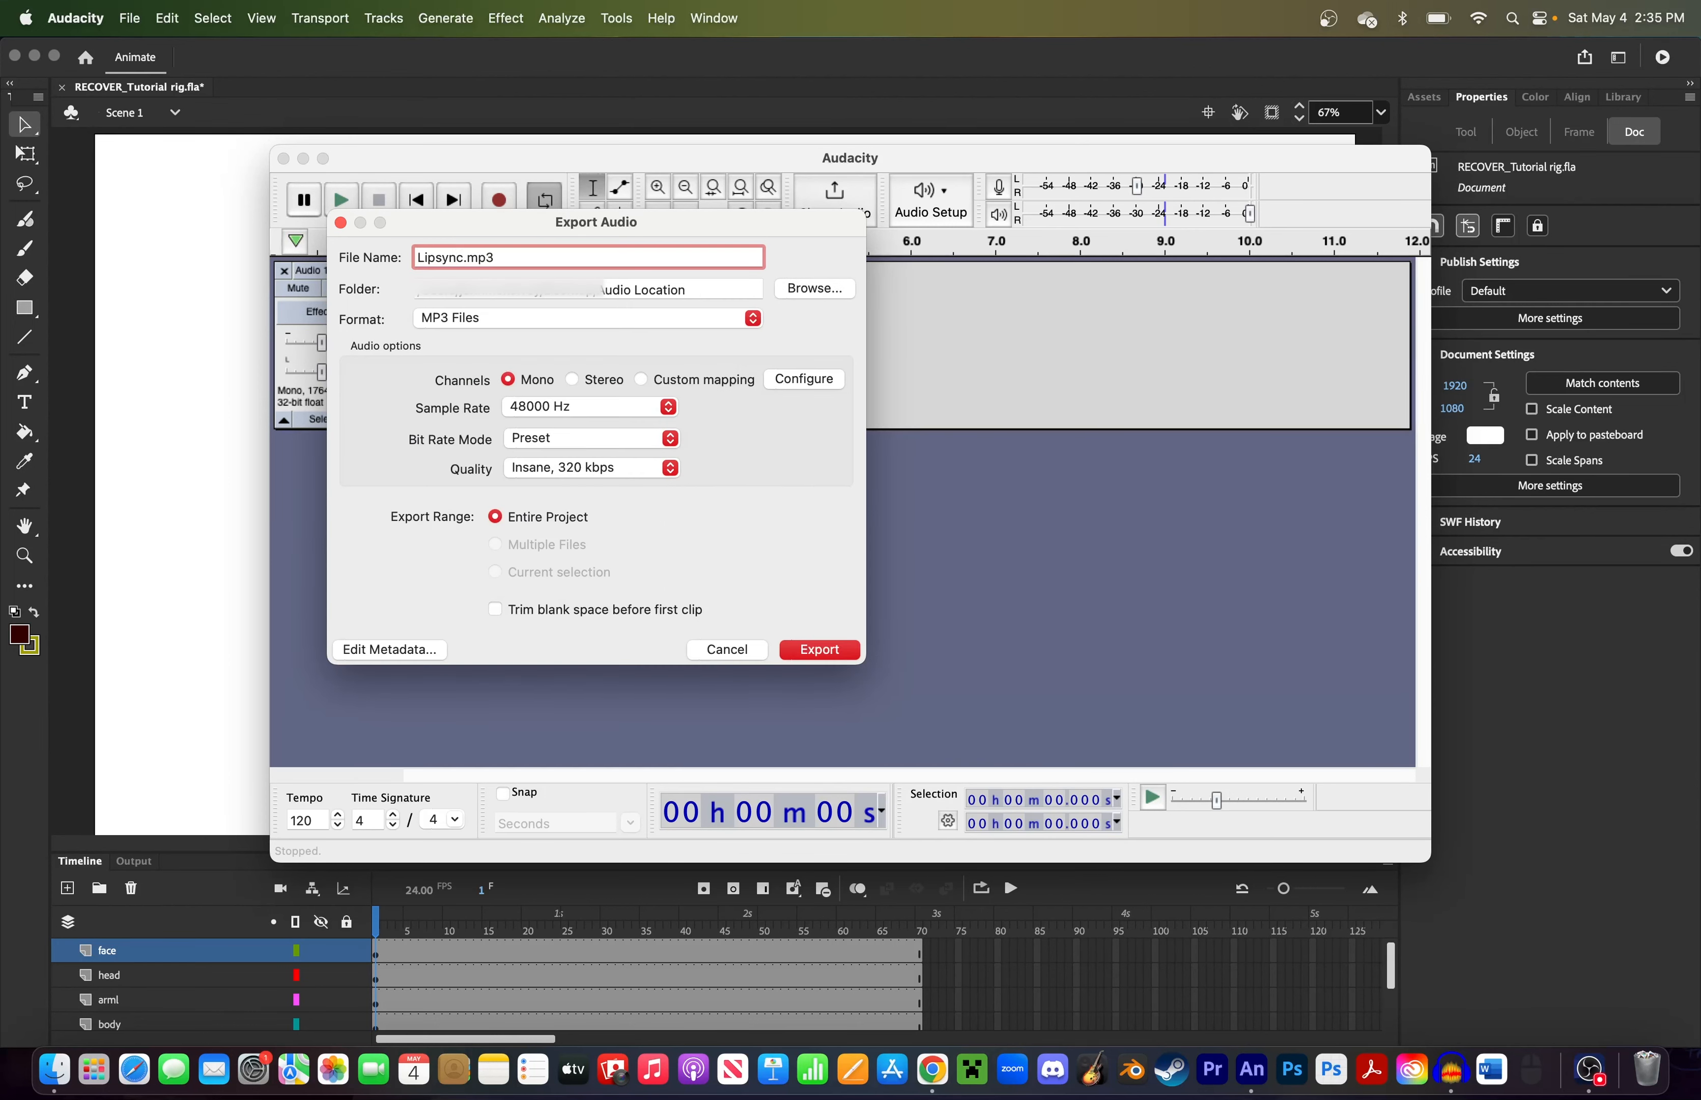
pyautogui.write('audio')
pyautogui.click(848, 653)
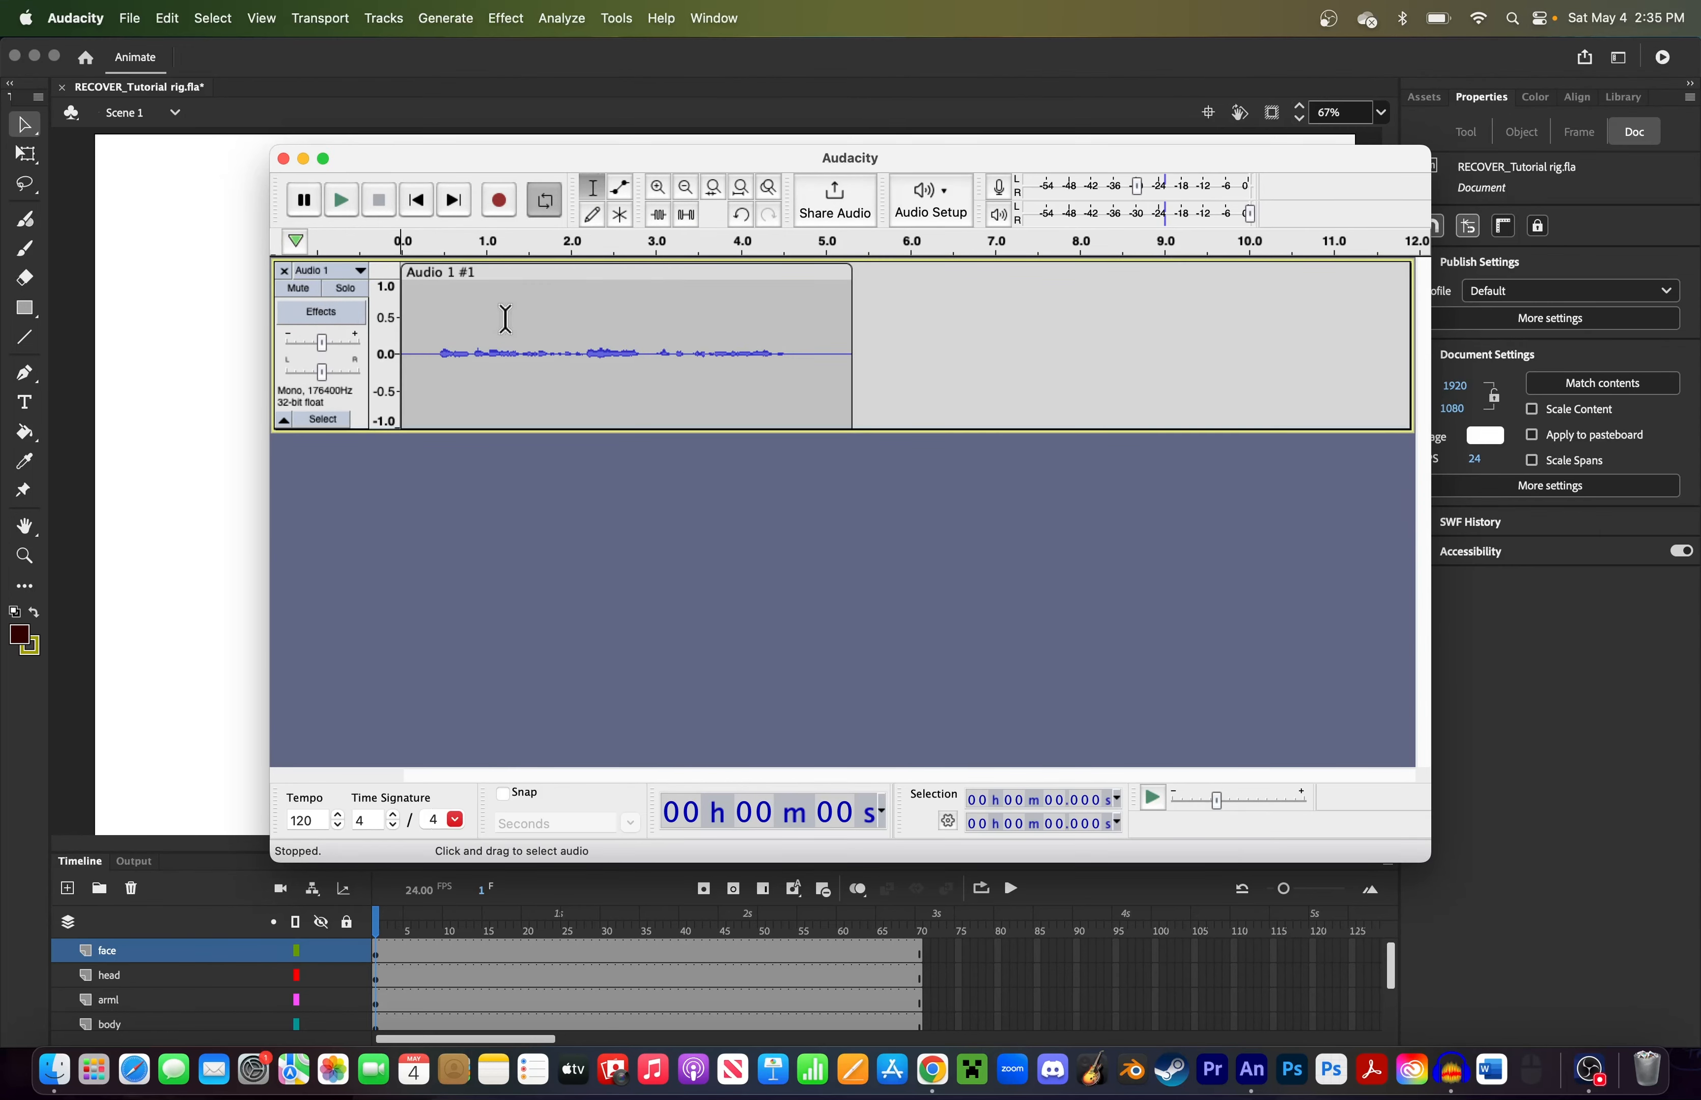
pyautogui.click(283, 157)
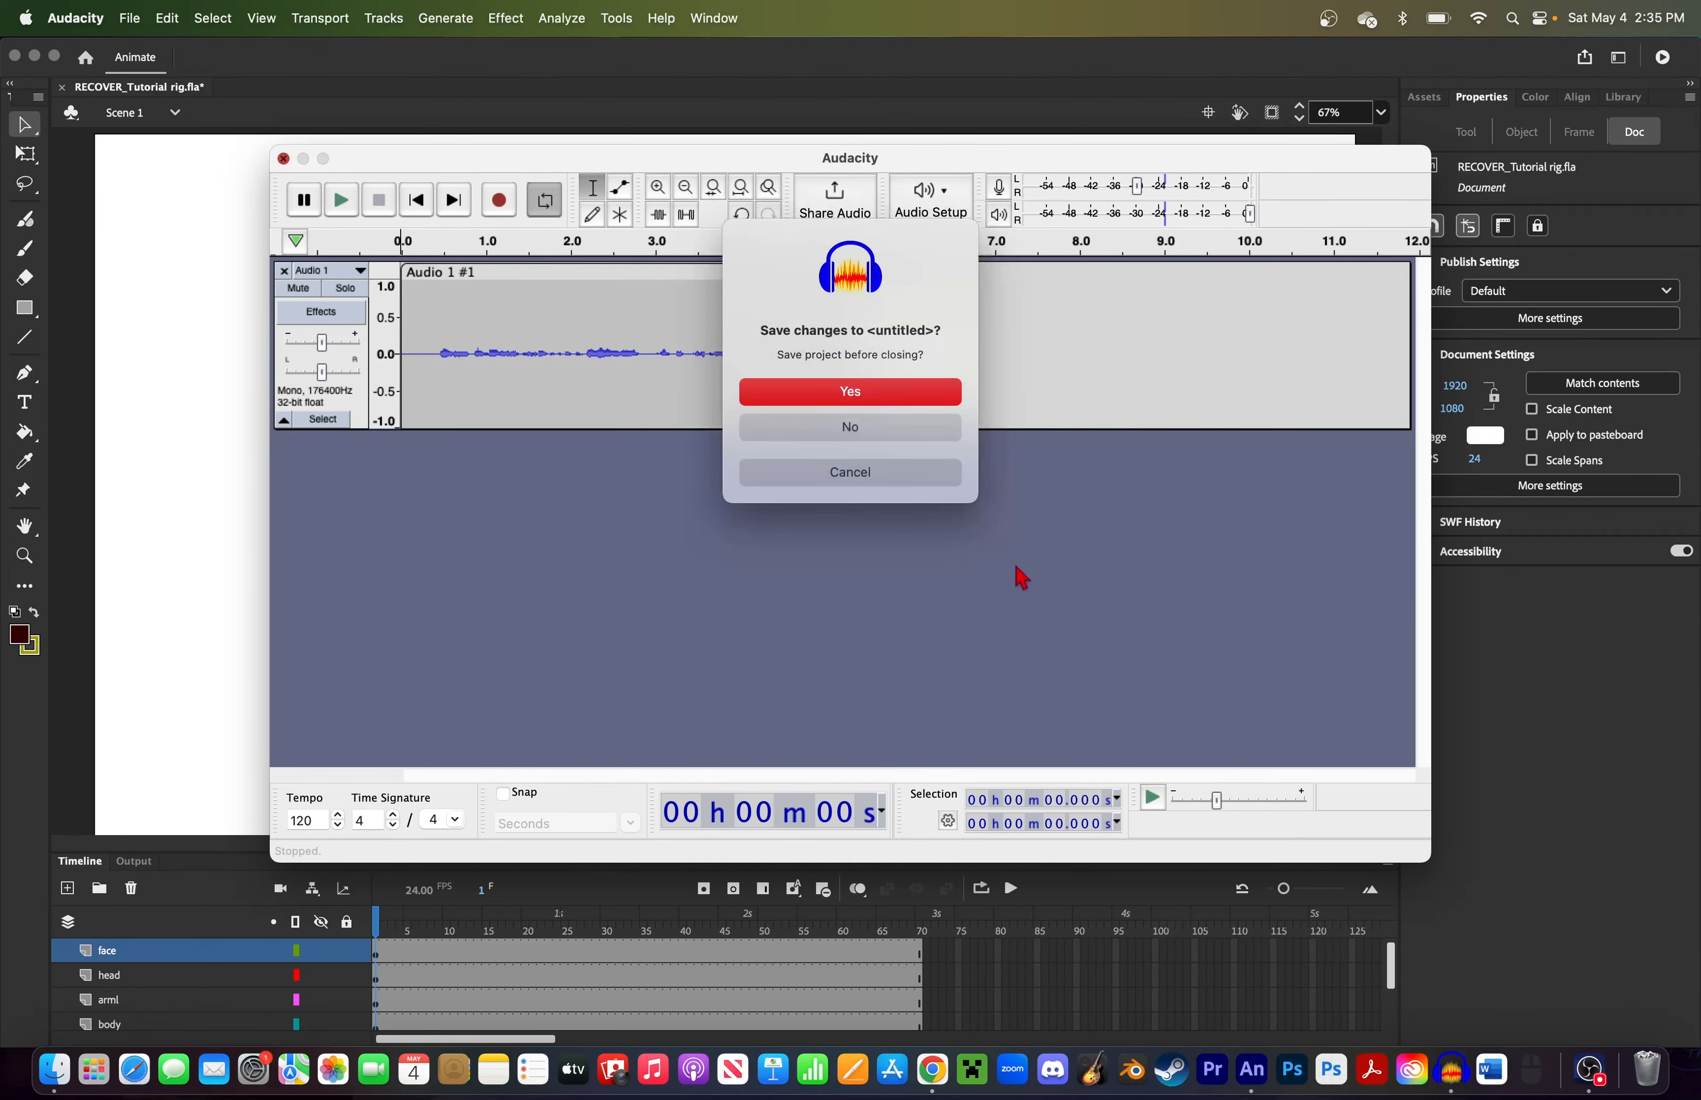
pyautogui.click(868, 432)
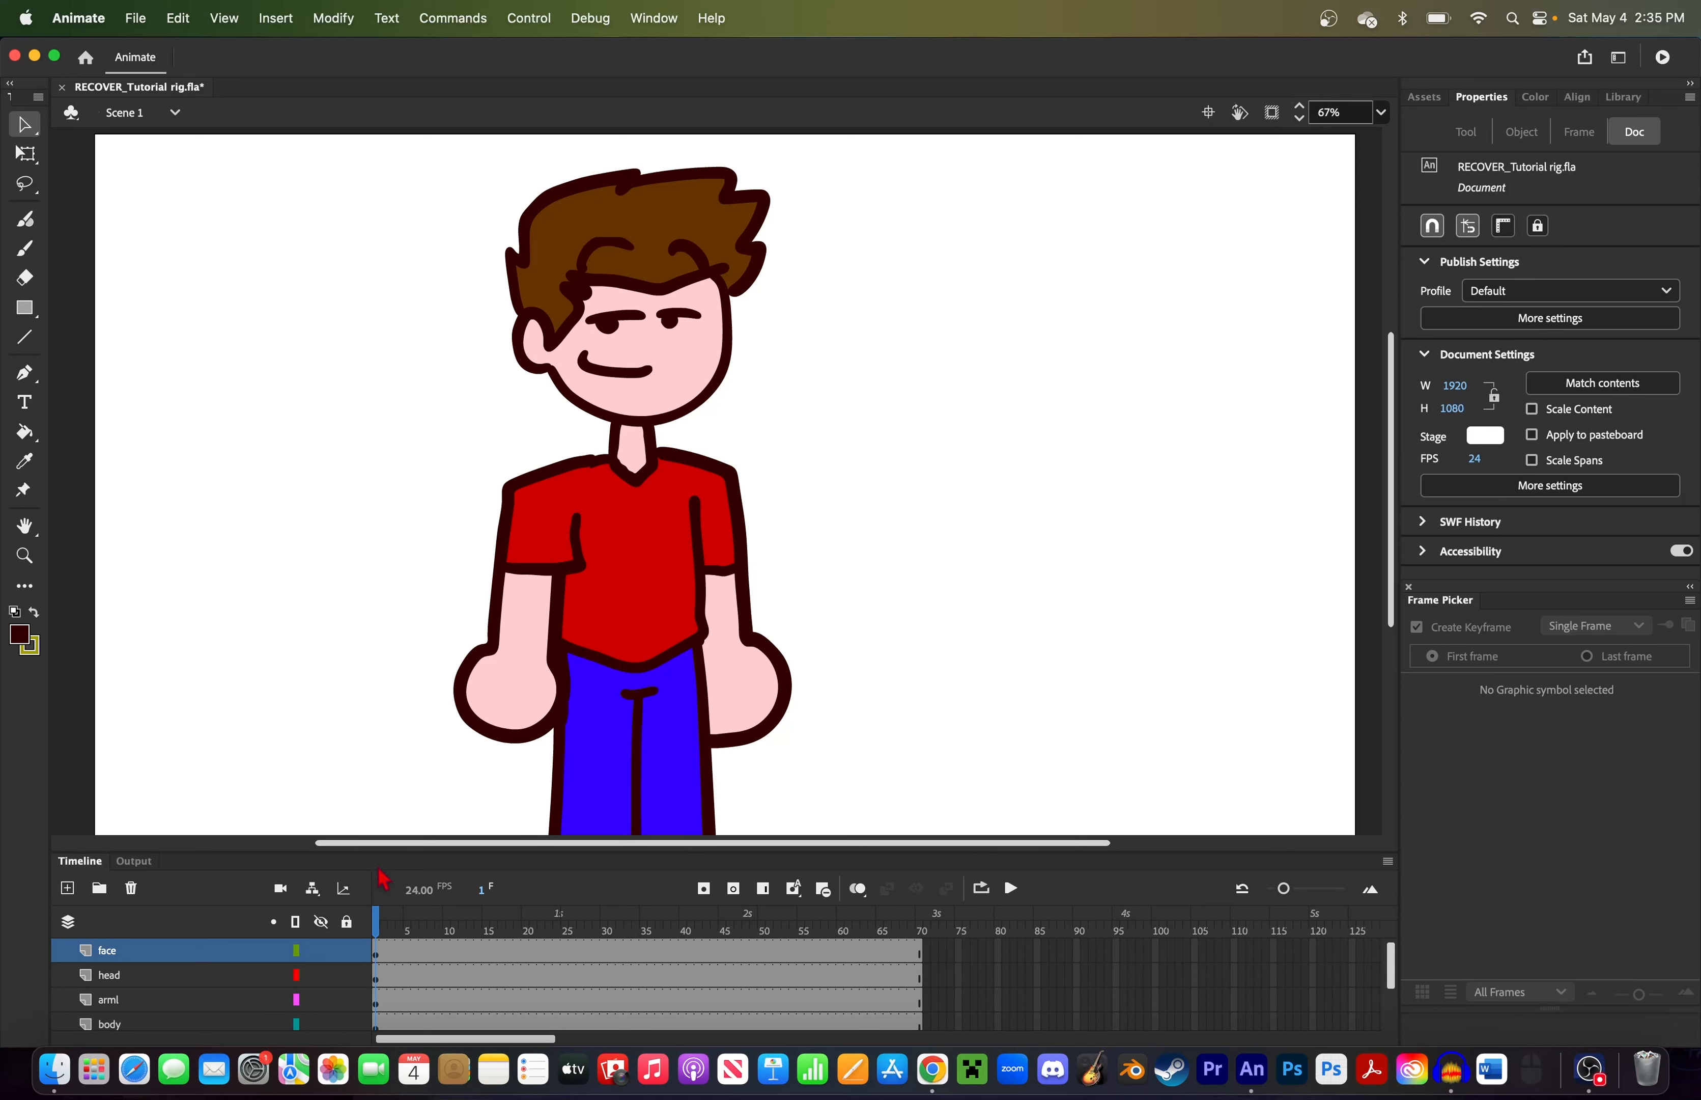
# Step: Add a new layer above the face layer for the audio and select its first frame
pyautogui.click(68, 887)
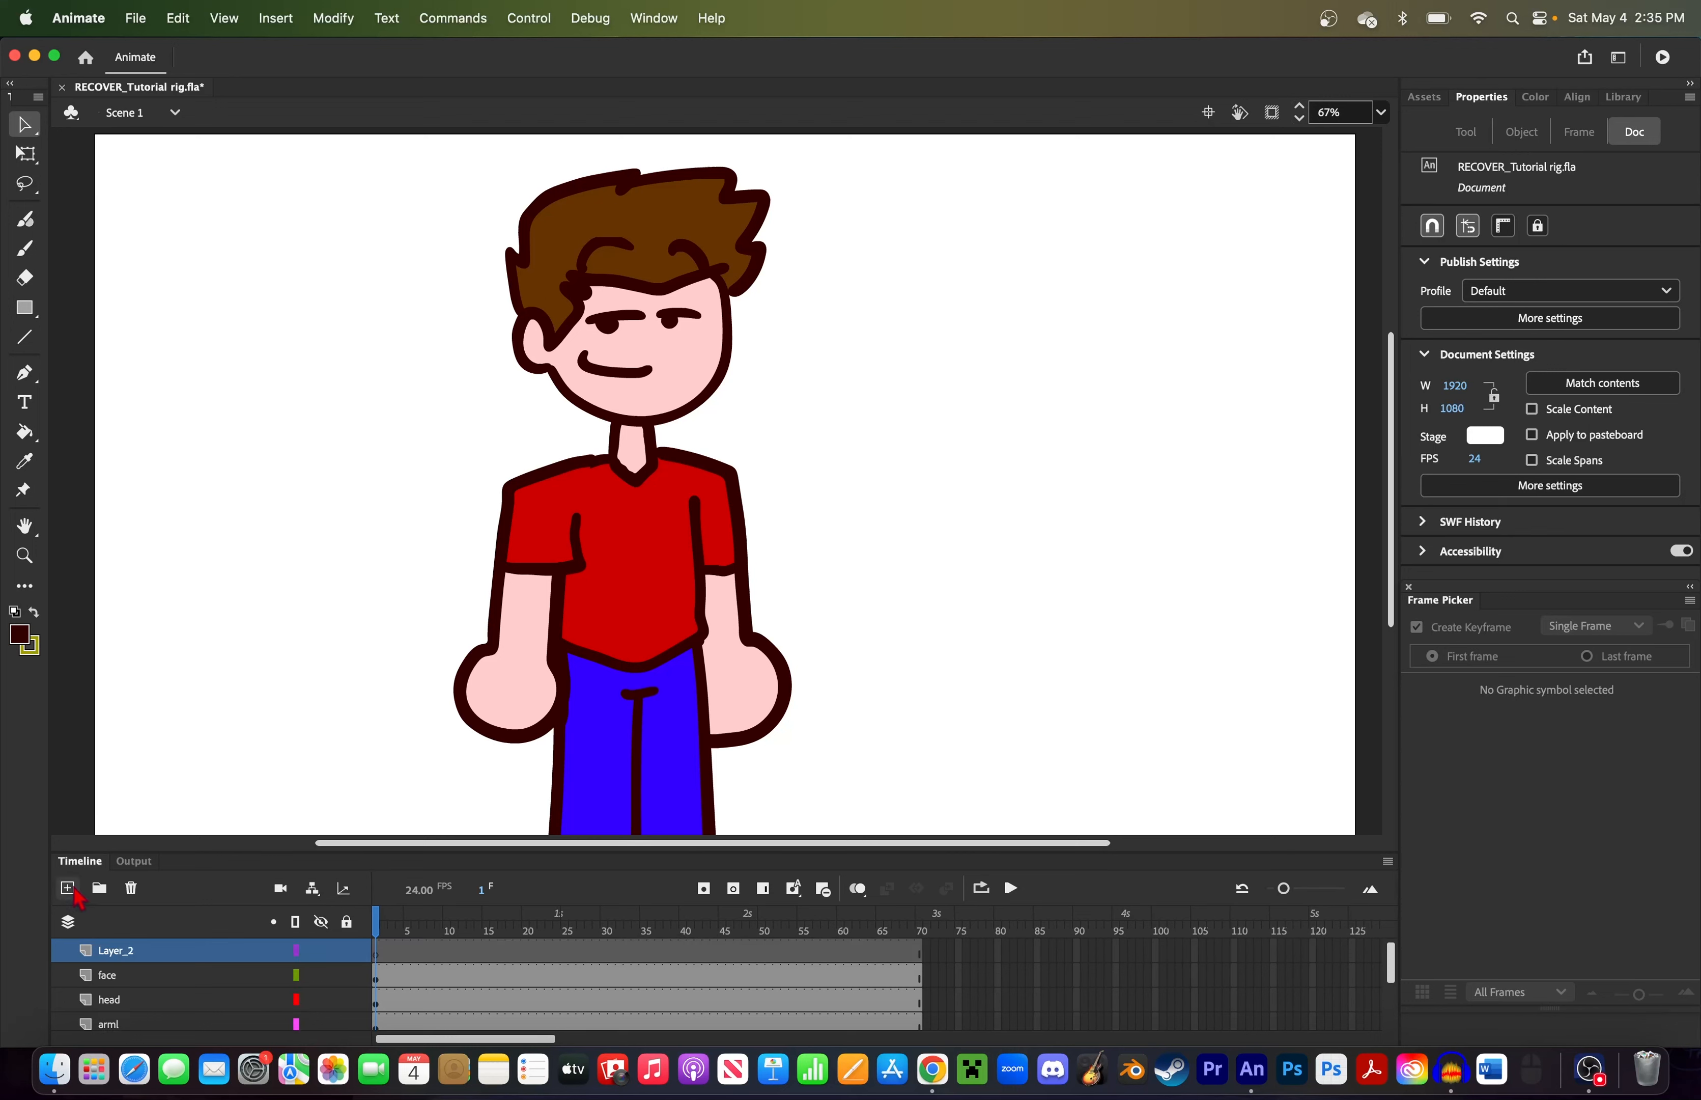
pyautogui.click(422, 932)
pyautogui.click(378, 951)
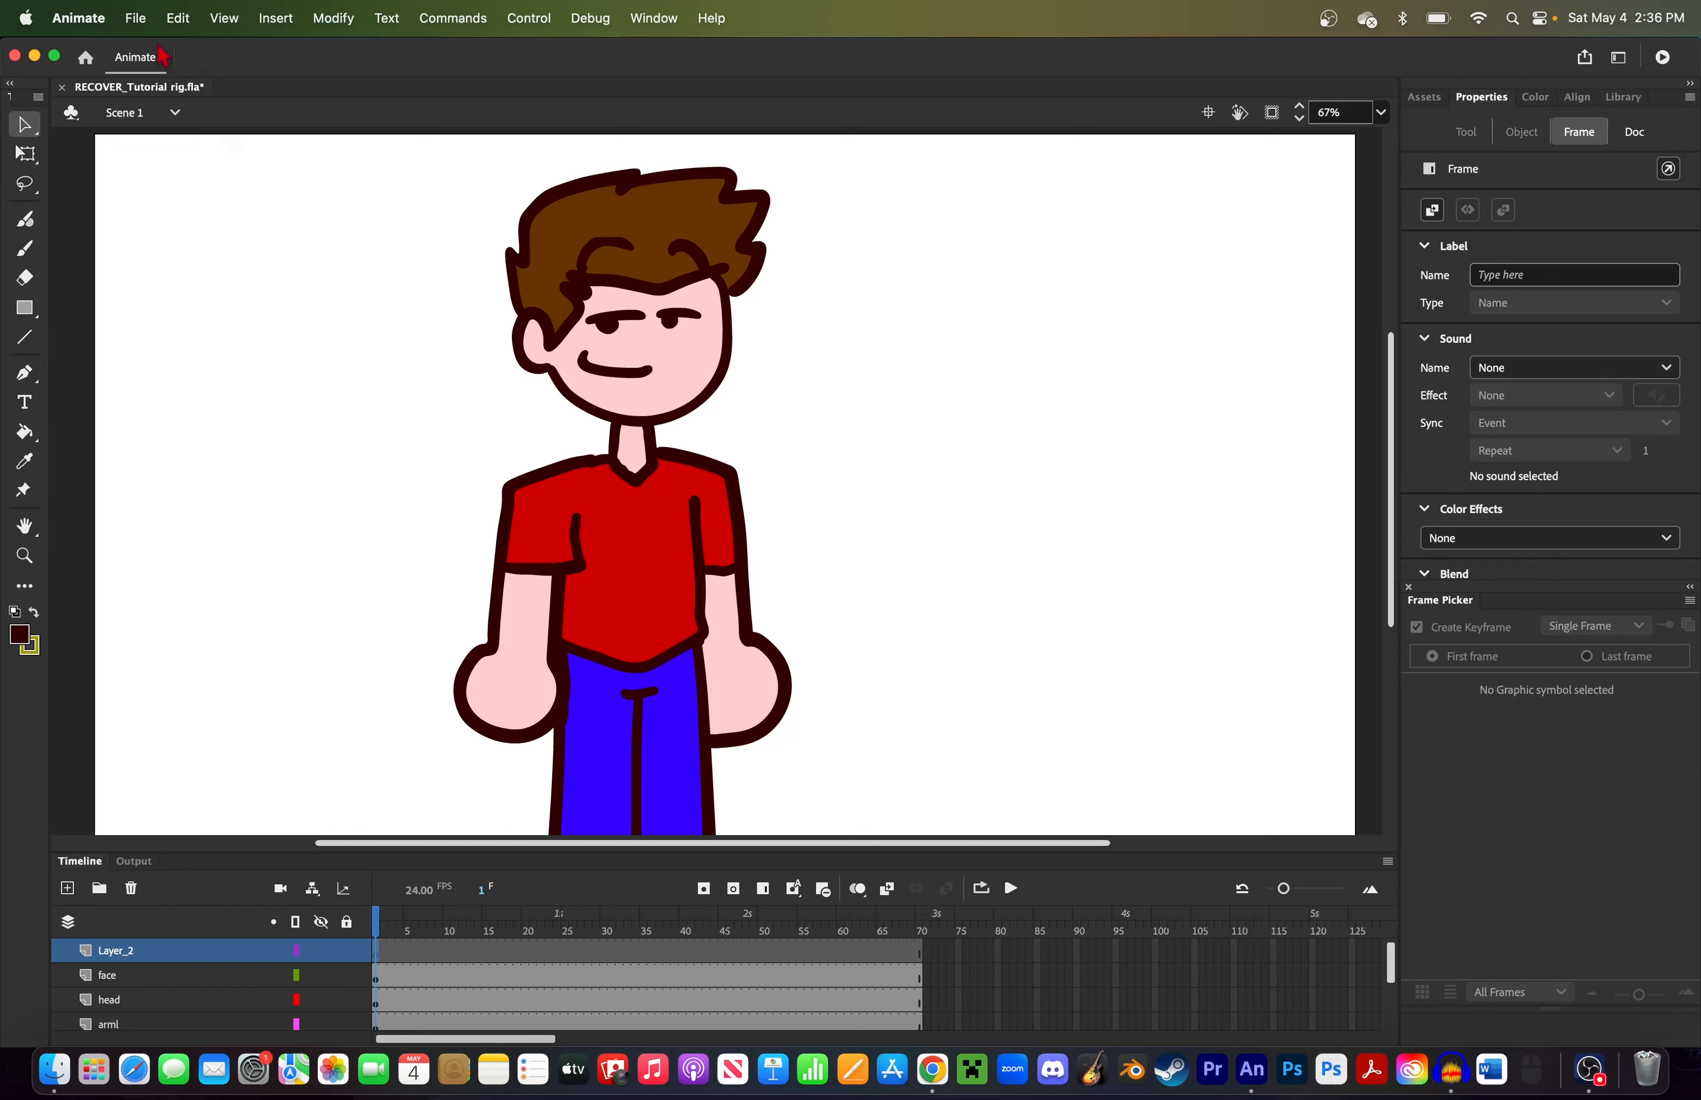
# Step: Try to import Lipsyncaudio.mp3 from the Audio Location folder onto the new layer
pyautogui.click(141, 25)
pyautogui.click(139, 27)
pyautogui.click(139, 25)
pyautogui.click(140, 27)
pyautogui.click(141, 28)
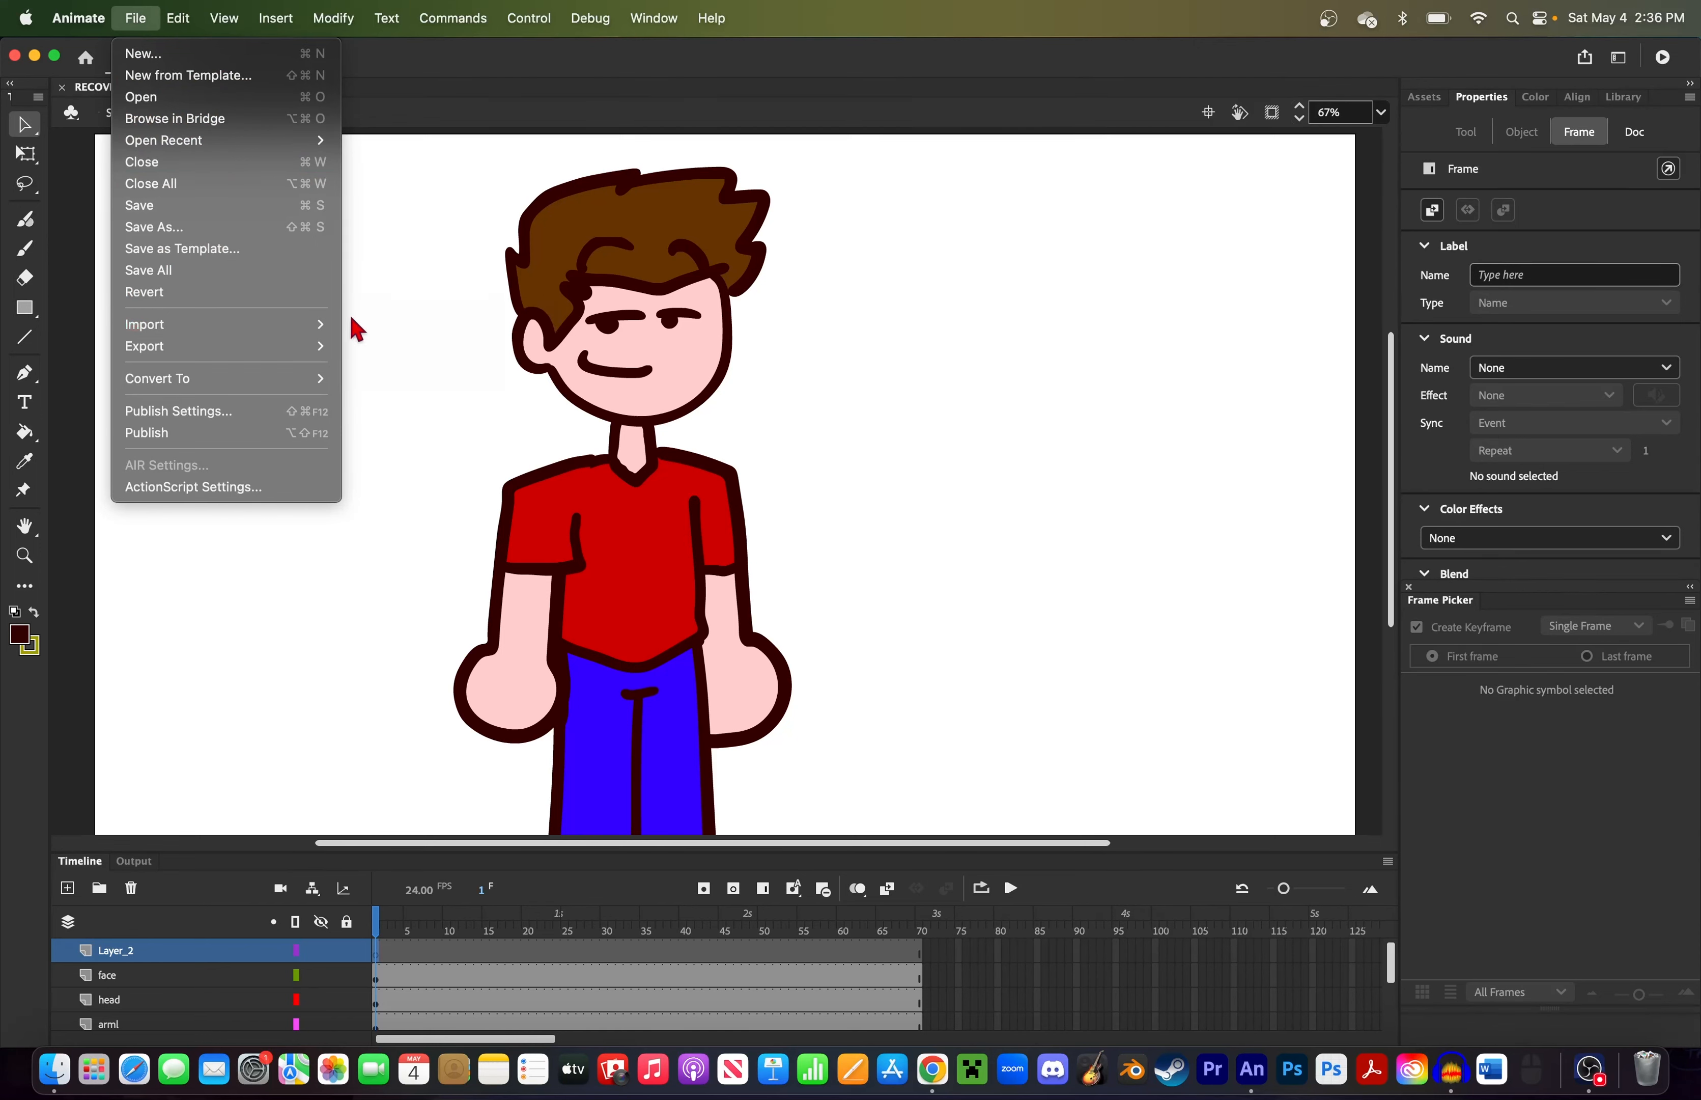
pyautogui.click(372, 328)
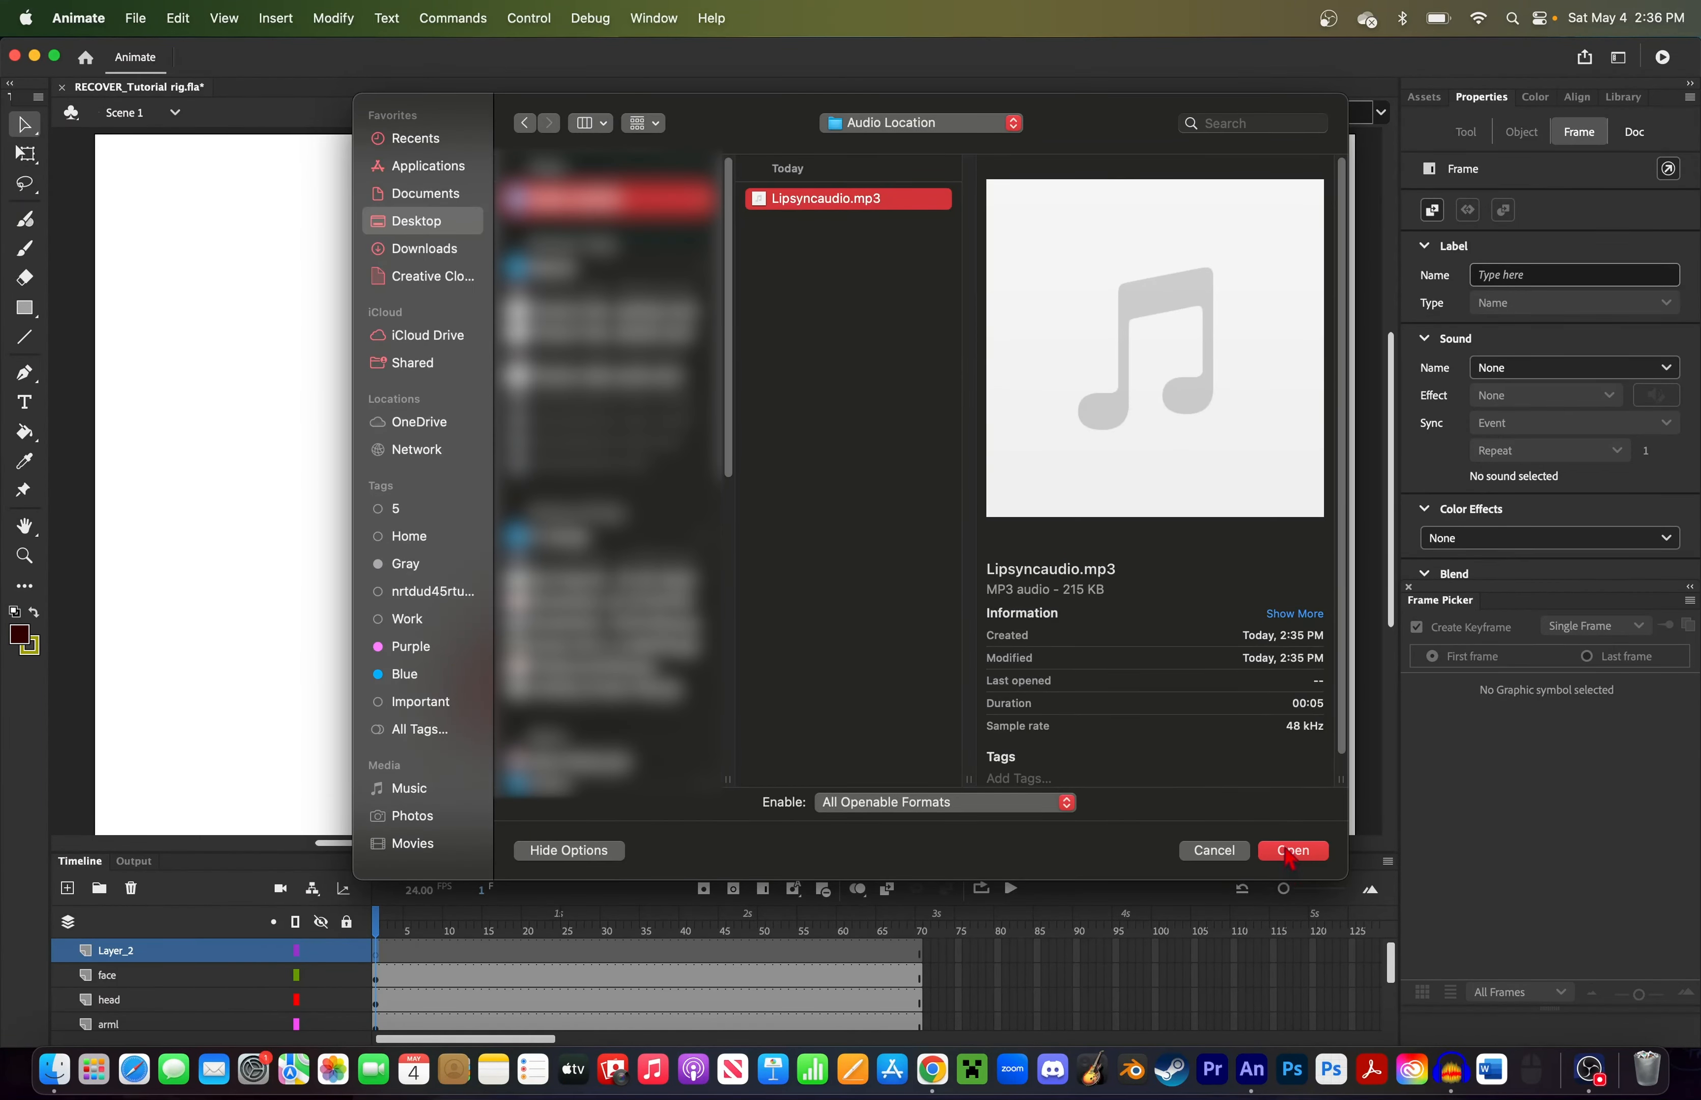
pyautogui.click(1287, 851)
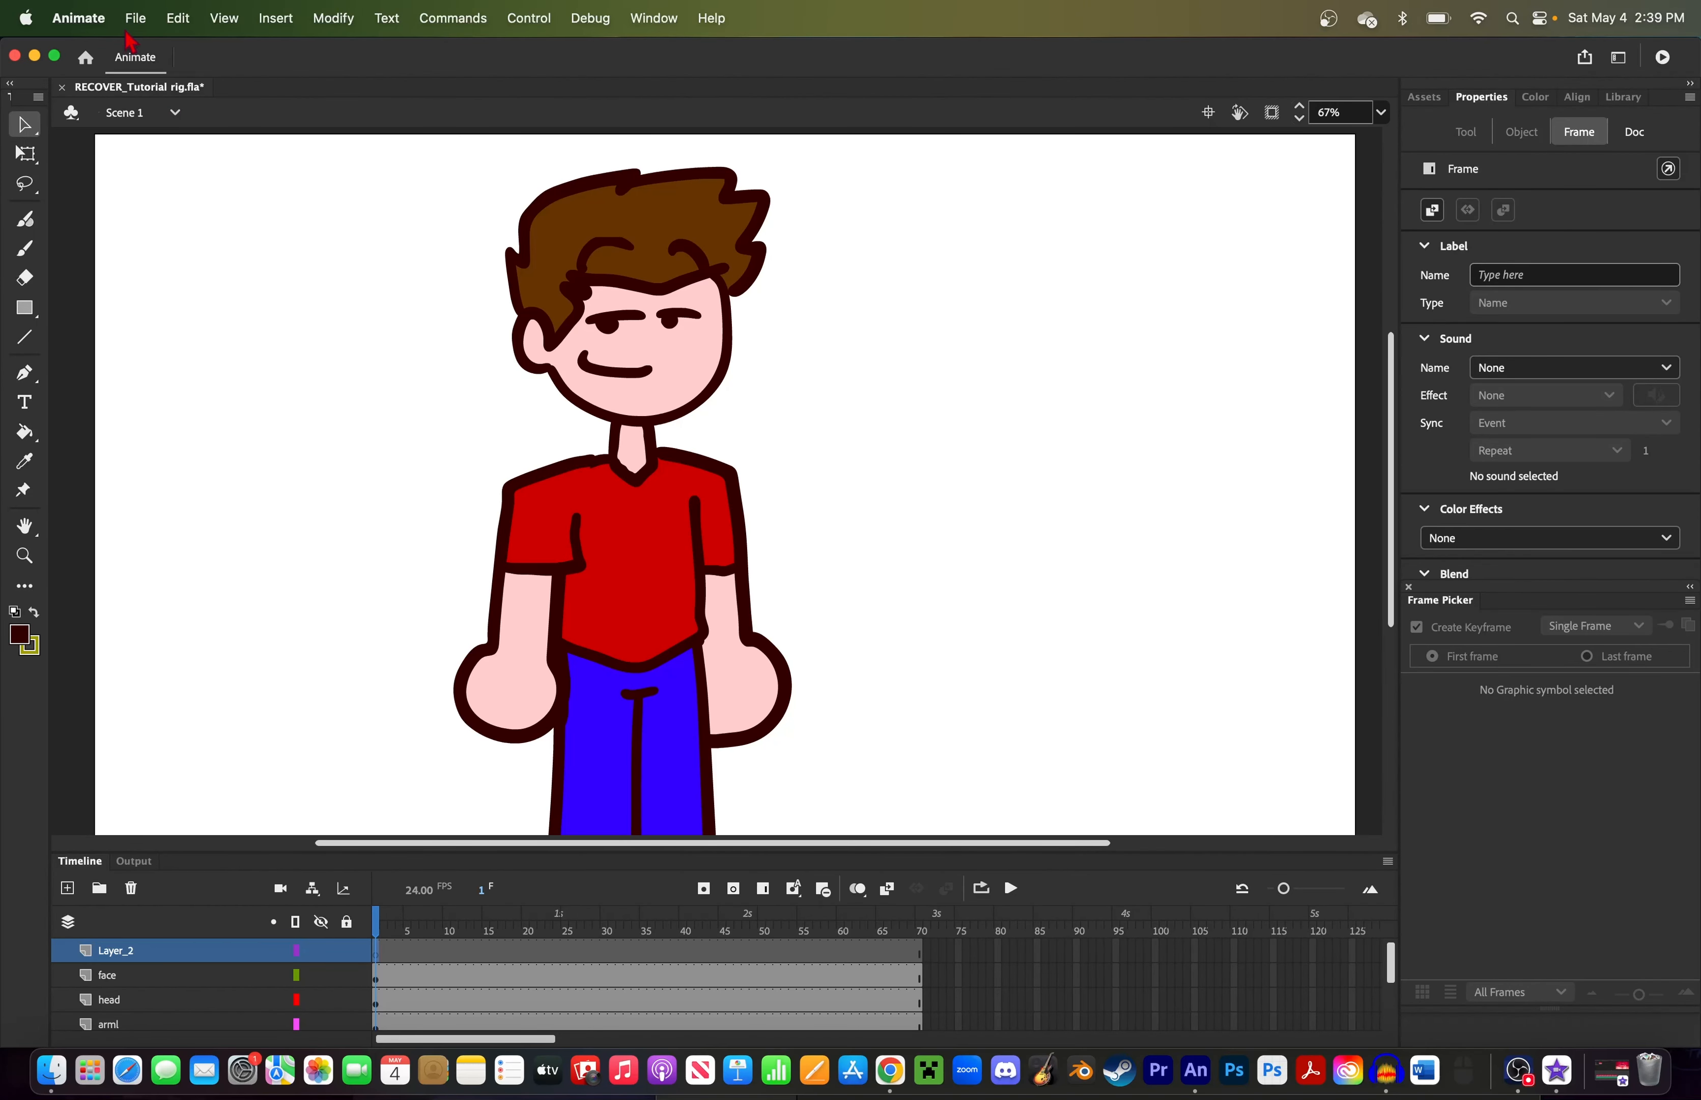
# Step: Import Lip Sync Audio.mp3 from the Audio Location folder onto the new layer
pyautogui.click(135, 18)
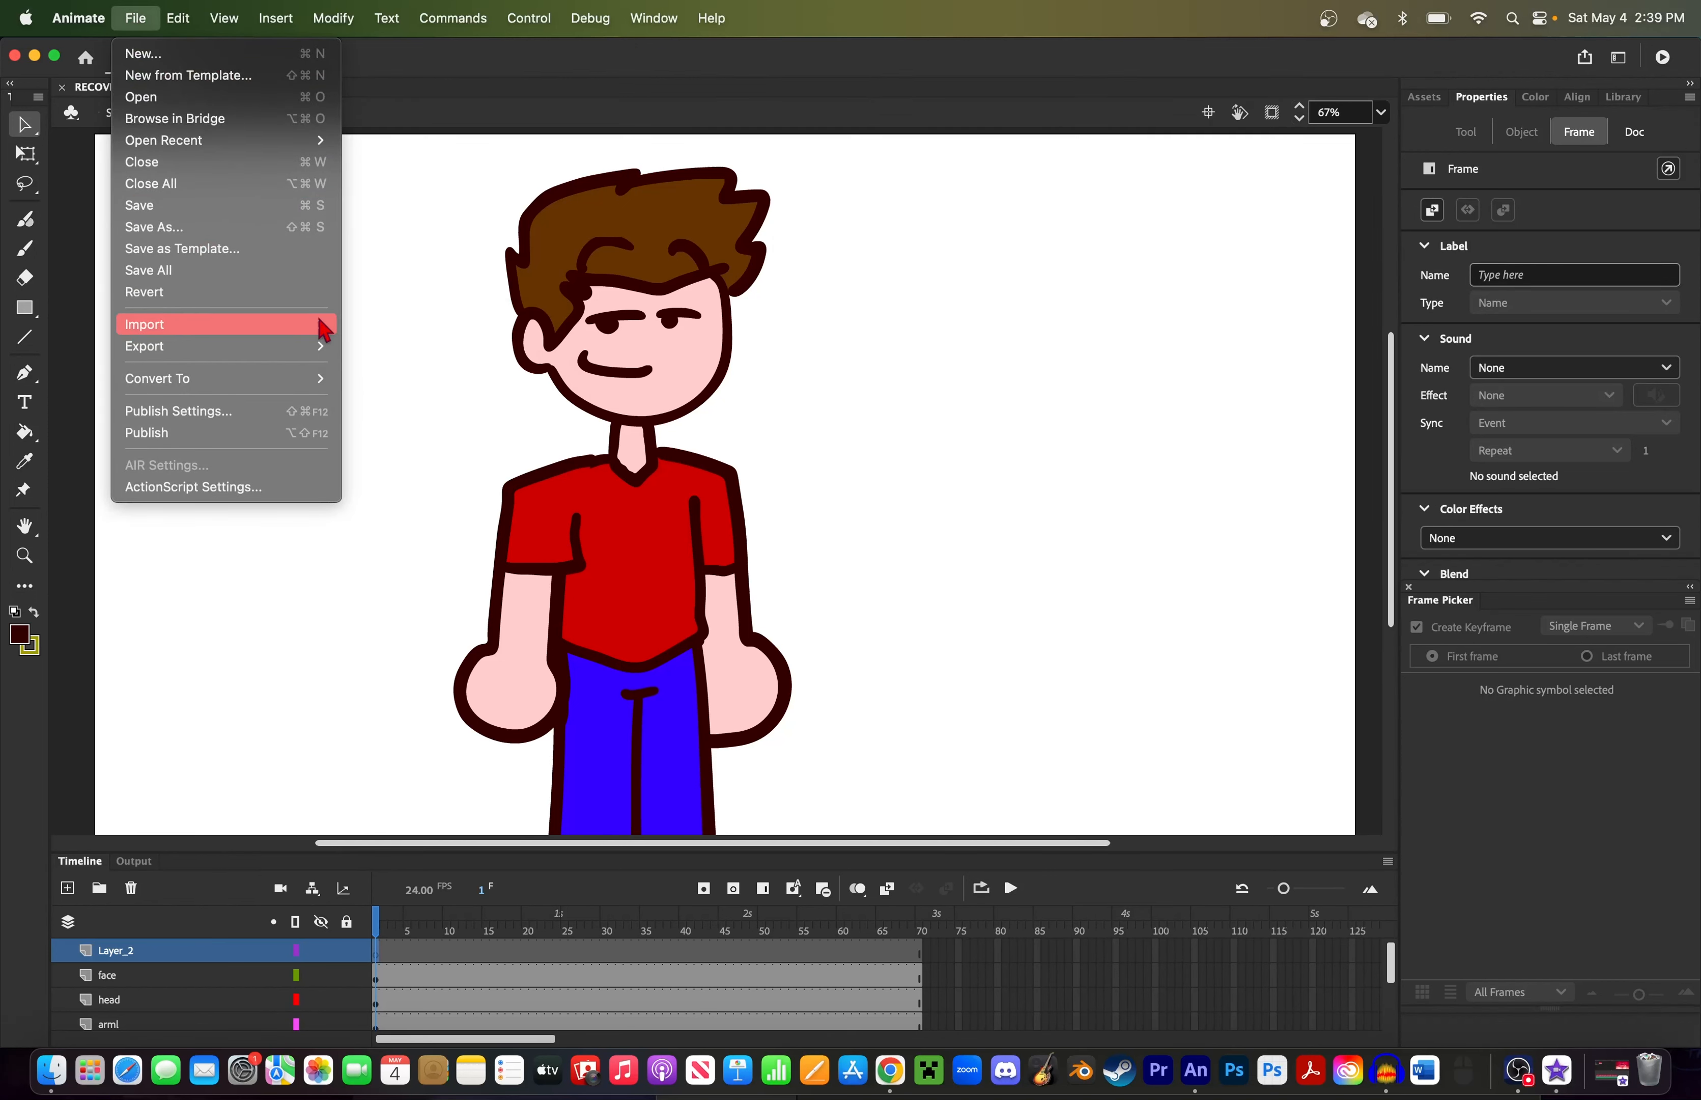
pyautogui.moveTo(320, 334)
pyautogui.click(403, 324)
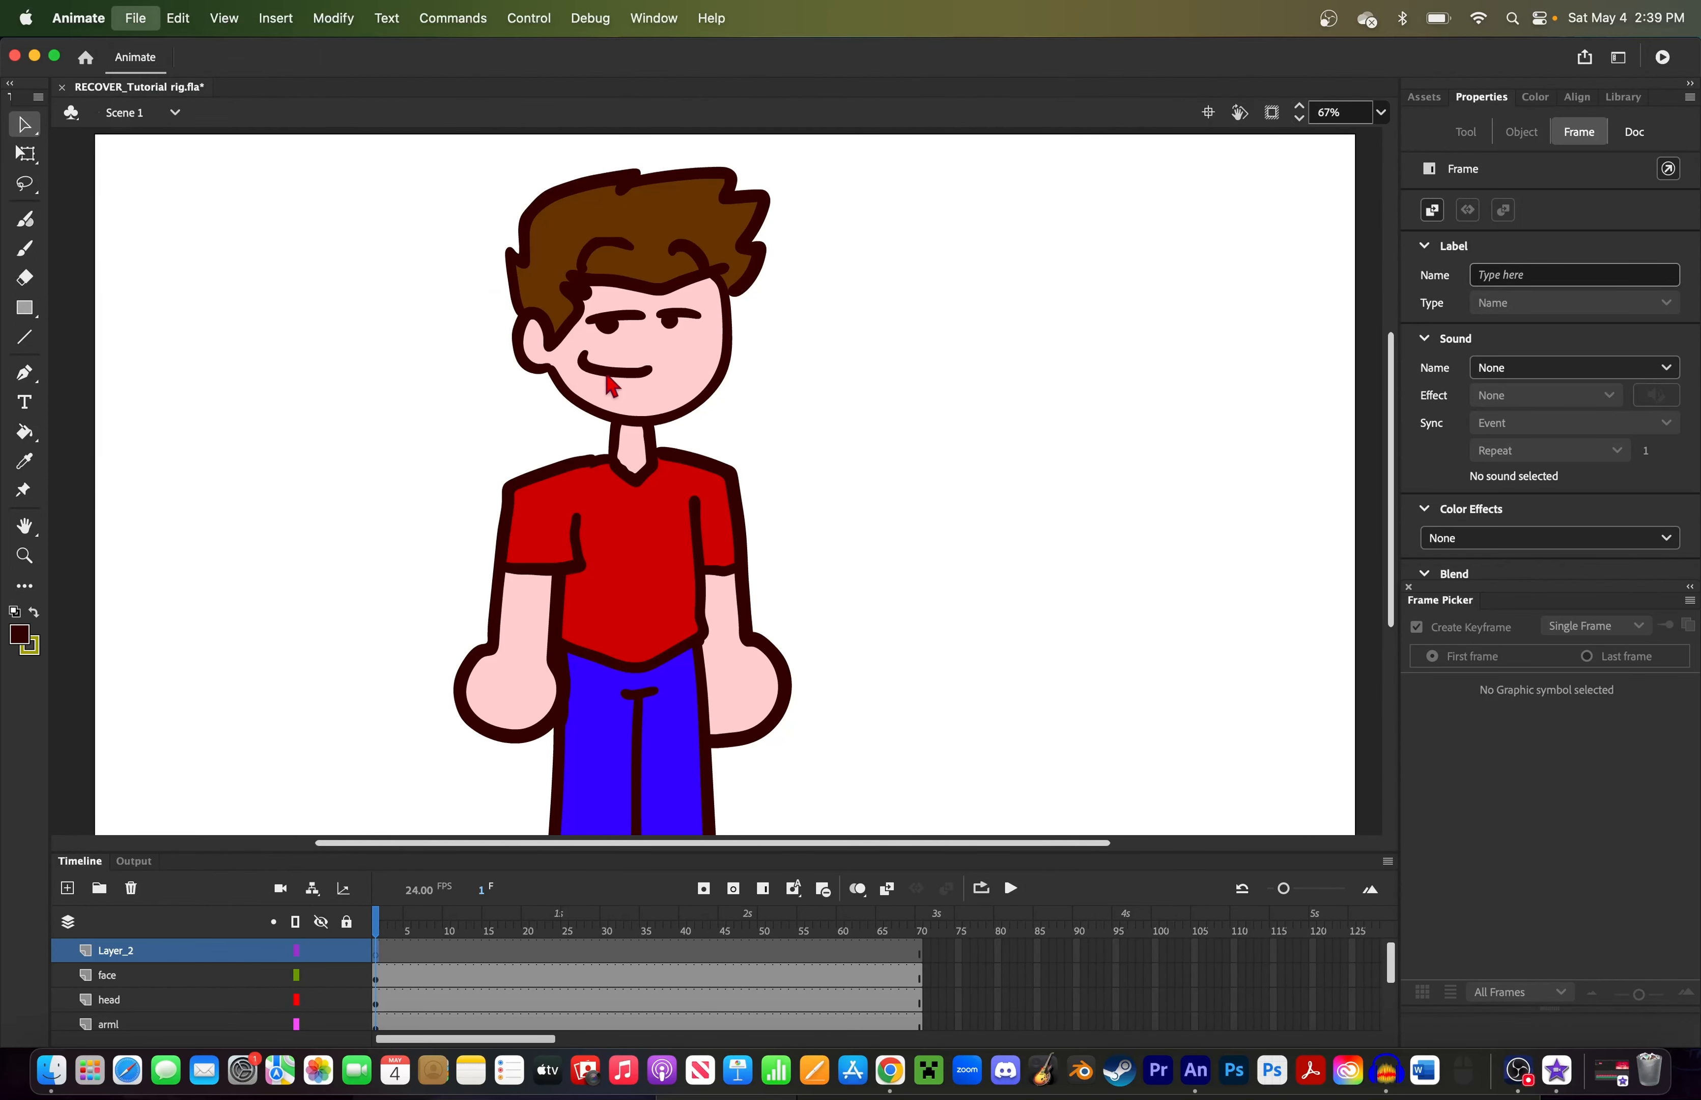
pyautogui.click(640, 204)
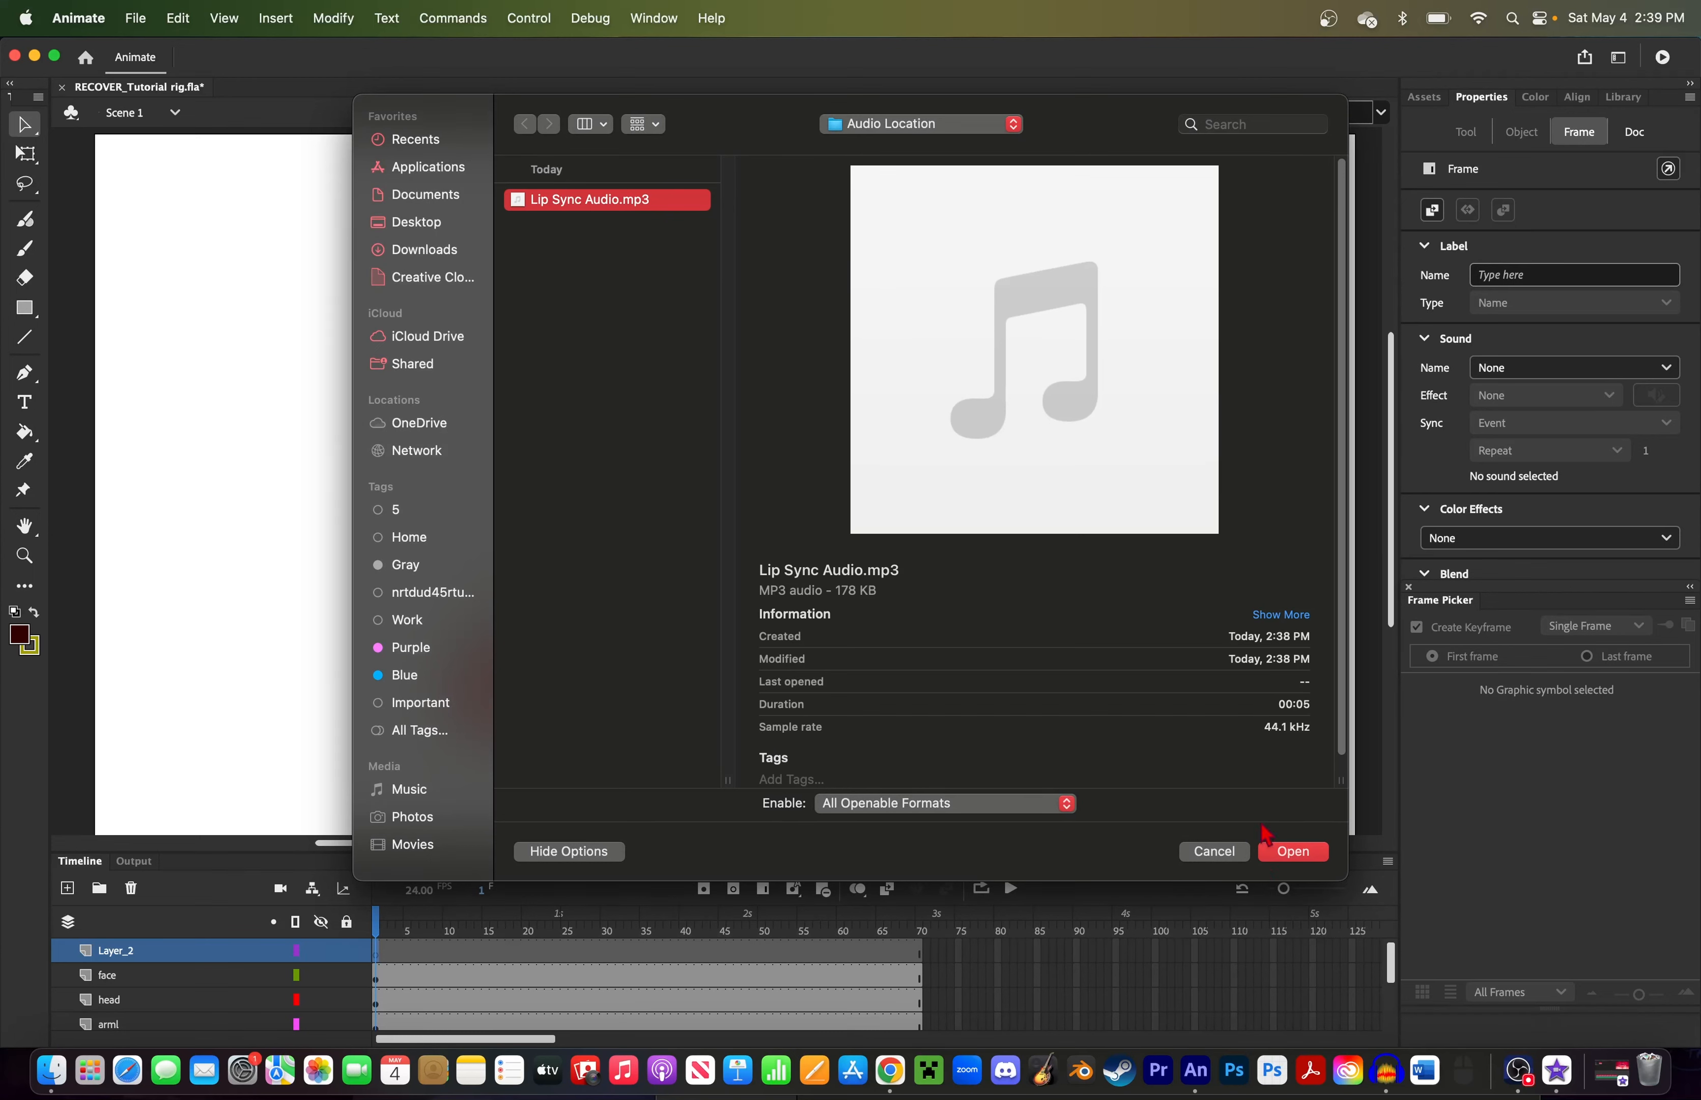
pyautogui.click(1287, 861)
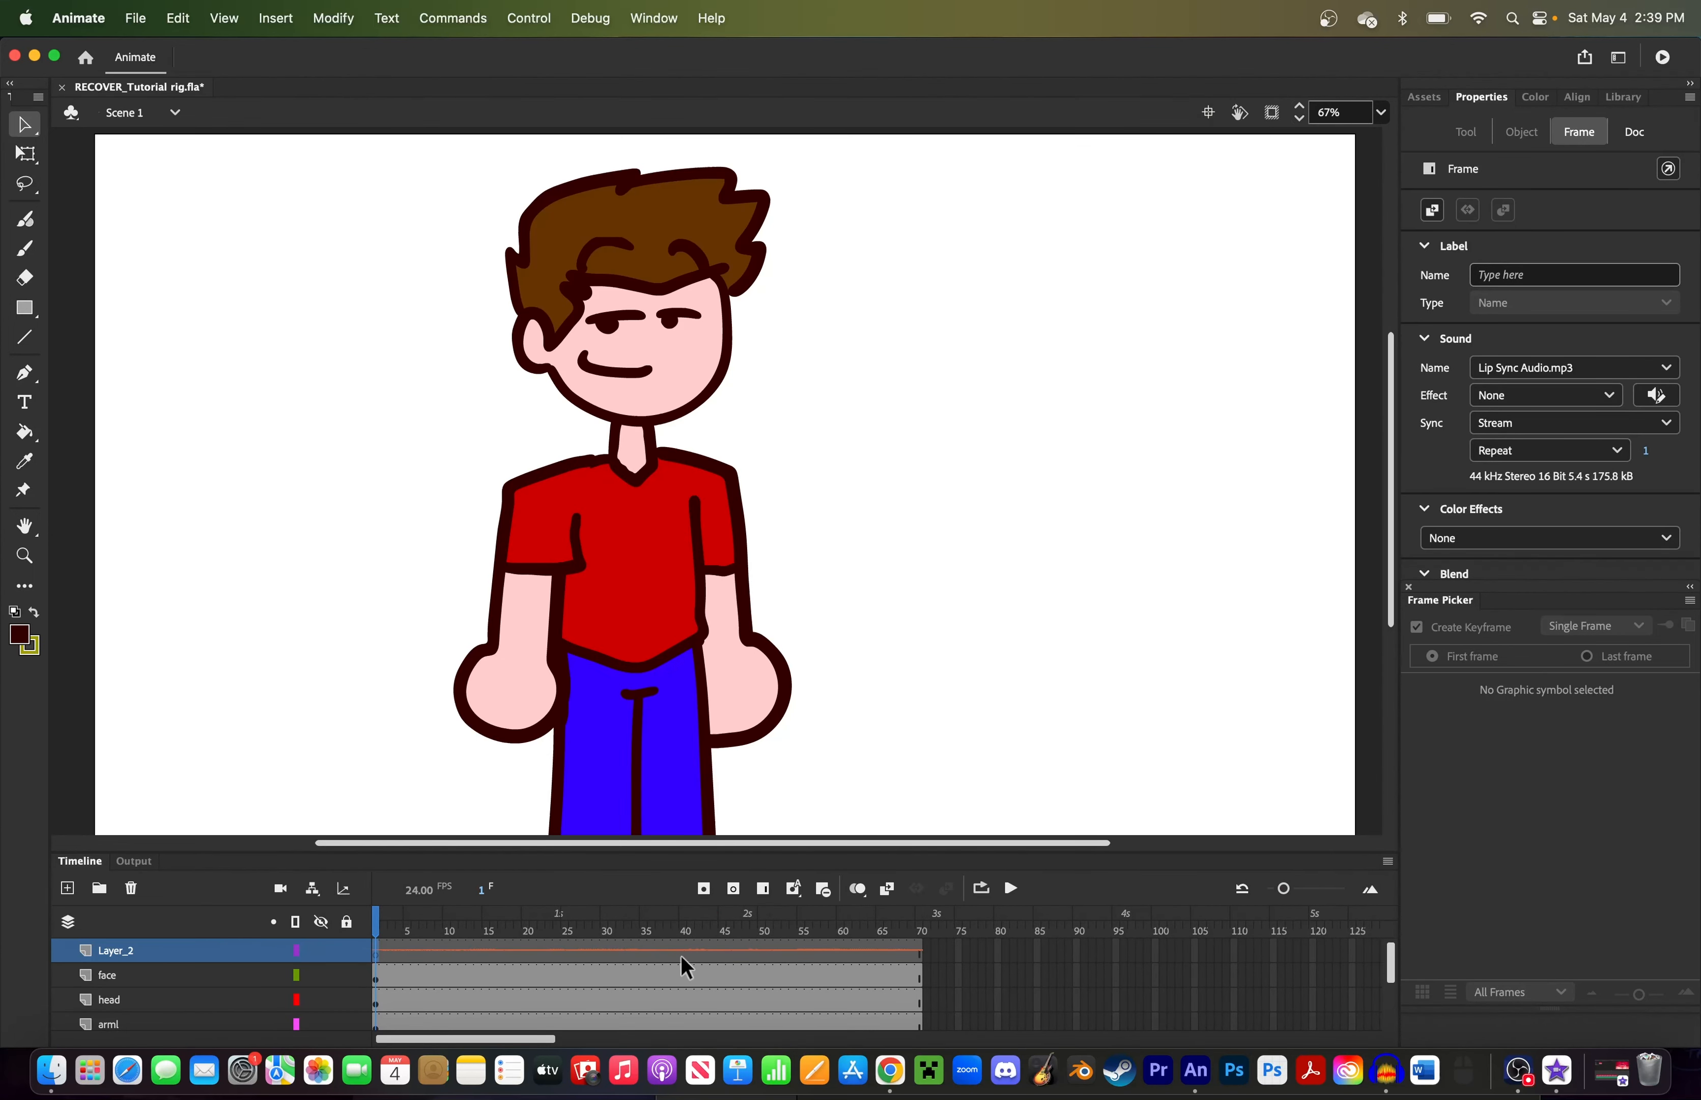
# Step: Scrub through the imported audio on the timeline and examine the sound's Sync options, keeping Stream
pyautogui.click(712, 955)
pyautogui.press('super+z')
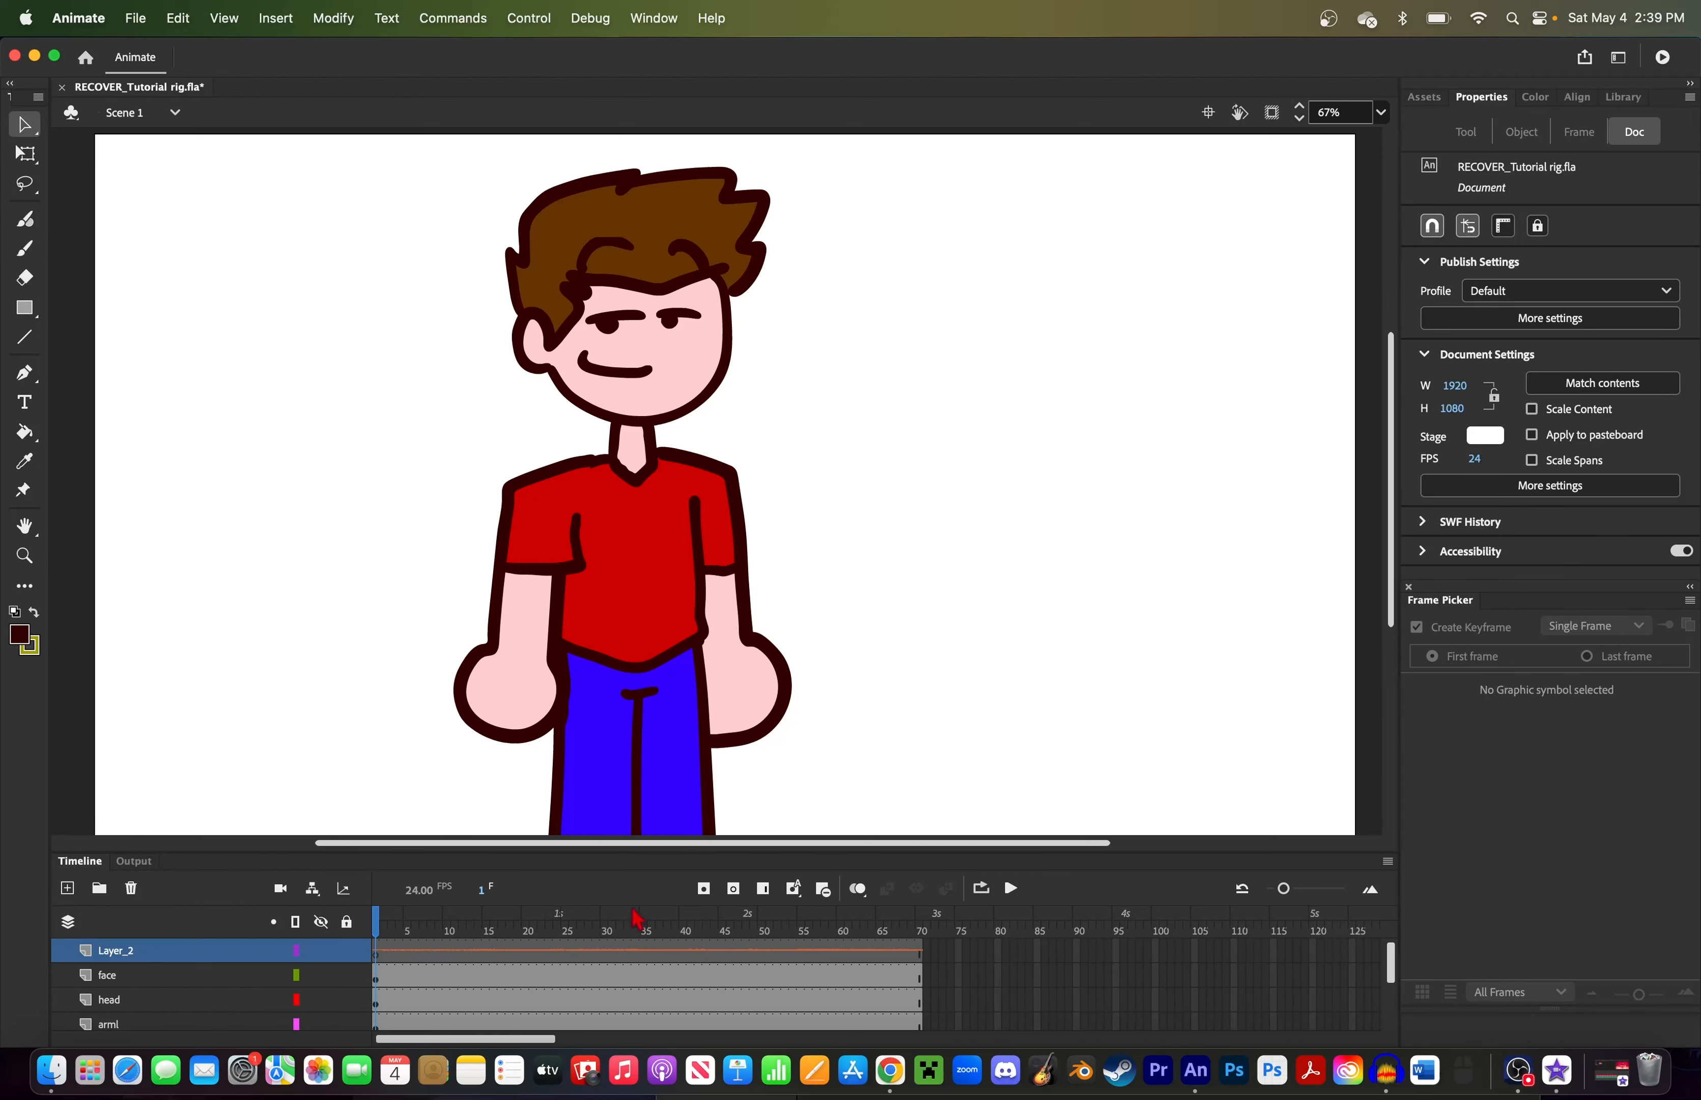
pyautogui.moveTo(520, 933); pyautogui.dragTo(608, 938)
pyautogui.click(607, 953)
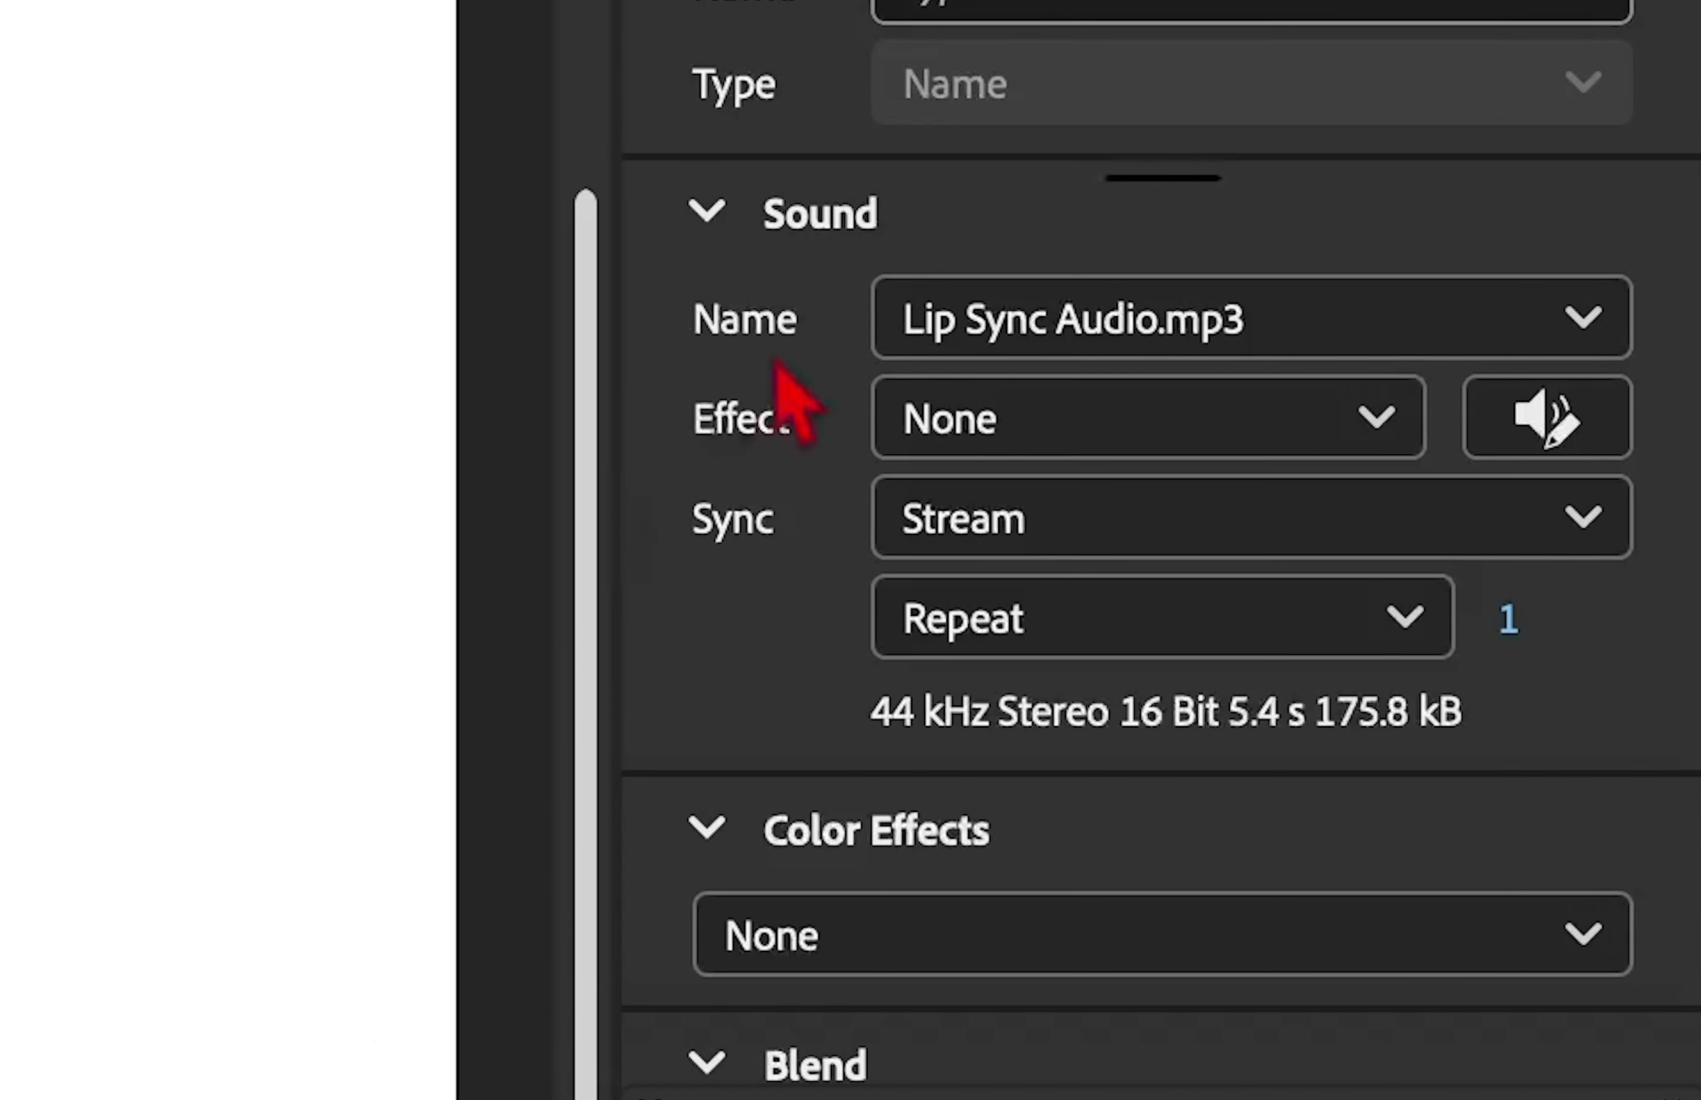
pyautogui.click(1050, 542)
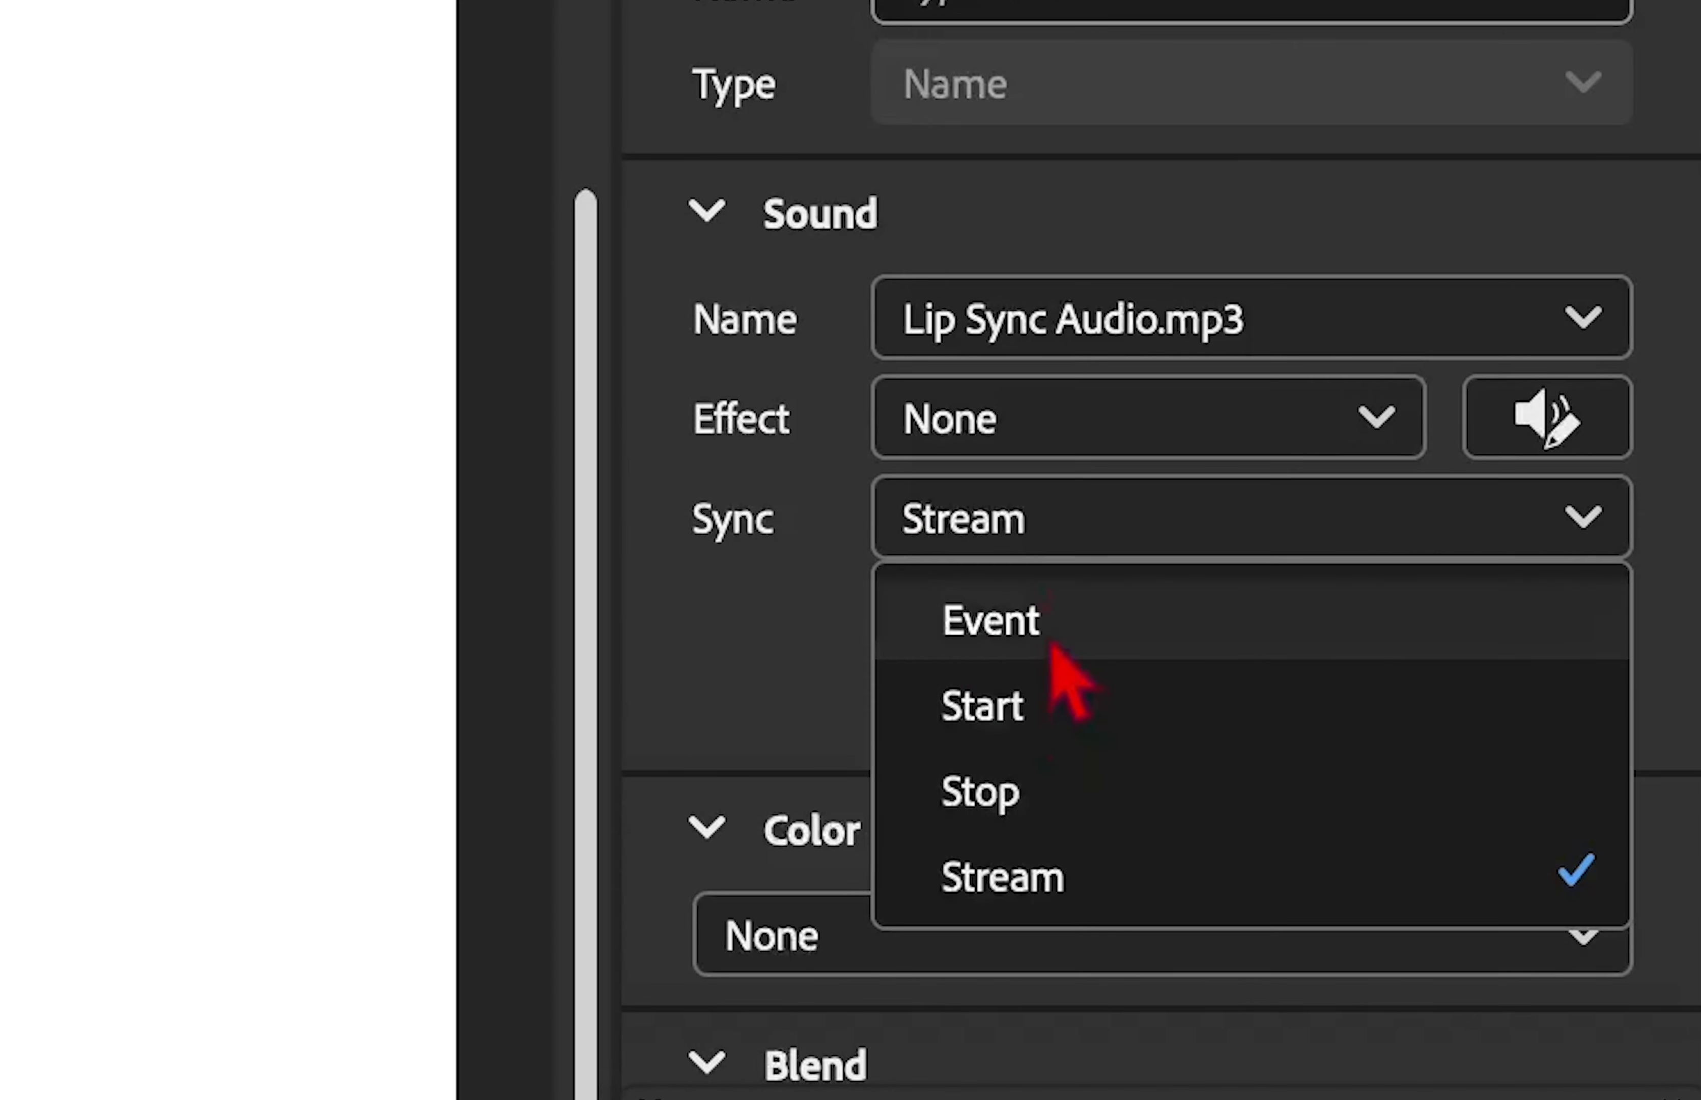
pyautogui.click(743, 715)
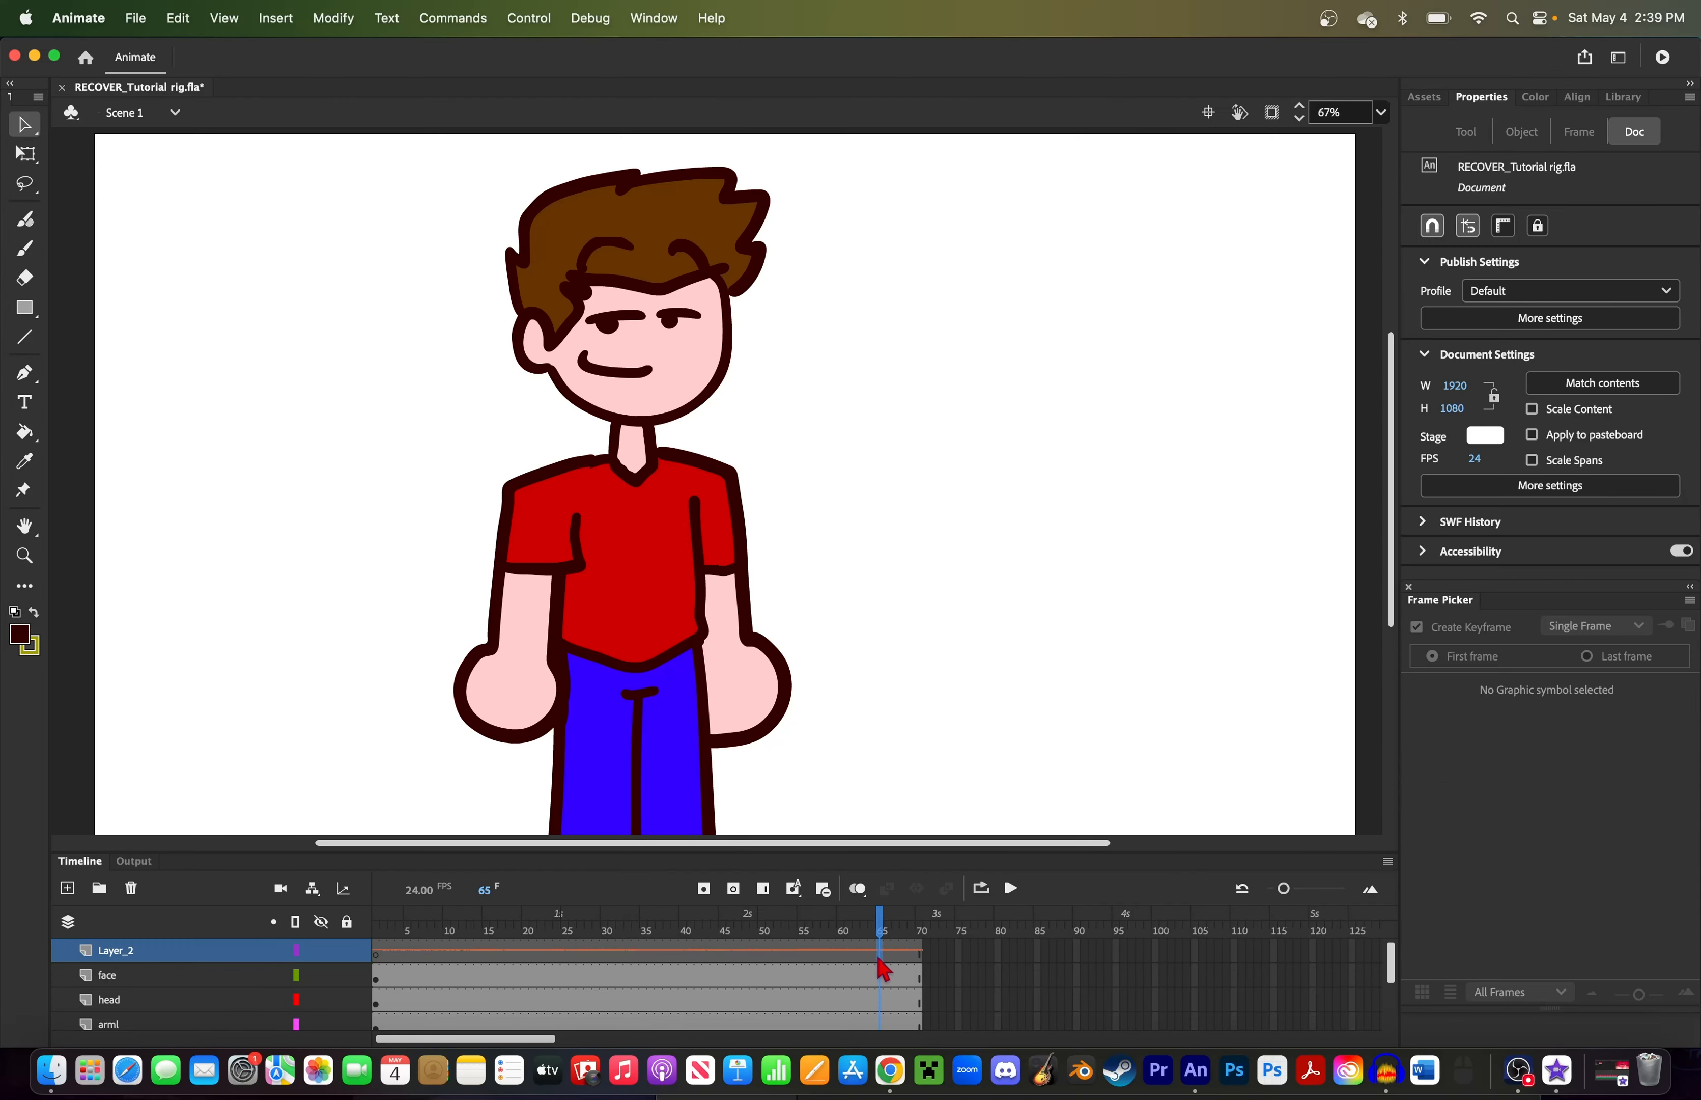
# Step: Extend the audio layer to cover the whole waveform and remove the surplus frames so it ends at frame 129
pyautogui.click(881, 955)
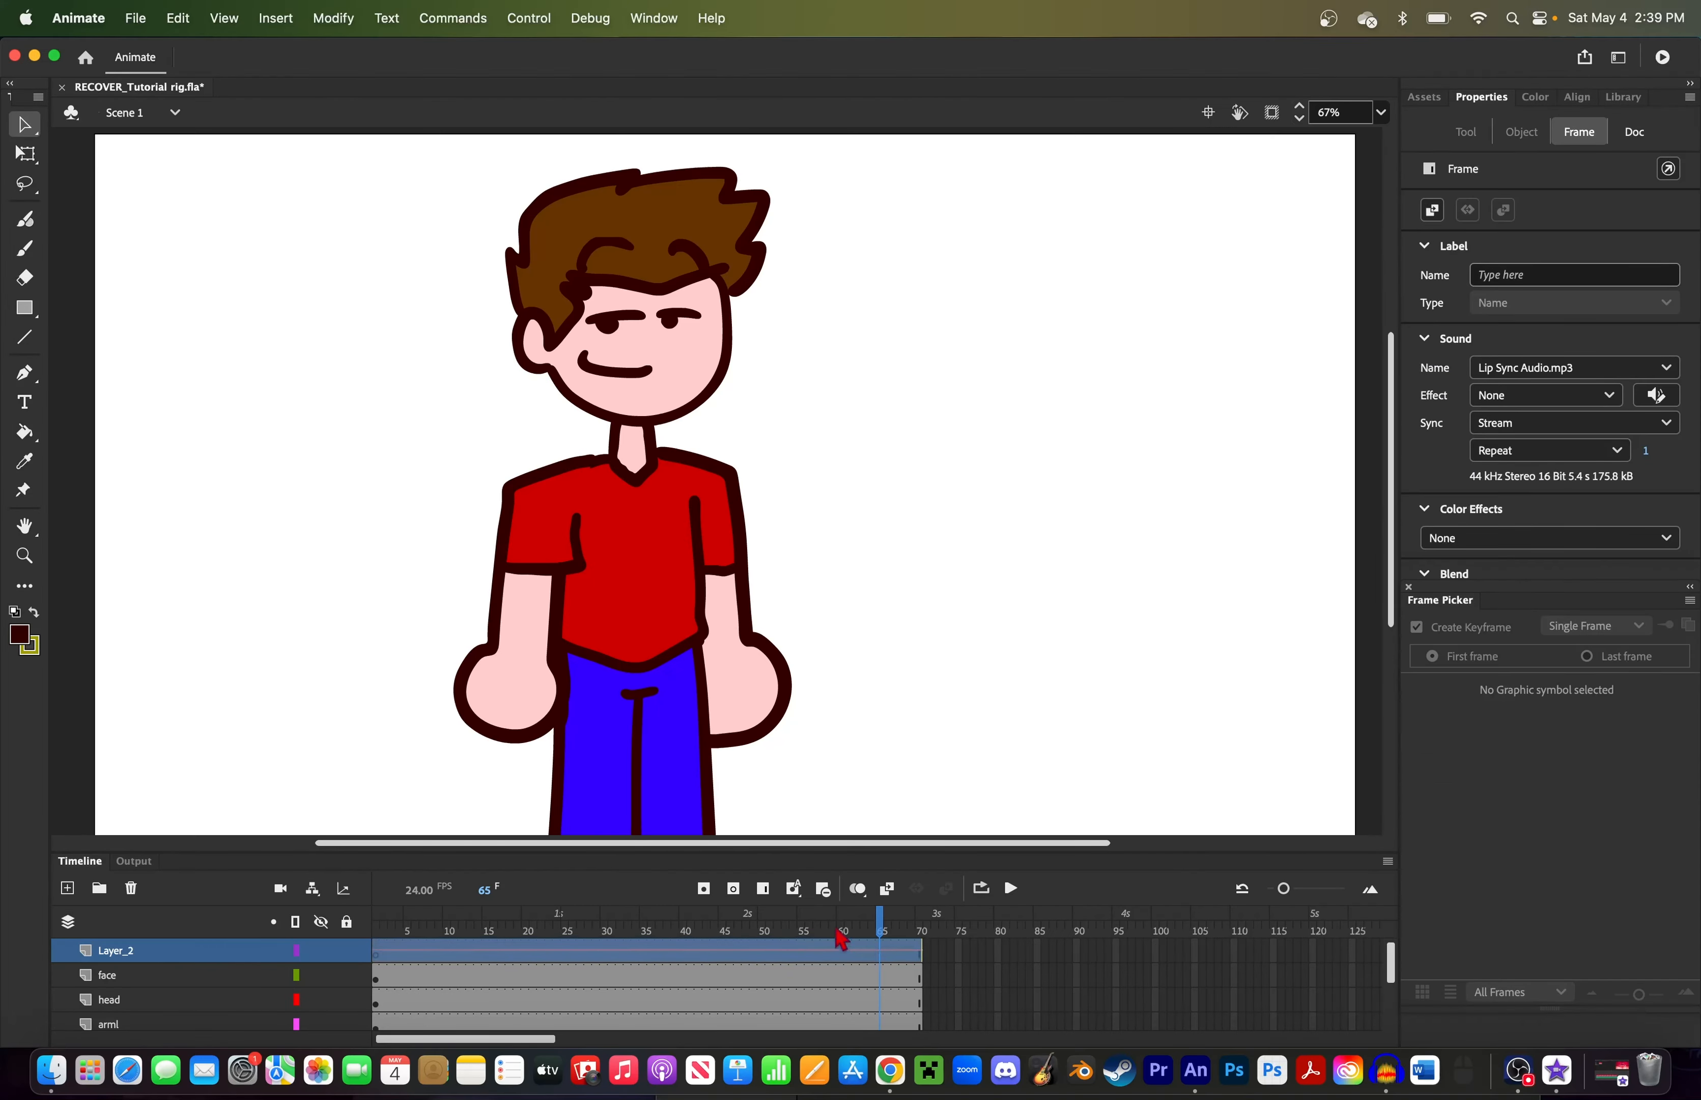
pyautogui.click(764, 891)
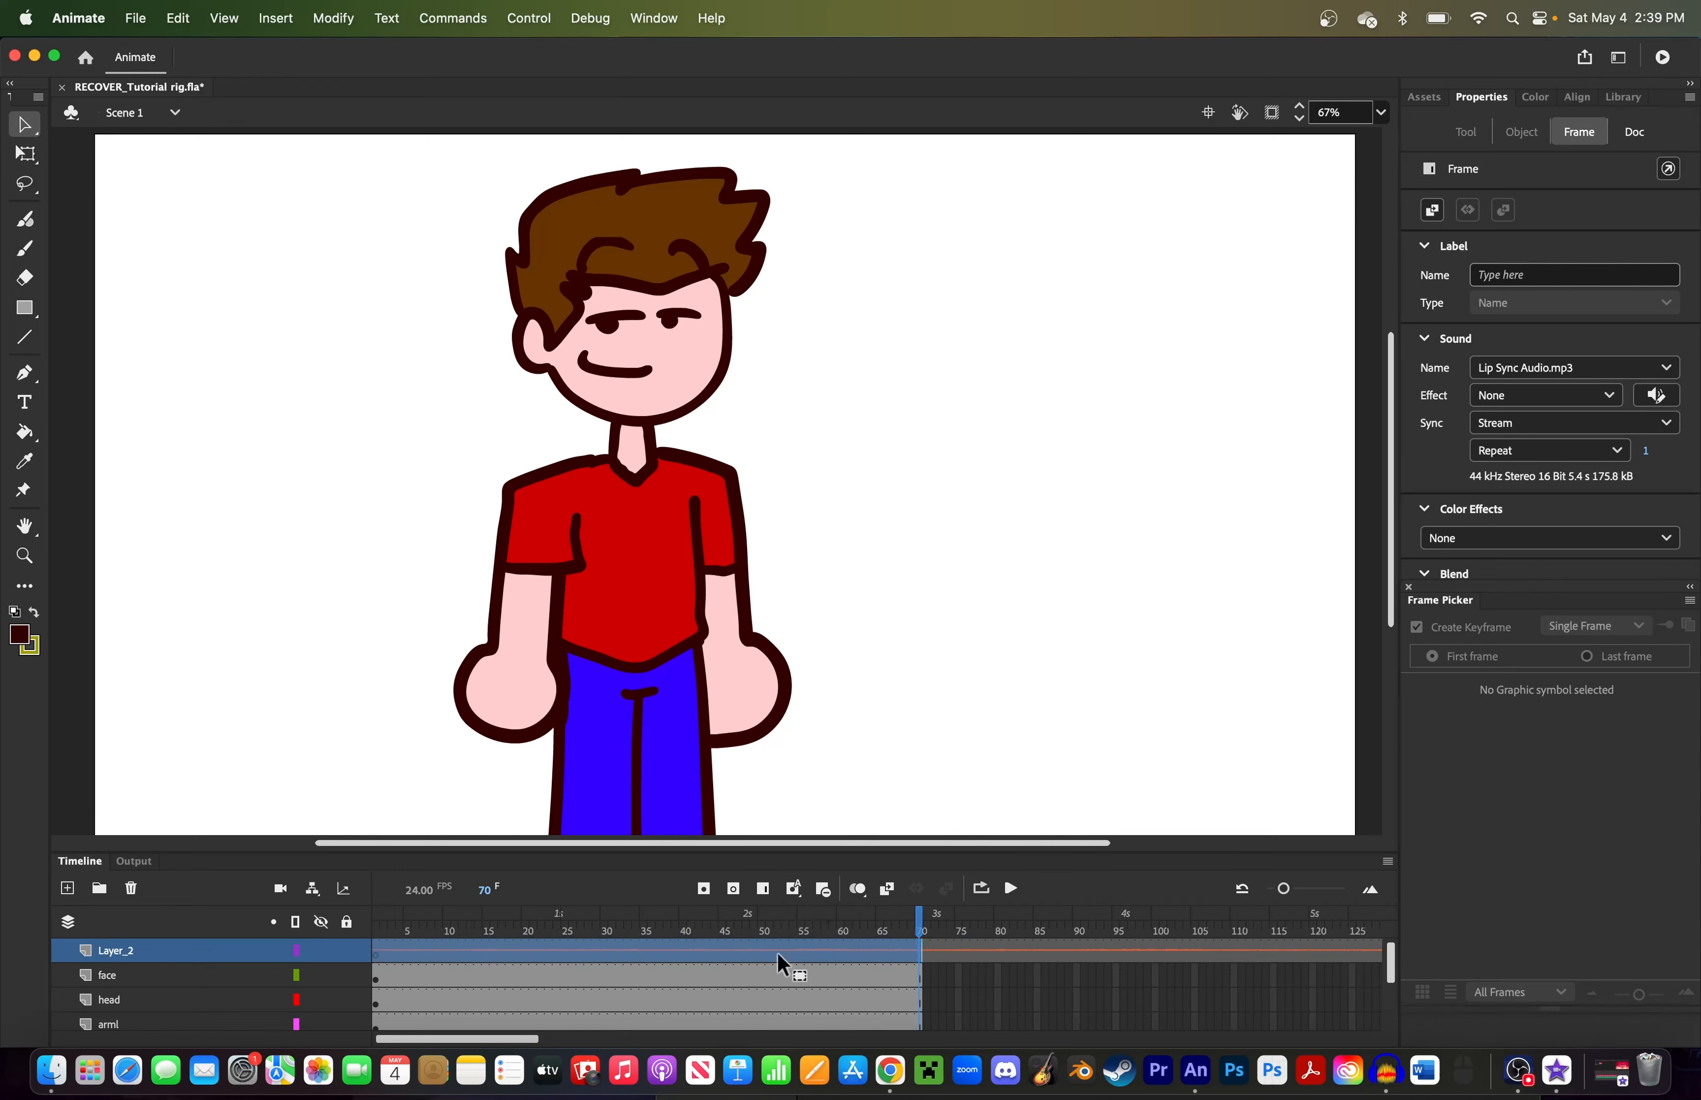
pyautogui.moveTo(1294, 897); pyautogui.dragTo(1284, 894)
pyautogui.click(1138, 953)
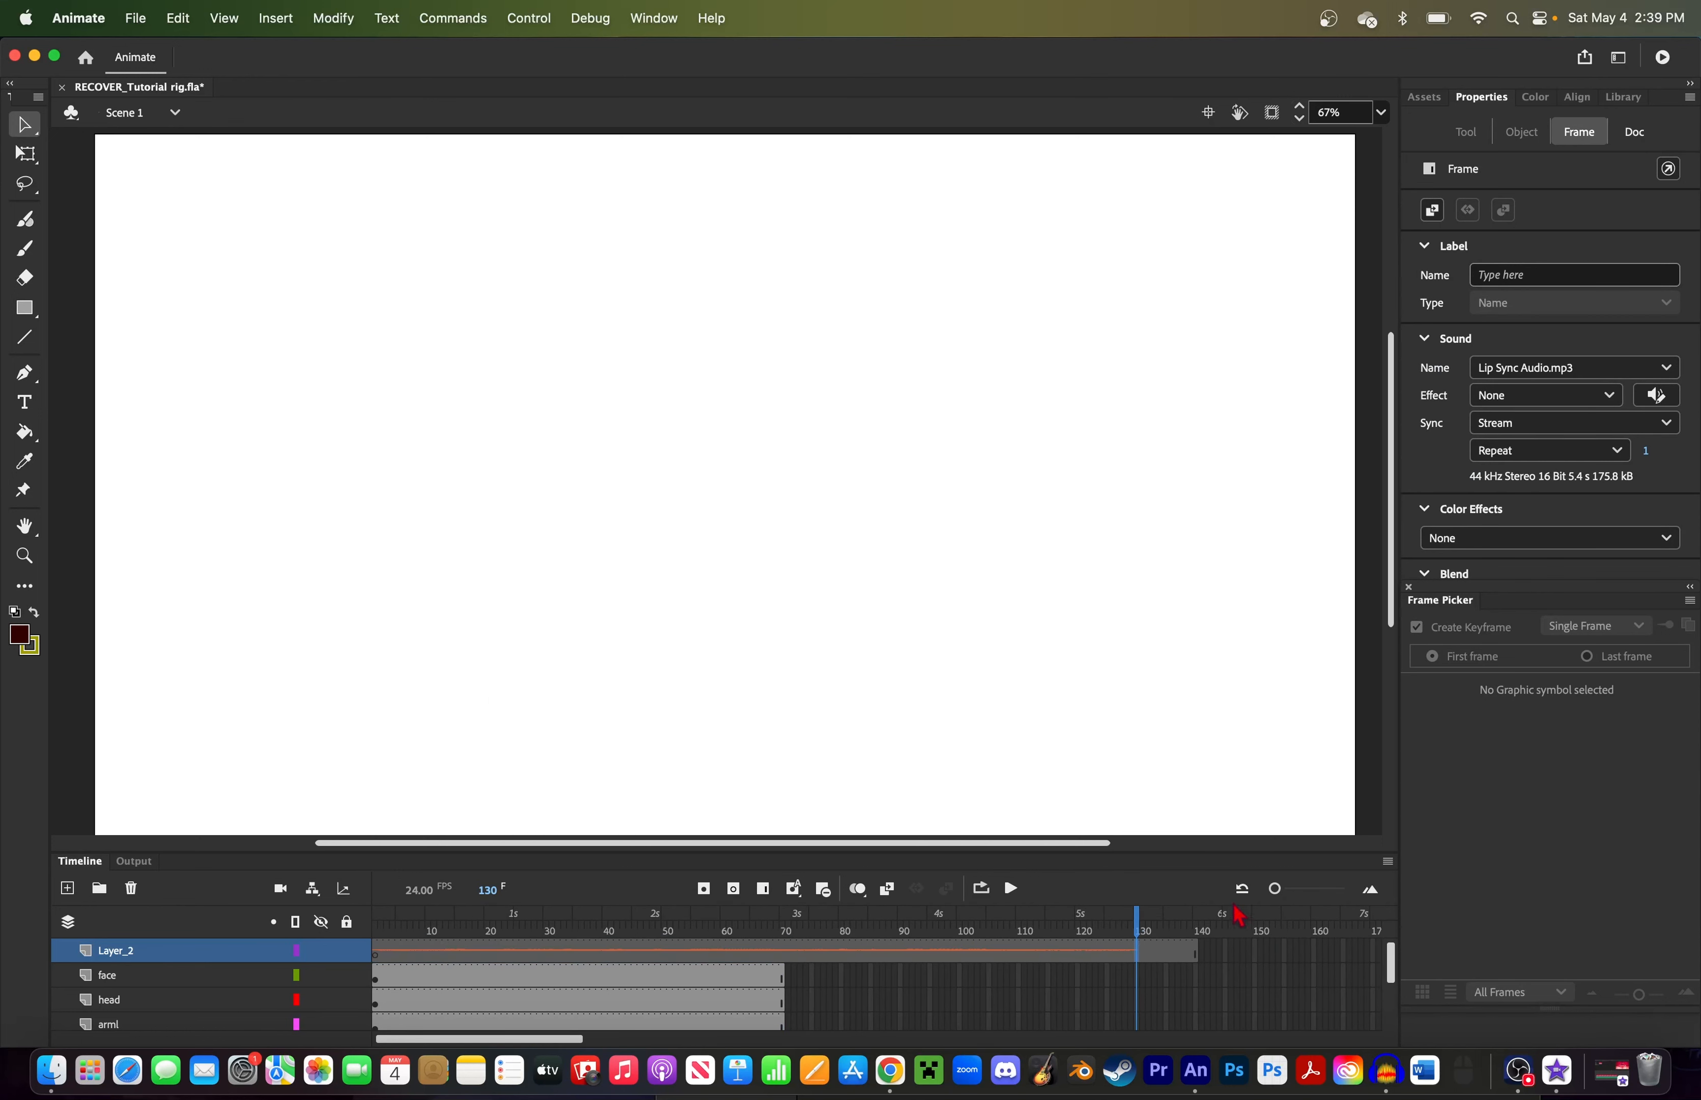
pyautogui.click(824, 889)
pyautogui.click(824, 889)
pyautogui.click(823, 889)
pyautogui.click(826, 894)
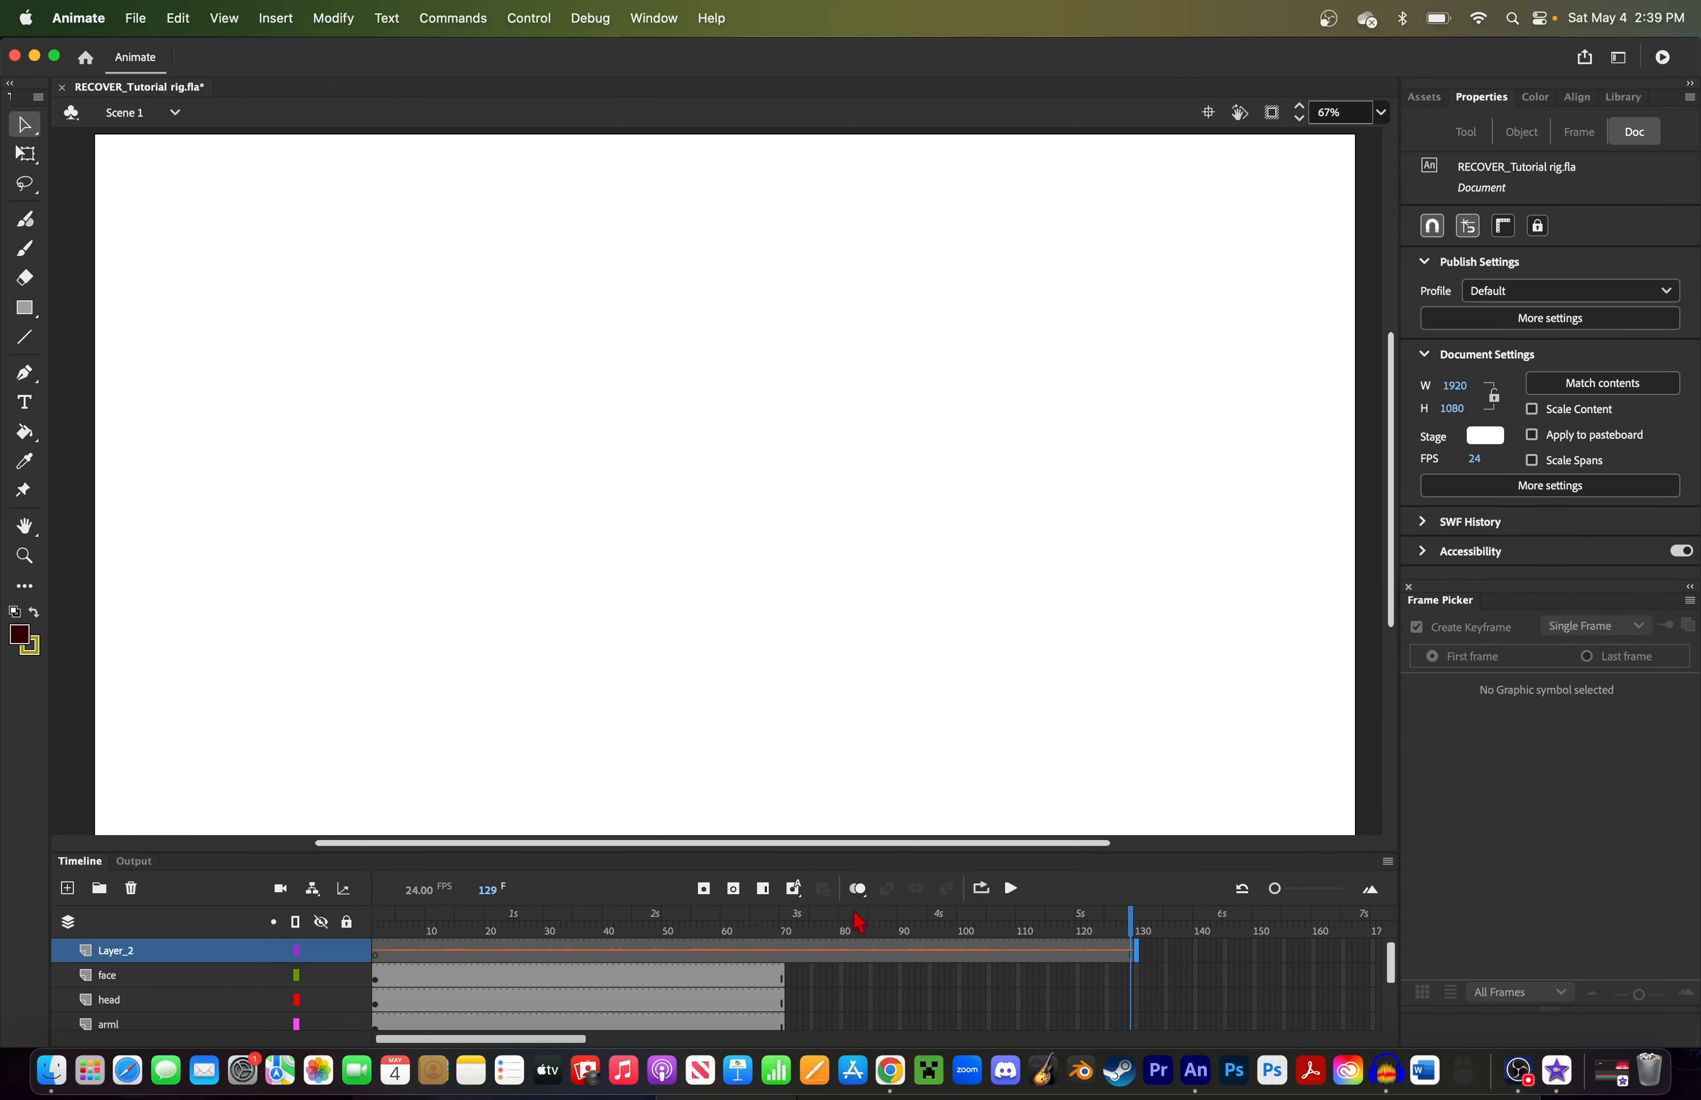
# Step: Extend all the character layers to frame 129 to match the audio layer's length
pyautogui.click(860, 923)
pyautogui.click(1125, 923)
pyautogui.moveTo(1396, 973); pyautogui.dragTo(1395, 1001)
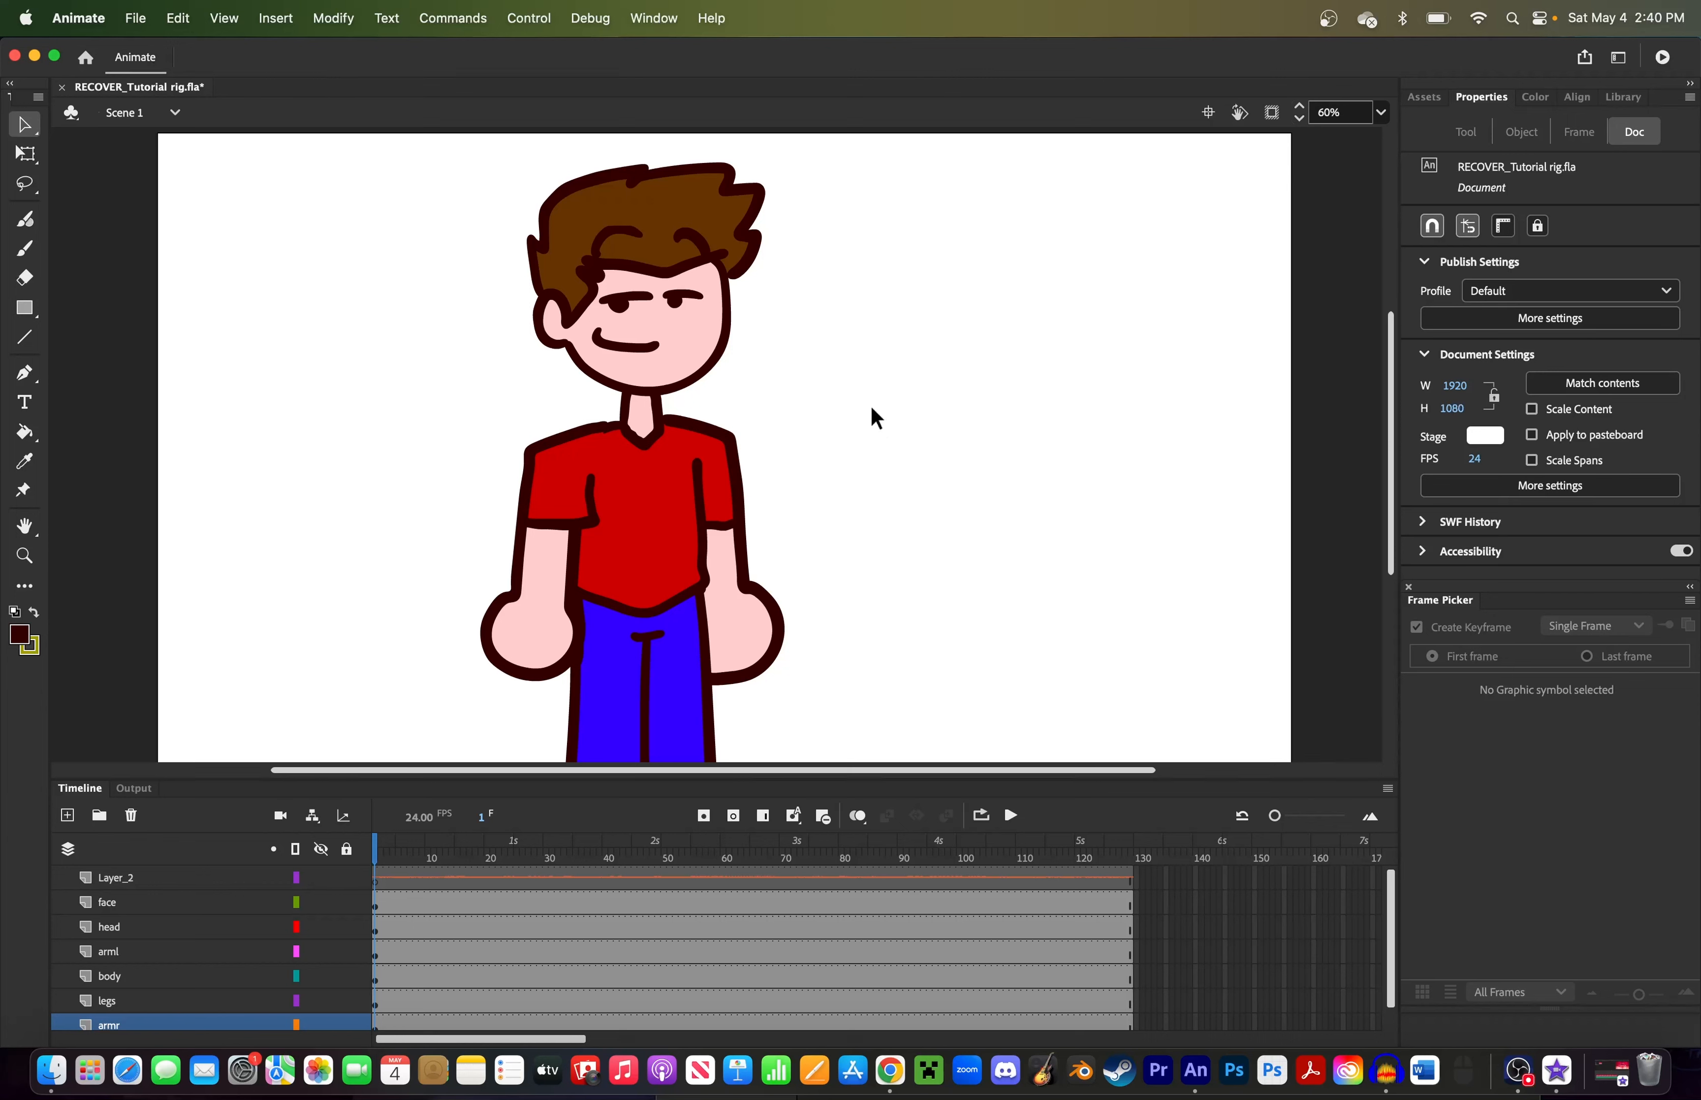
# Step: Open the face symbol for editing and examine the mouth keyframes on its timeline
pyautogui.click(608, 346)
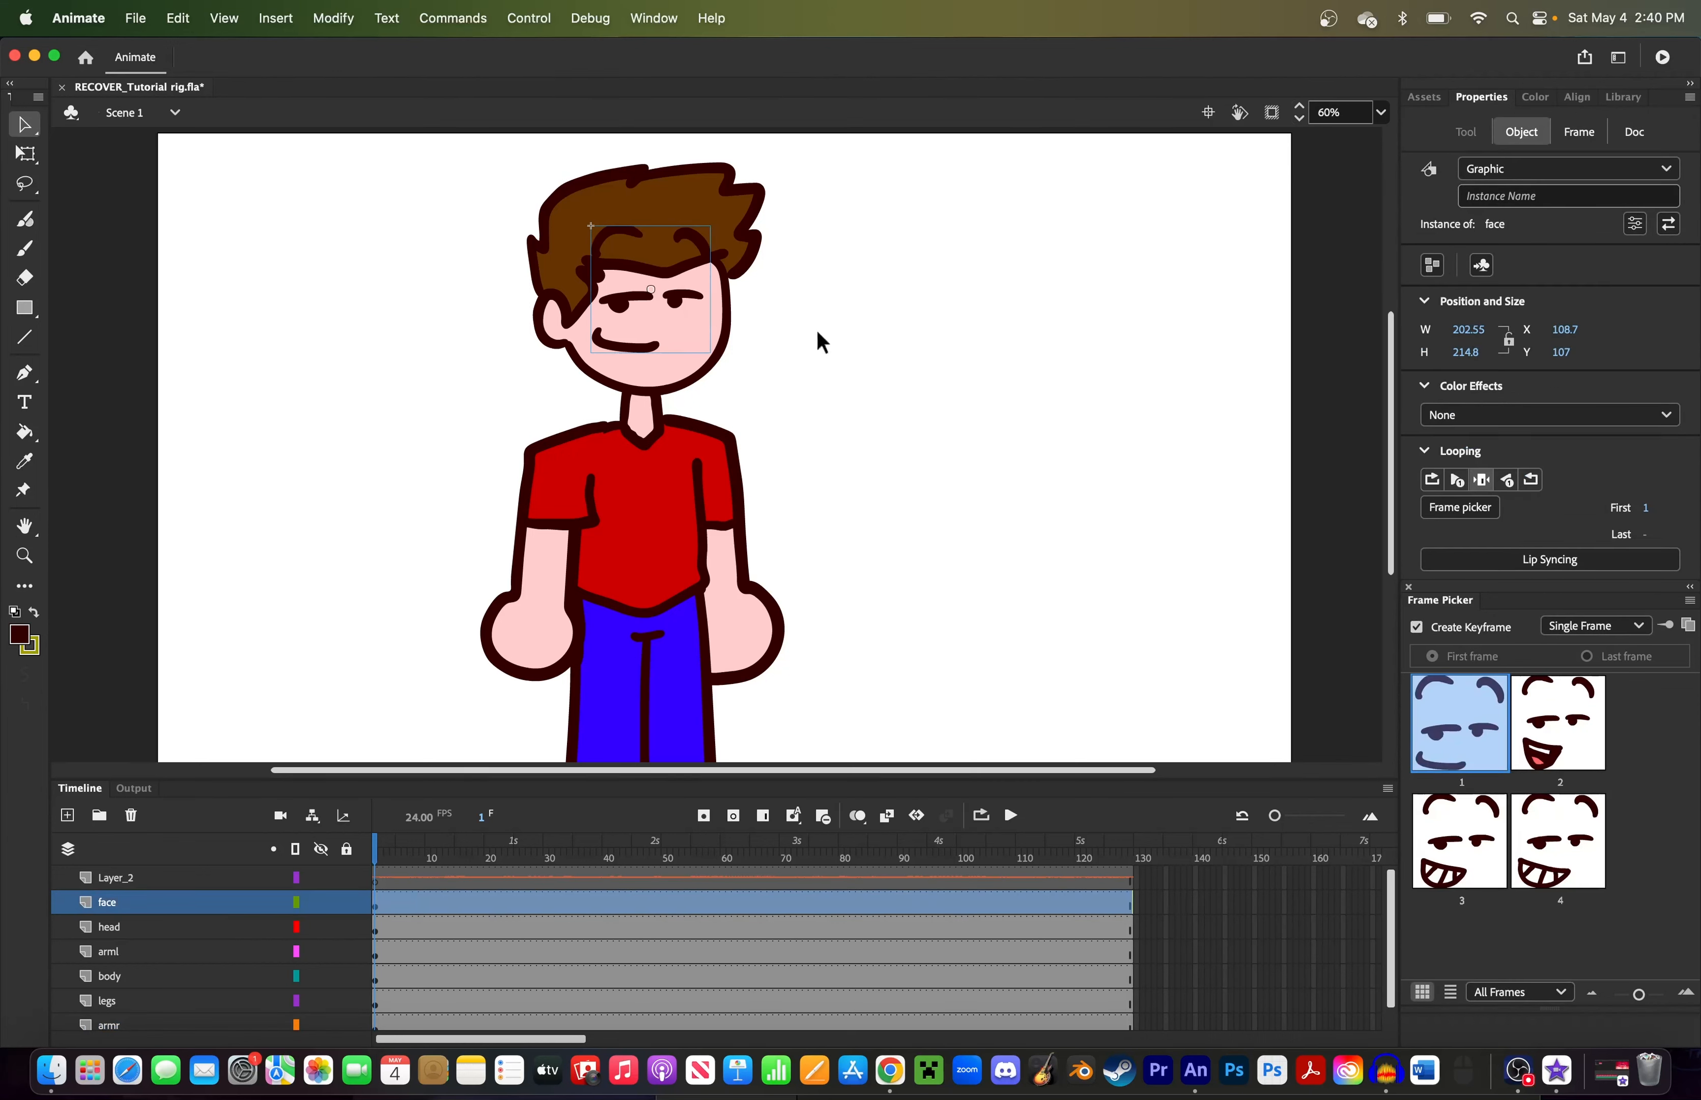
pyautogui.doubleClick(675, 313)
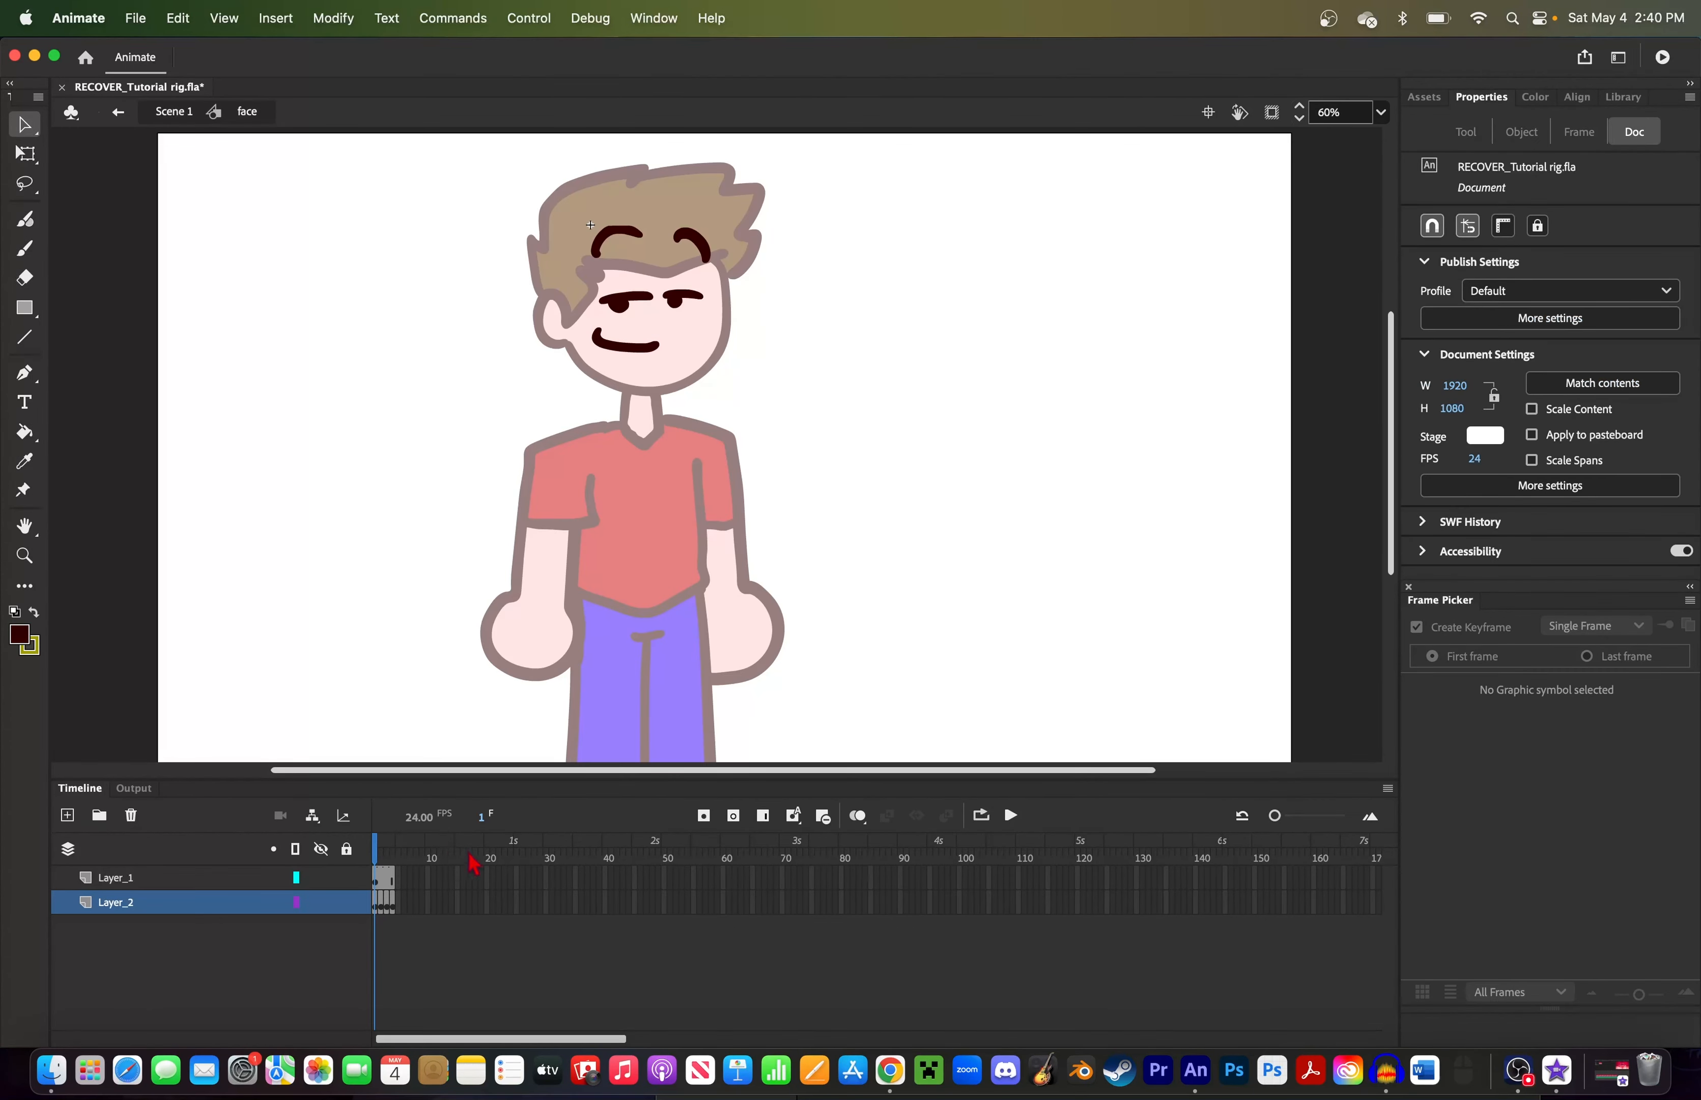
pyautogui.moveTo(1275, 816); pyautogui.dragTo(1303, 817)
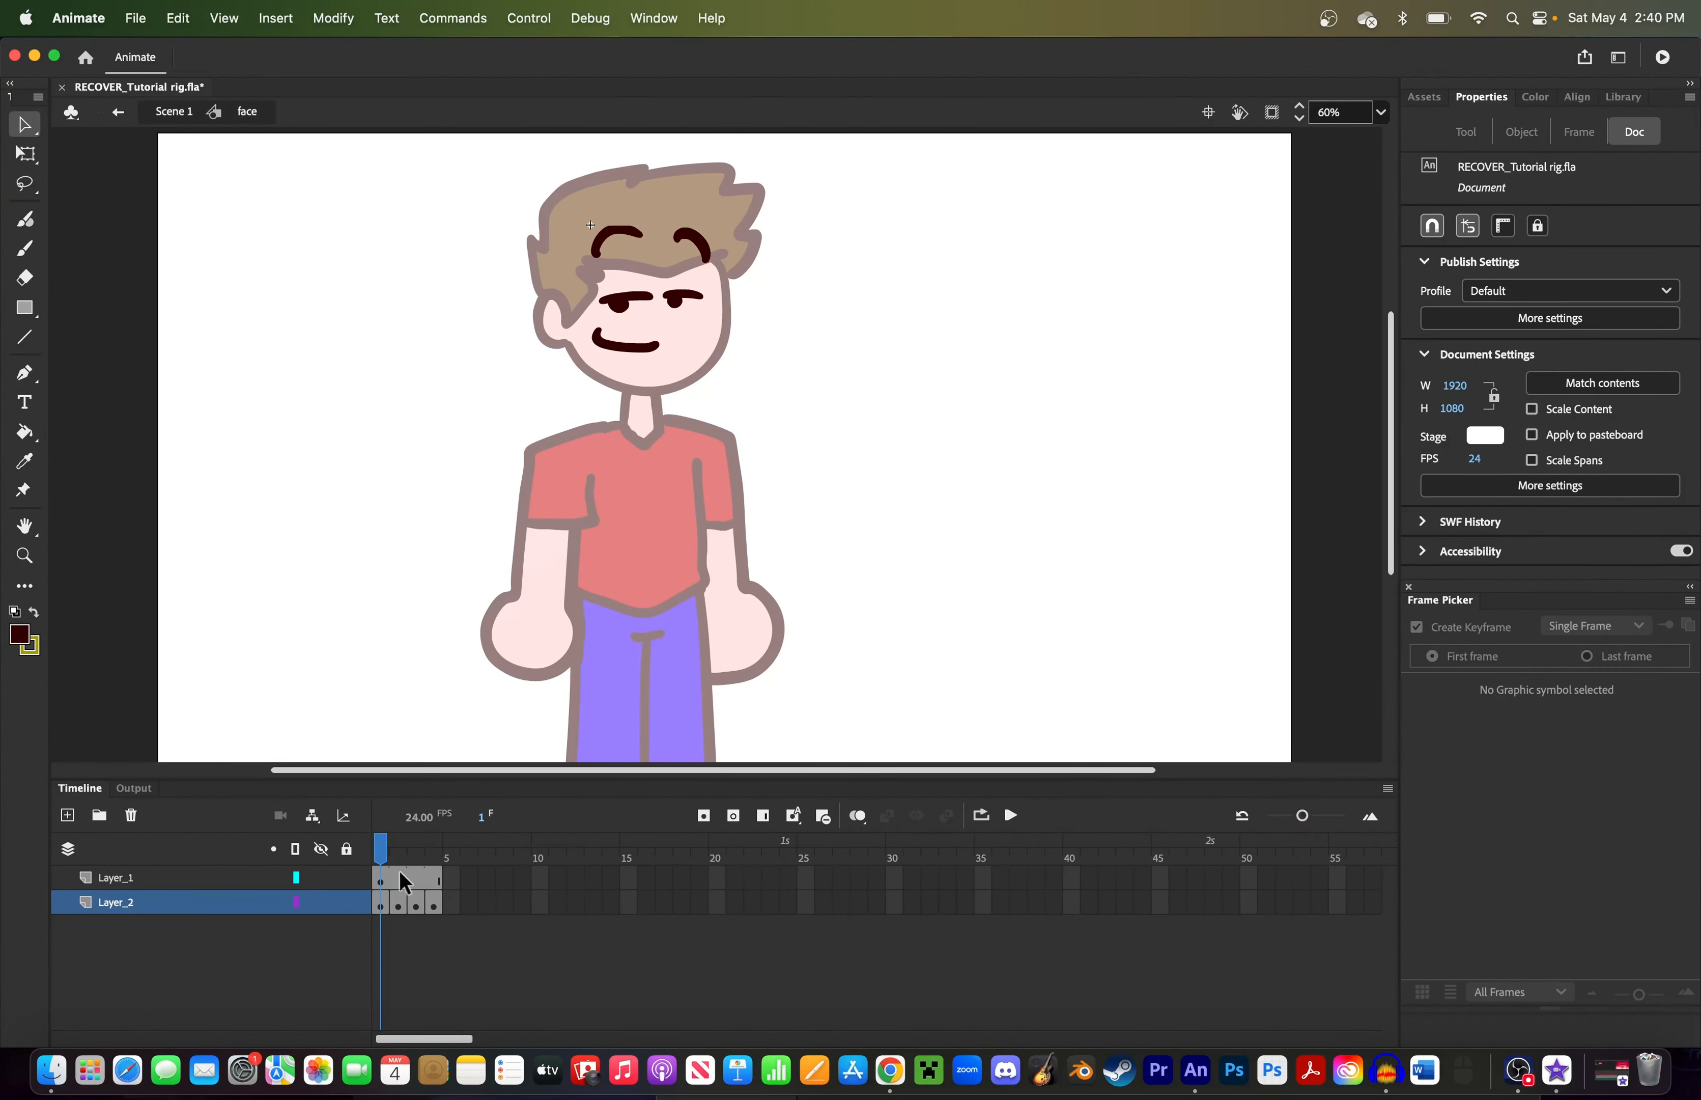
pyautogui.moveTo(399, 858)
pyautogui.mouseDown()
pyautogui.moveTo(436, 861)
pyautogui.moveTo(399, 857)
pyautogui.mouseUp()
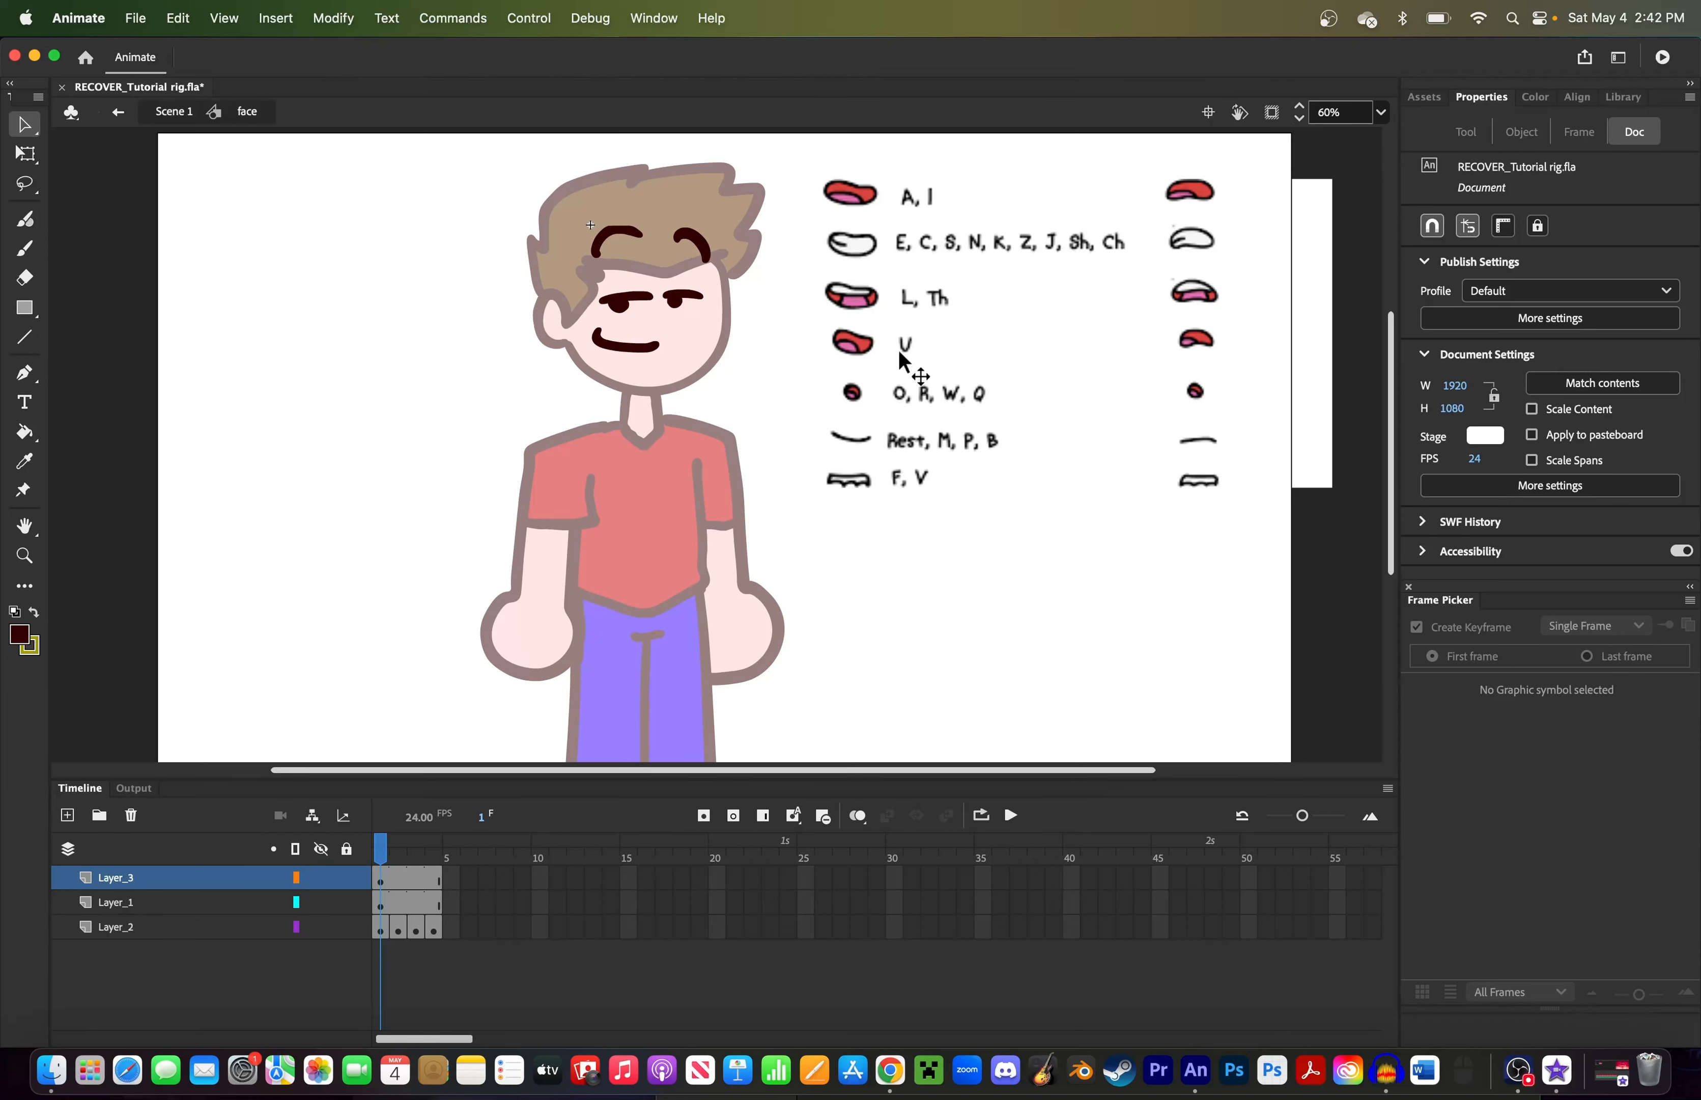
# Step: Undo the accidental move of the mouth chart and extend all three face symbol layers to frame 15
pyautogui.moveTo(790, 404); pyautogui.dragTo(780, 415)
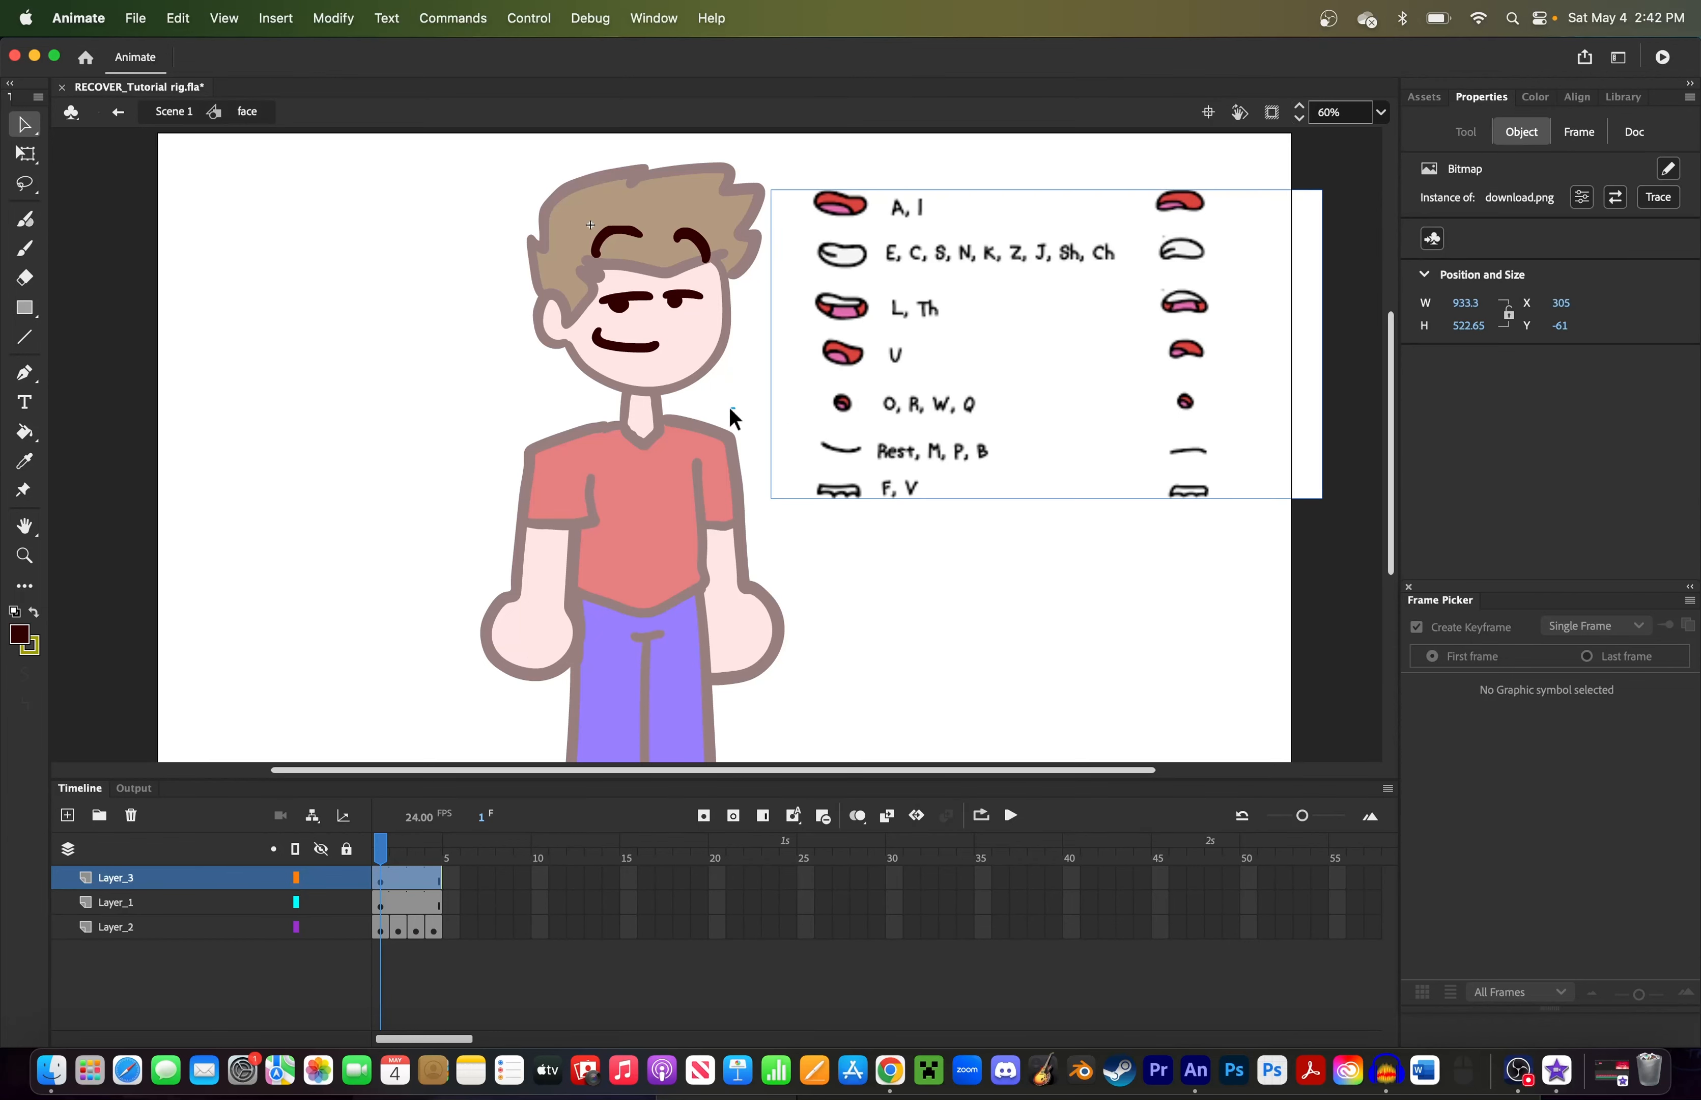
pyautogui.press('cmd+z')
pyautogui.moveTo(627, 878); pyautogui.dragTo(629, 926)
pyautogui.click(763, 815)
# Step: Insert a blank keyframe at frame 5 of Layer_2 and turn on onion skinning
pyautogui.click(452, 928)
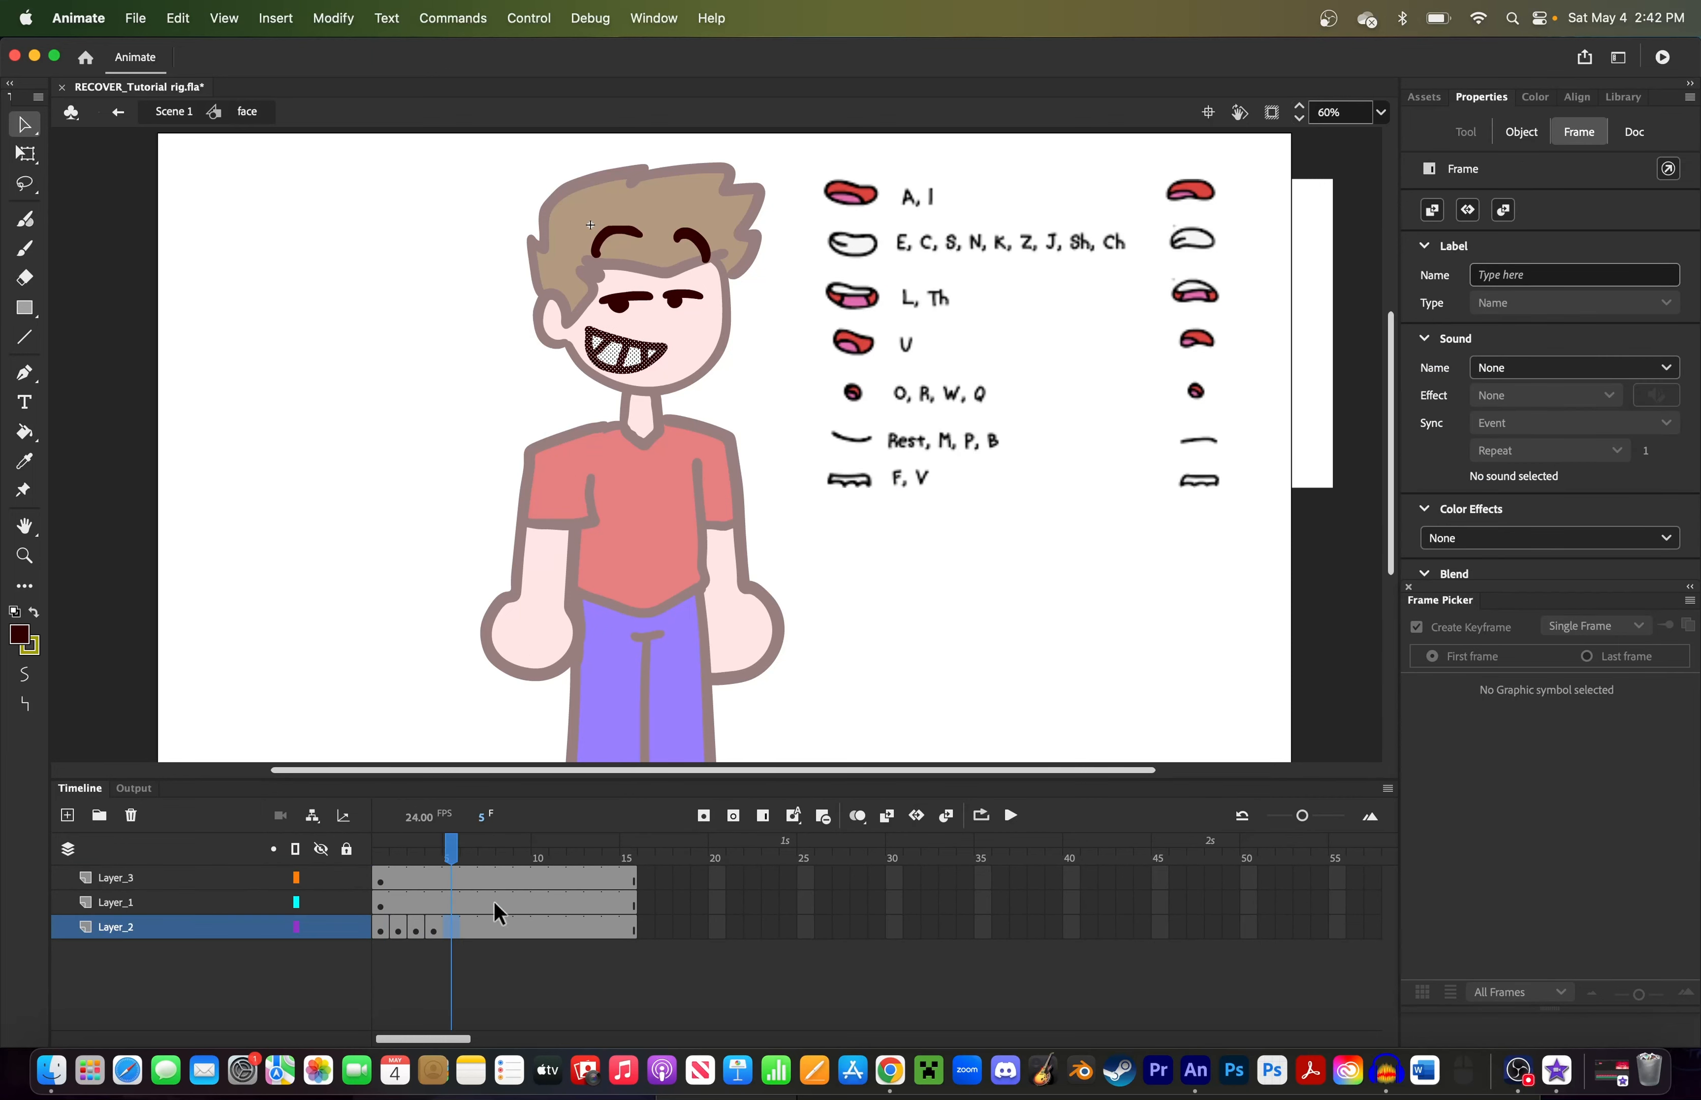
pyautogui.click(733, 816)
pyautogui.click(857, 815)
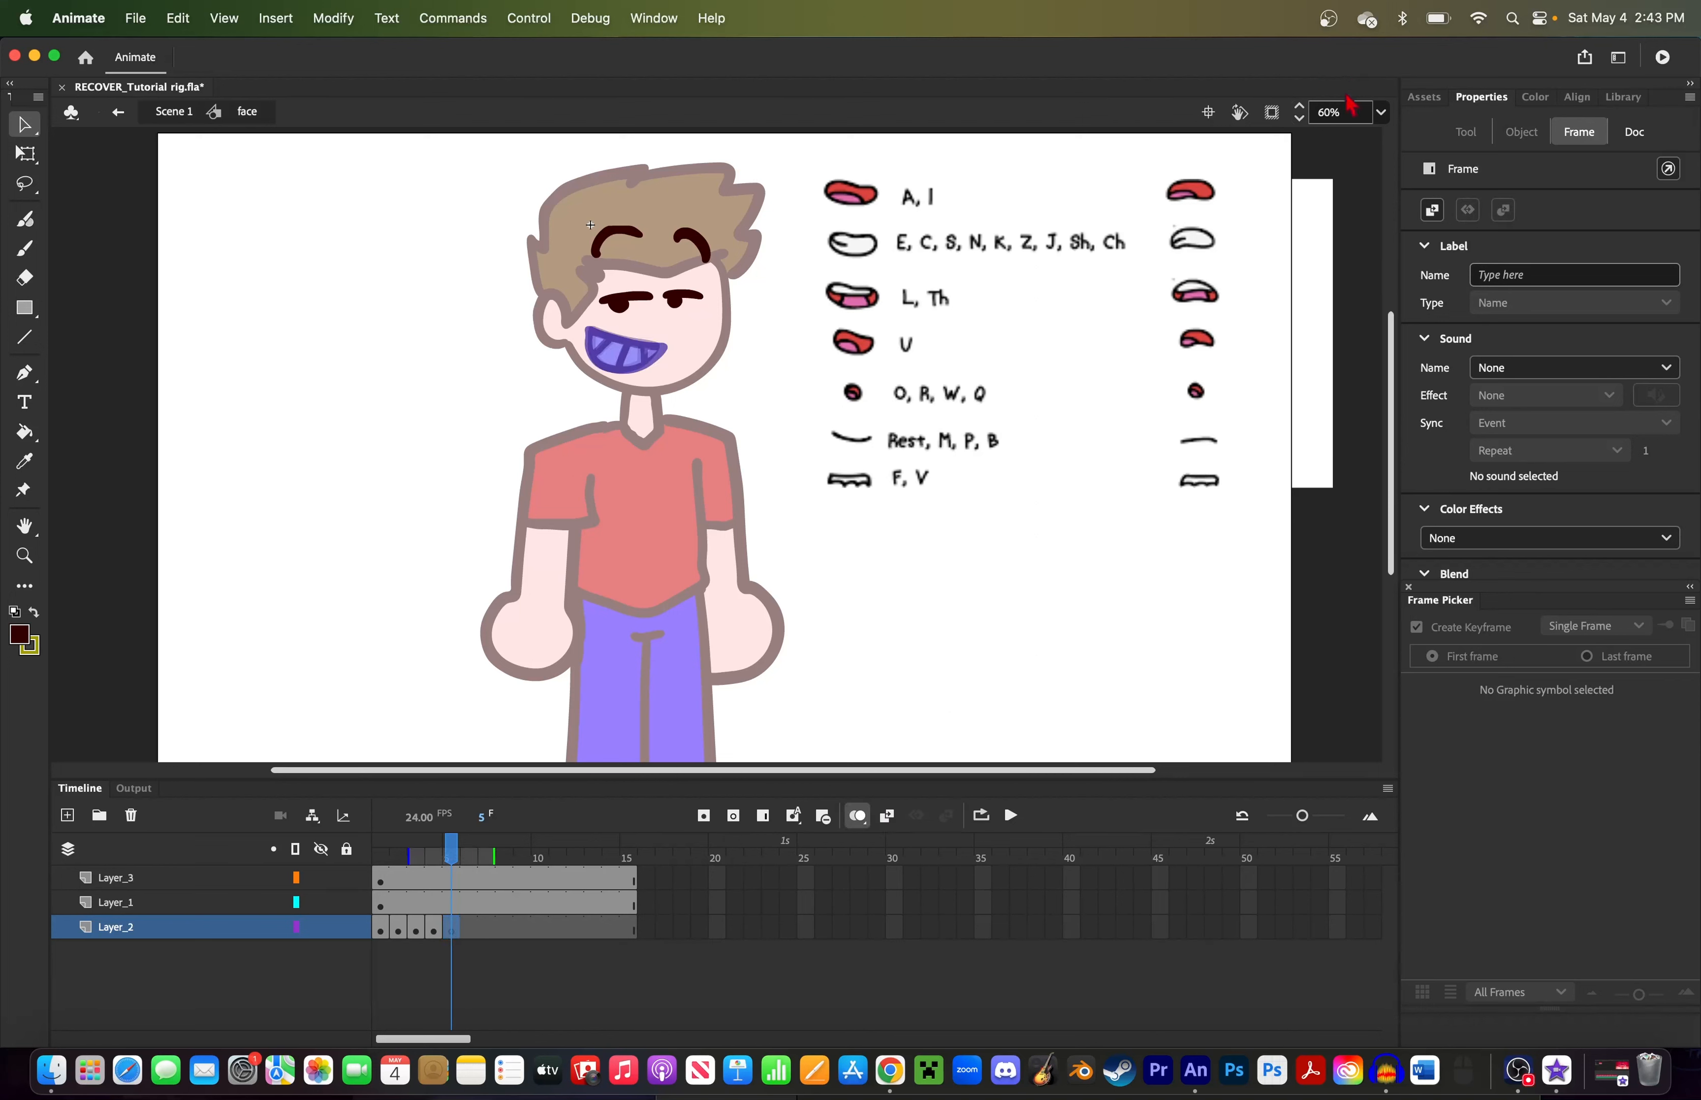
pyautogui.click(1381, 115)
pyautogui.click(1406, 282)
pyautogui.press('h')
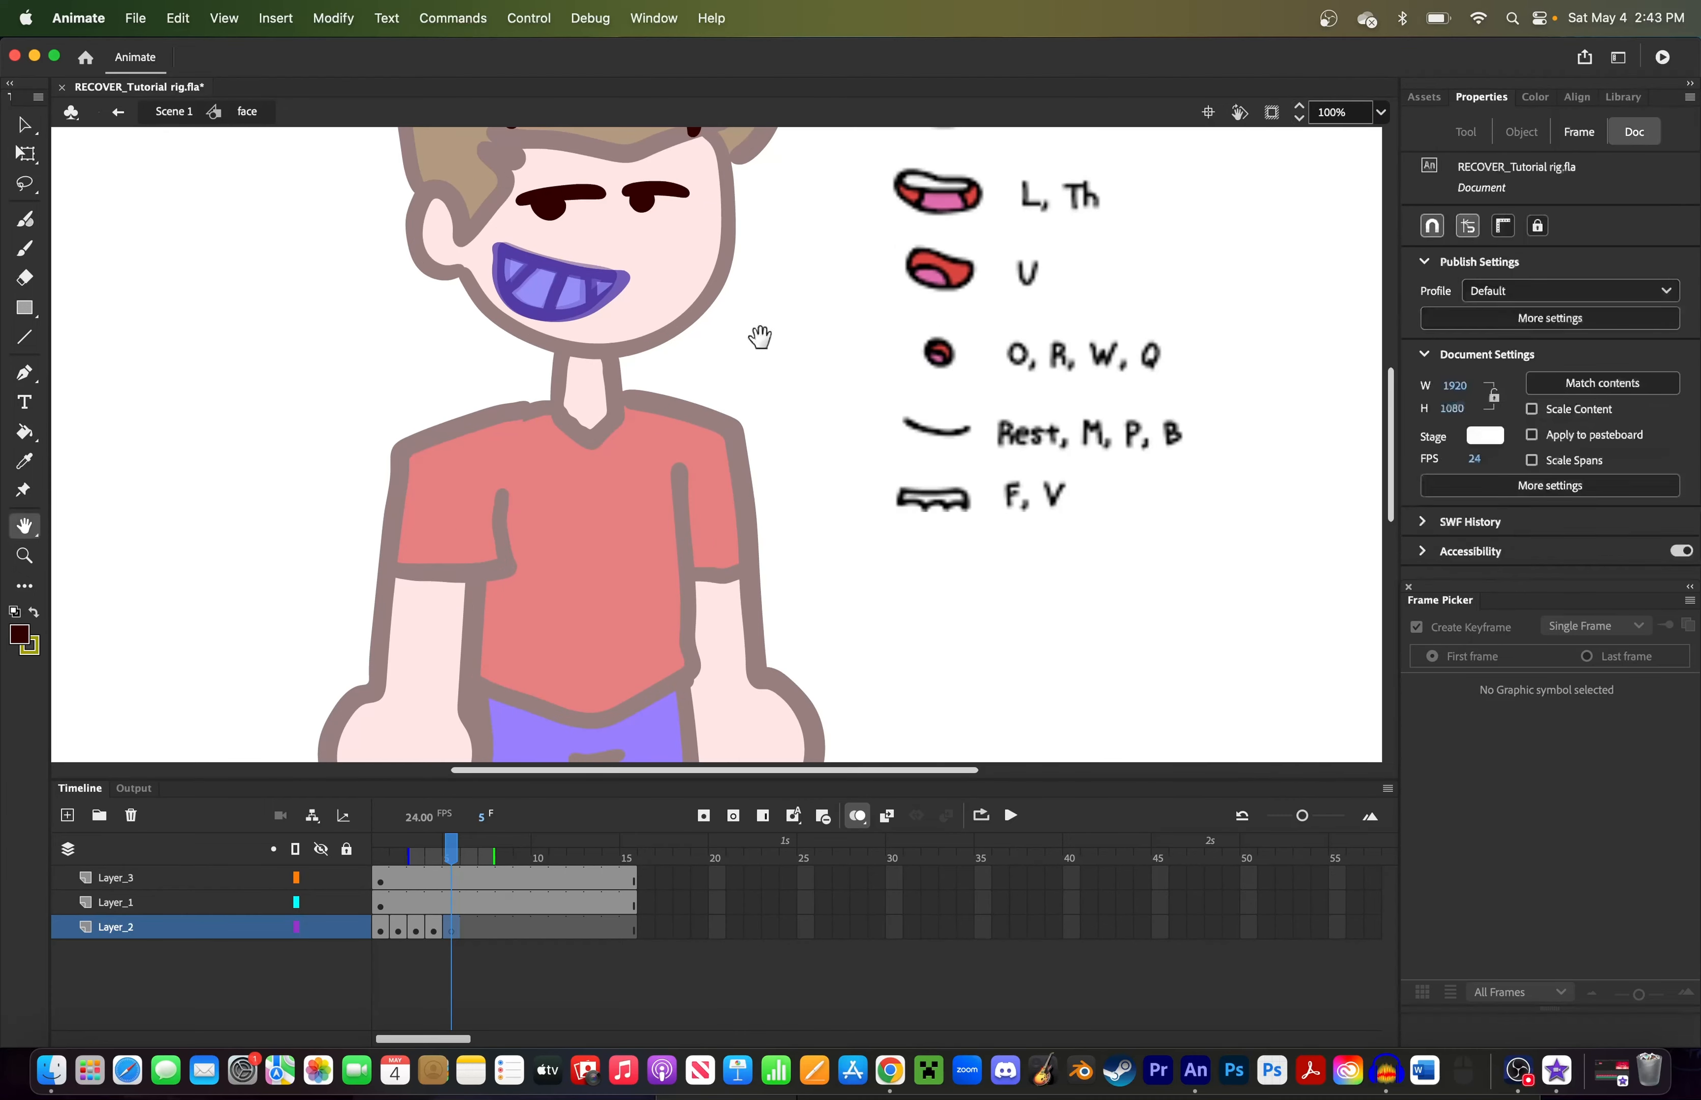
# Step: Undo the last action on Layer_2 and turn off onion skinning
pyautogui.moveTo(759, 334)
pyautogui.mouseDown()
pyautogui.moveTo(874, 503)
pyautogui.moveTo(618, 422)
pyautogui.mouseUp()
pyautogui.press('b')
pyautogui.press('super+z')
pyautogui.press(',')
pyautogui.press(',')
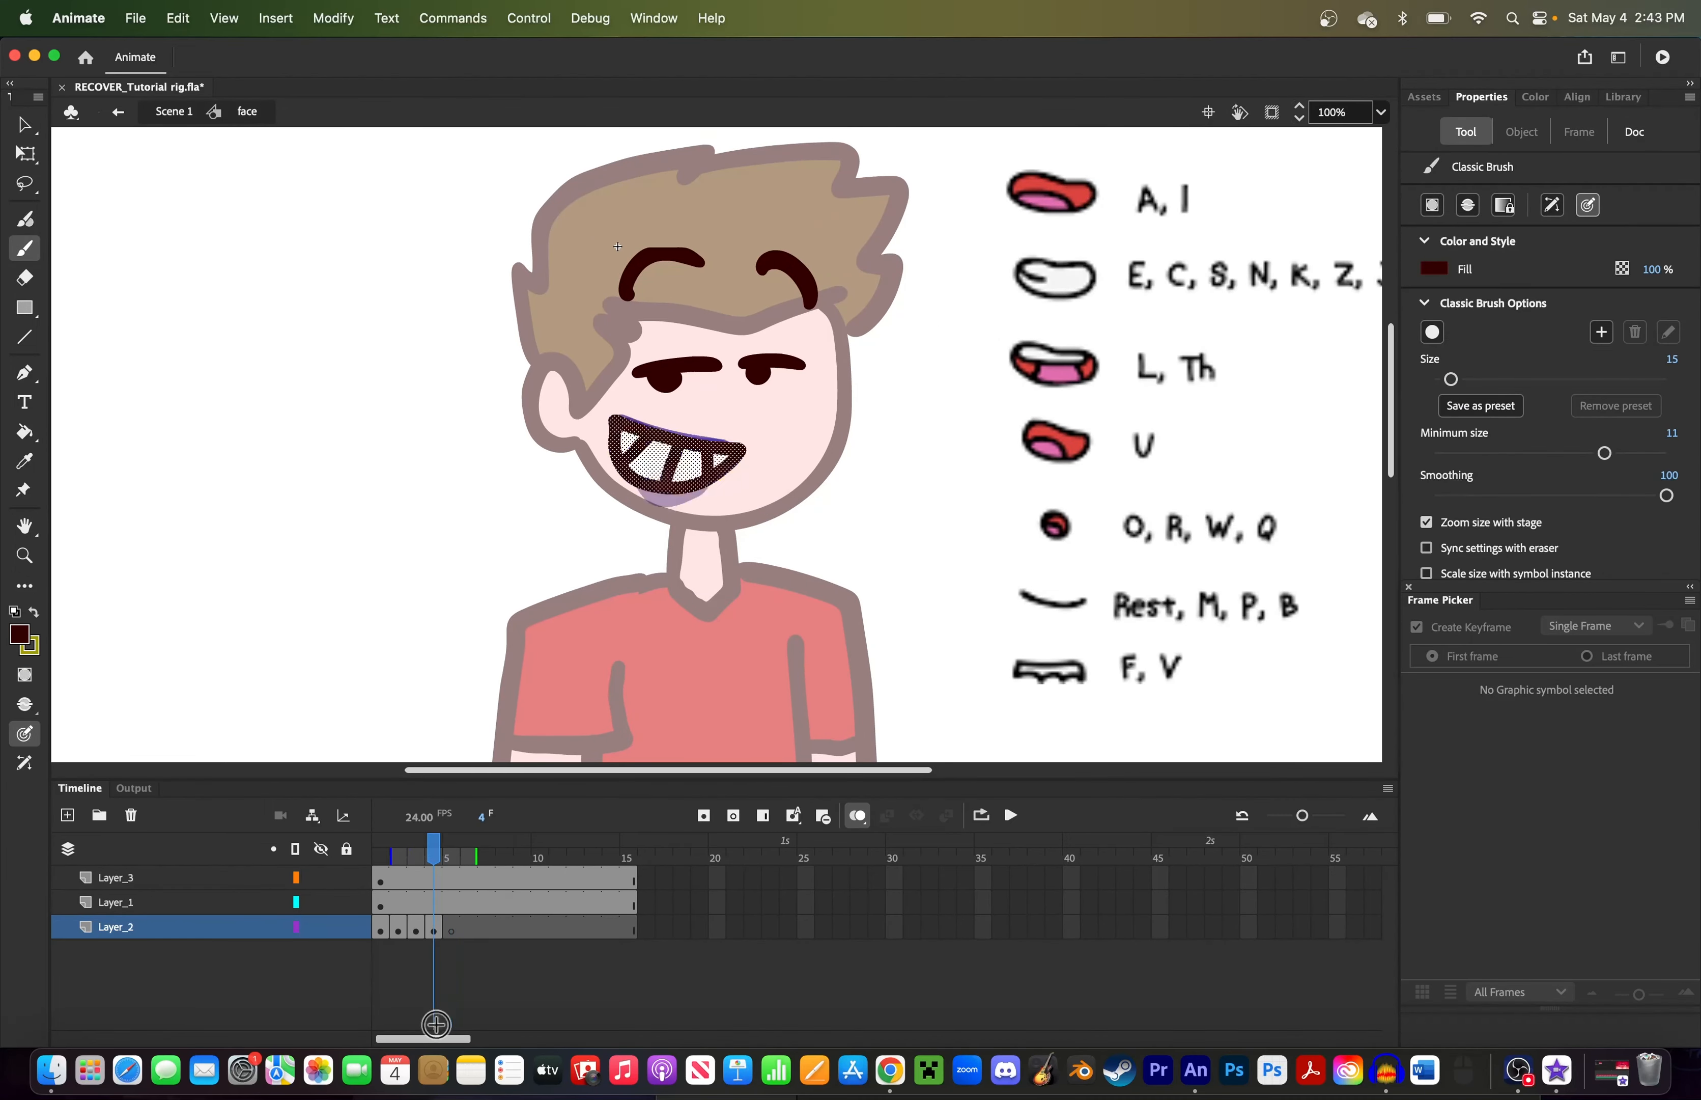
pyautogui.press(',')
pyautogui.click(858, 815)
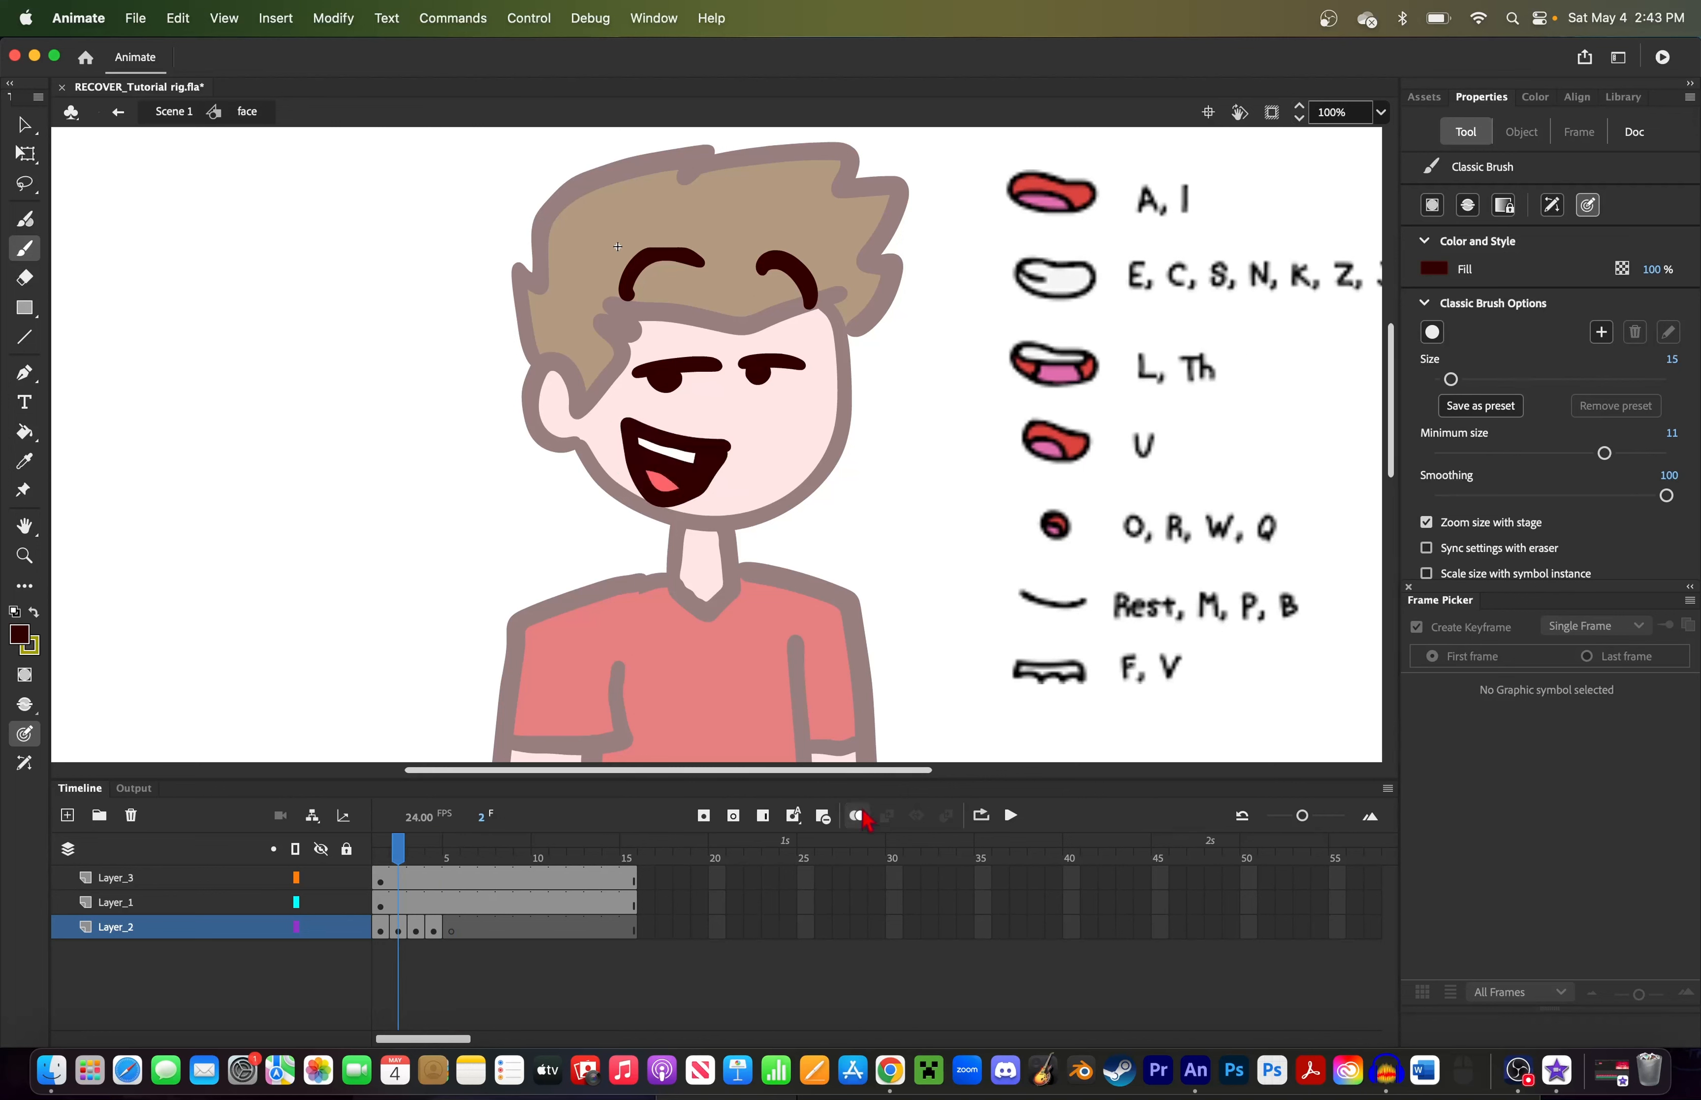
# Step: Compare the existing mouth drawings on frames 1 to 4 with the sounds listed on the mouth chart
pyautogui.press('.')
pyautogui.press(',')
pyautogui.press('.')
pyautogui.press('.')
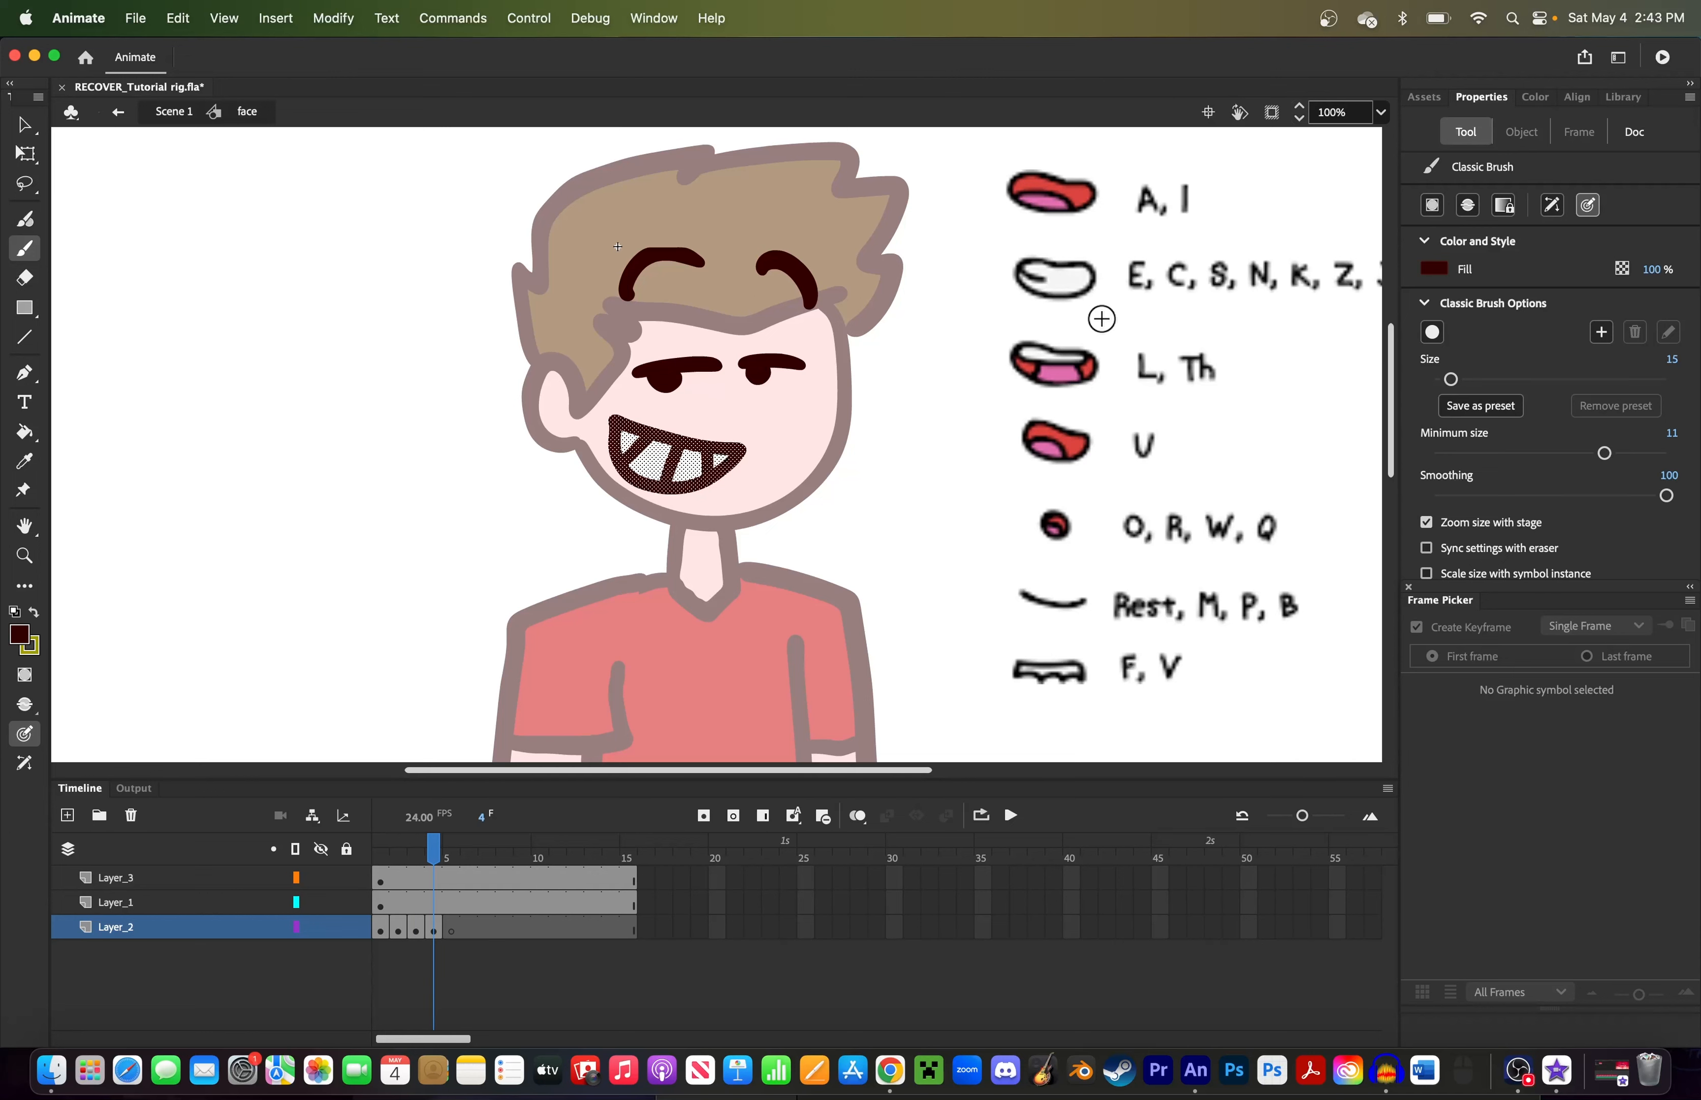
pyautogui.press(',')
pyautogui.hscroll(5, 1107, 330)
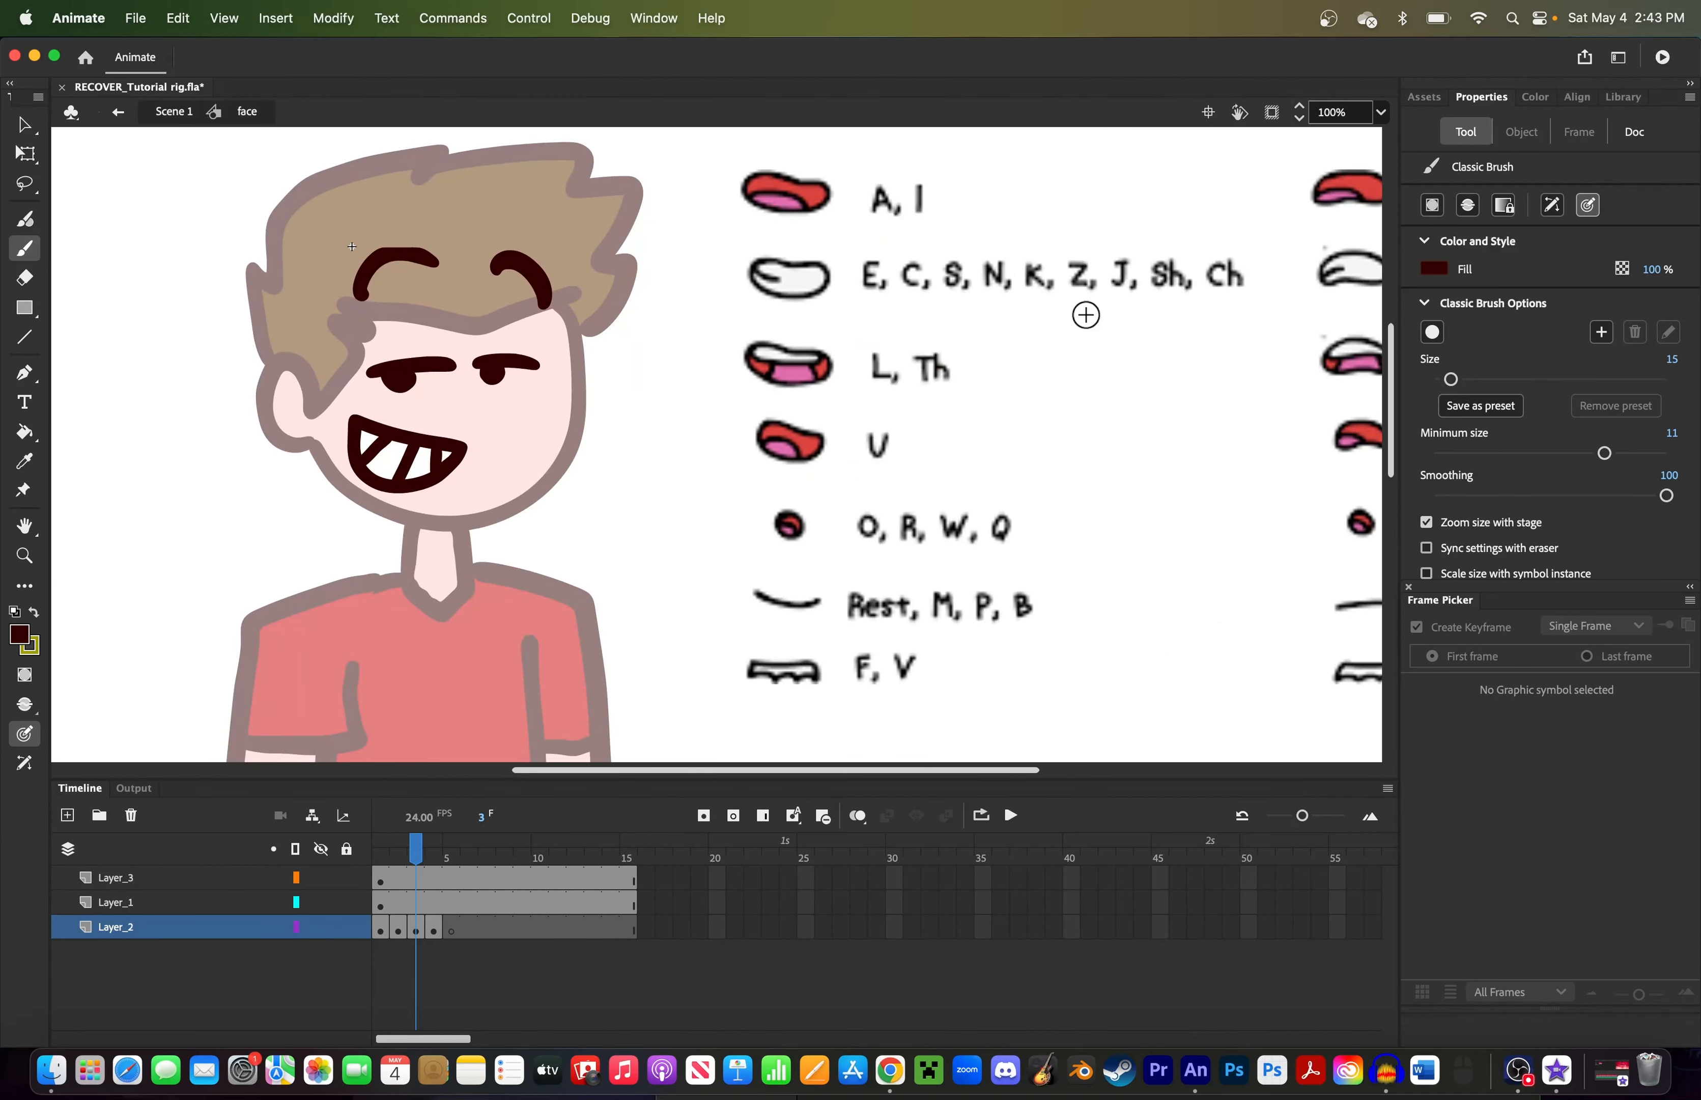
pyautogui.press('.')
pyautogui.press(',')
pyautogui.press('v')
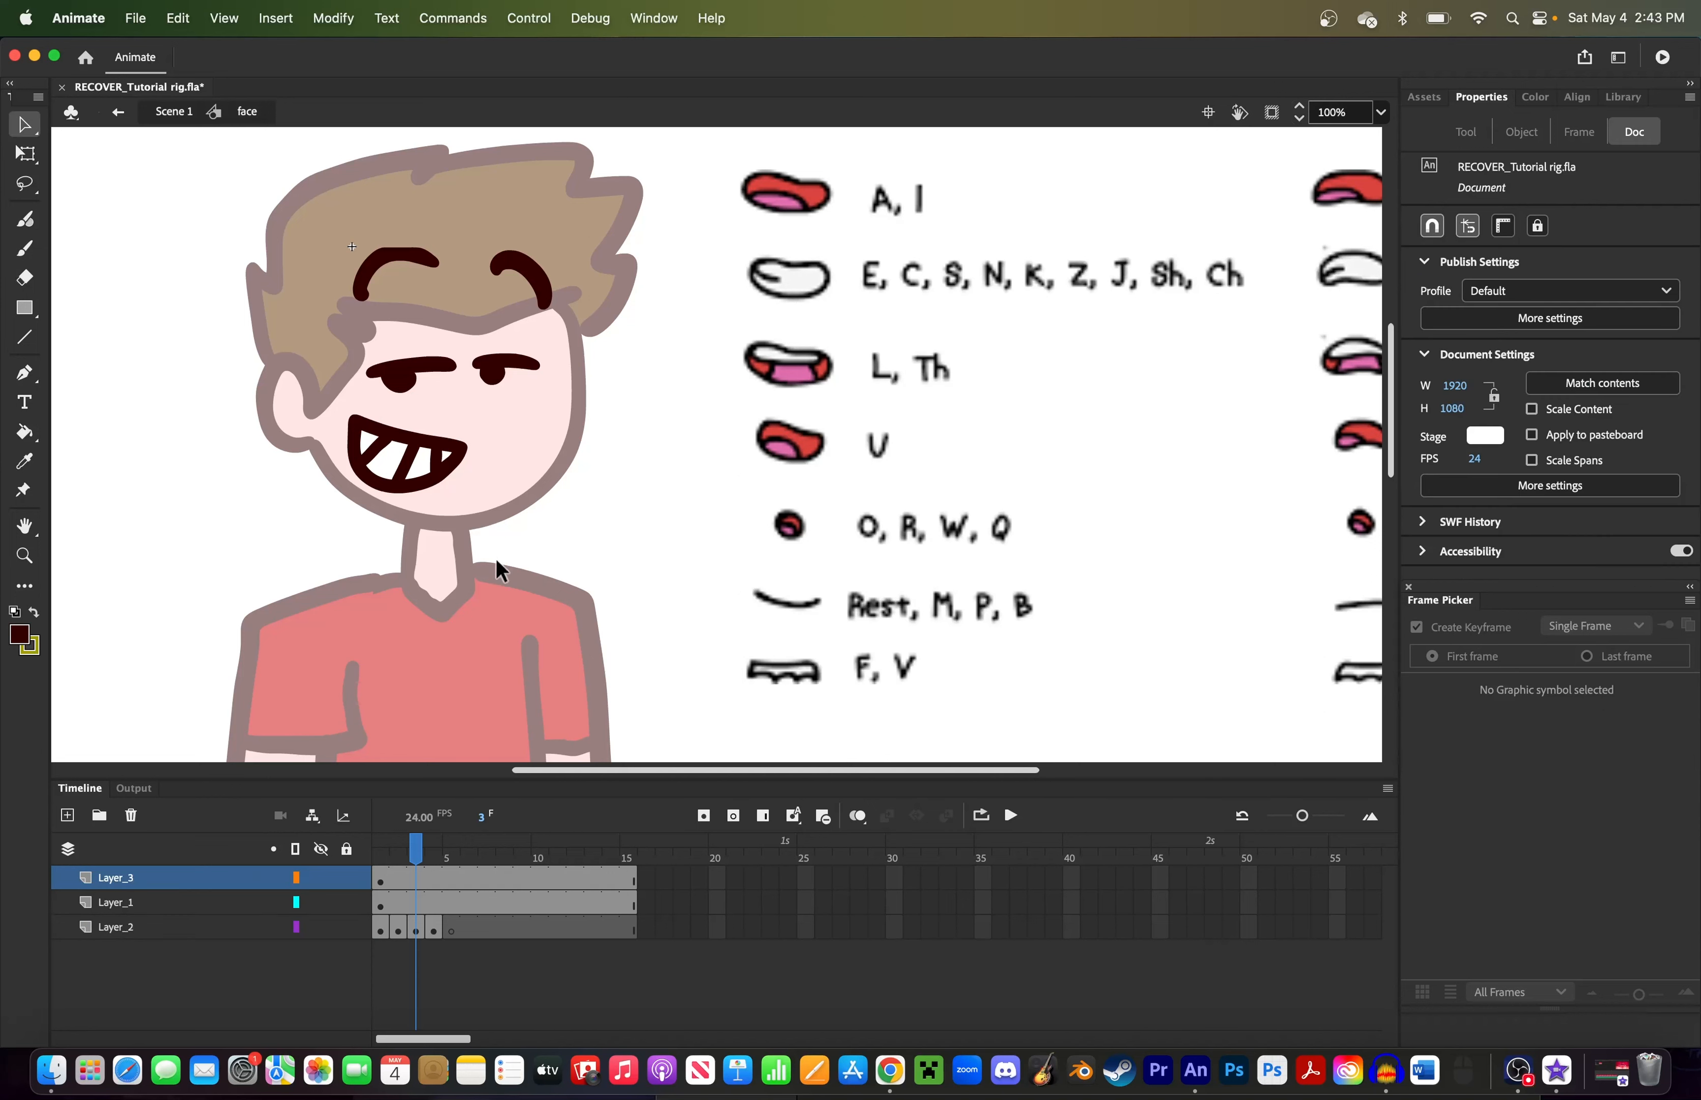
pyautogui.press('.')
pyautogui.press(',')
pyautogui.press('.')
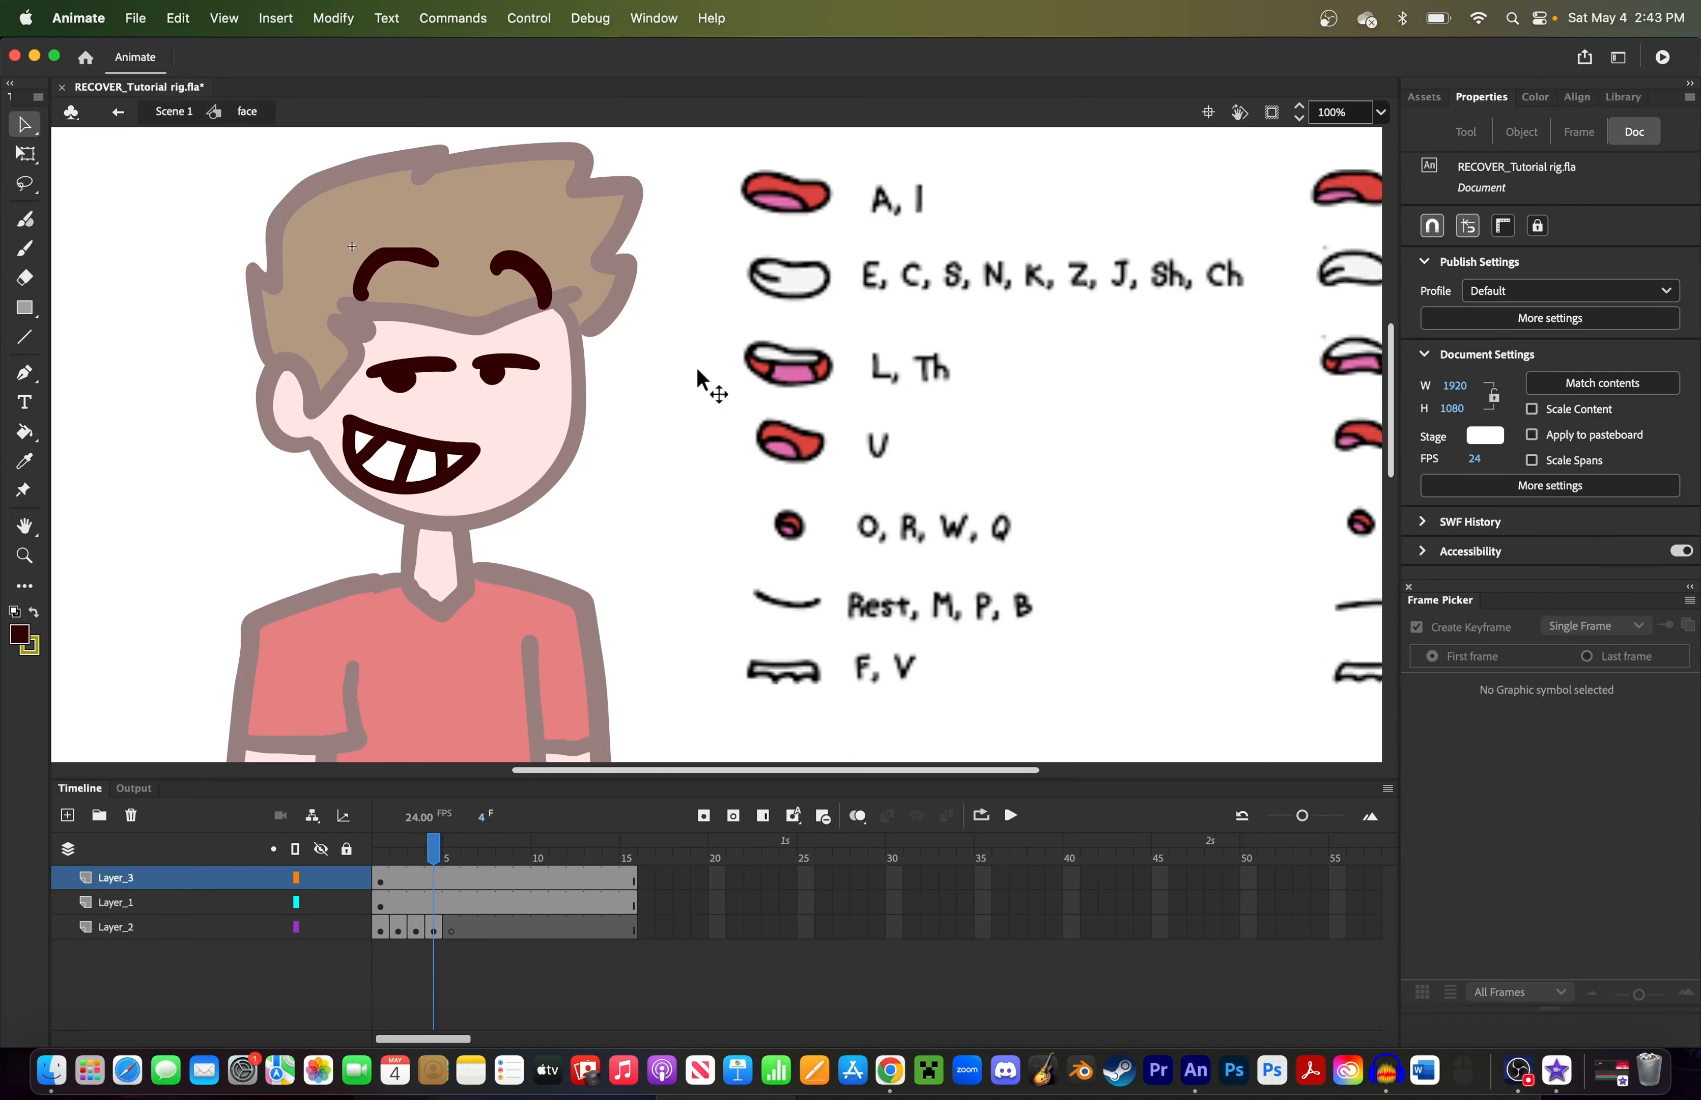
pyautogui.press(',')
pyautogui.press('.')
pyautogui.press(',')
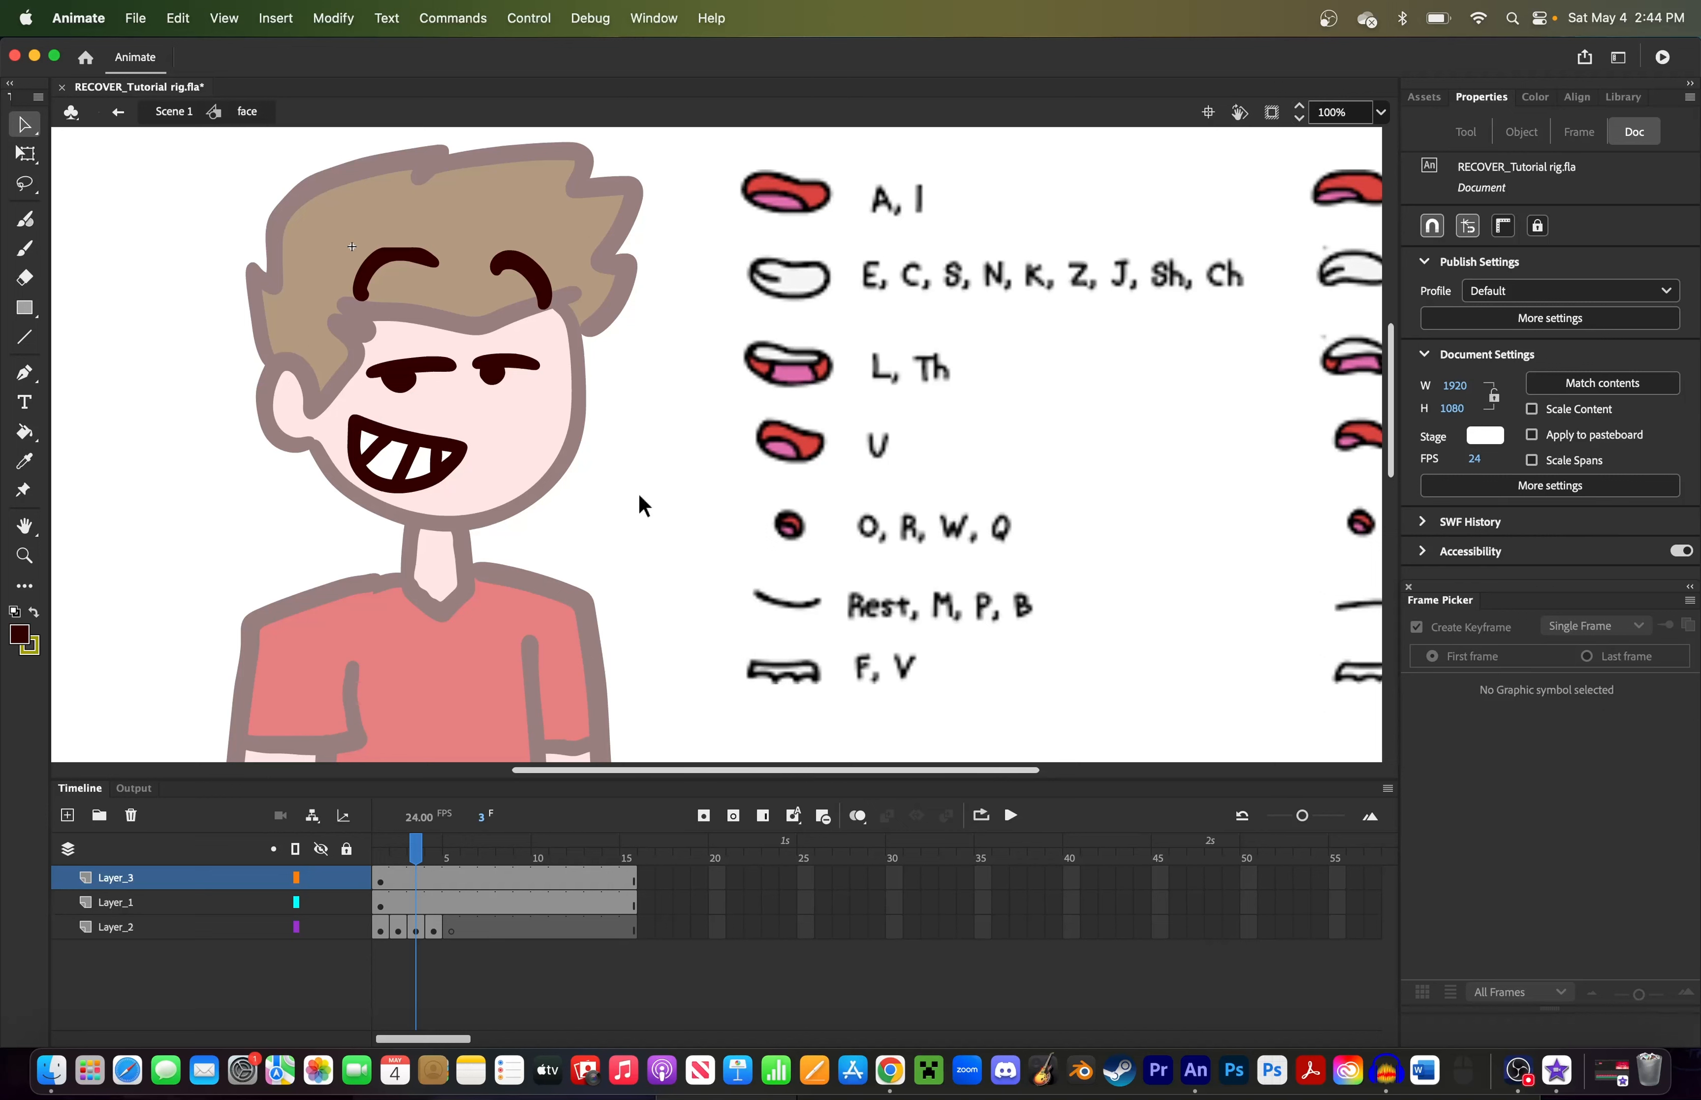
pyautogui.press('.')
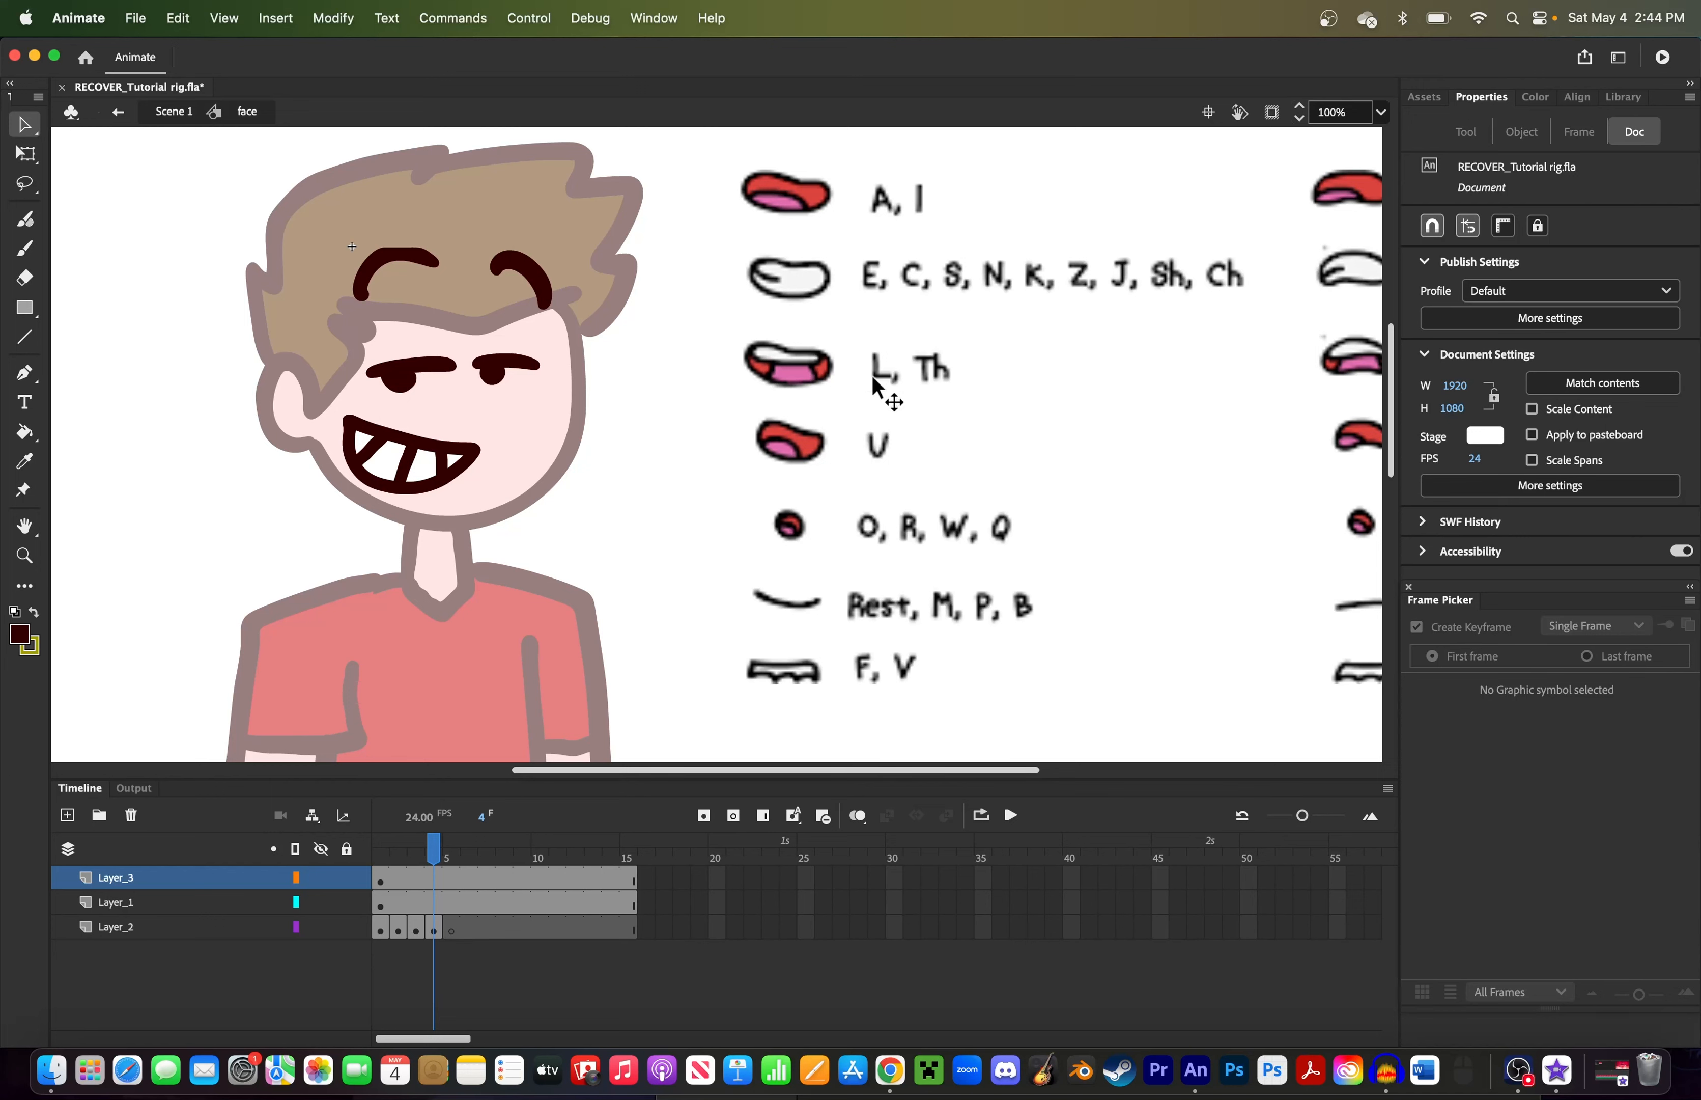
# Step: Draw the missing mouth shapes with the Classic Brush on separate Layer_2 keyframes from frame 5 to 9
pyautogui.press('b')
pyautogui.click(451, 926)
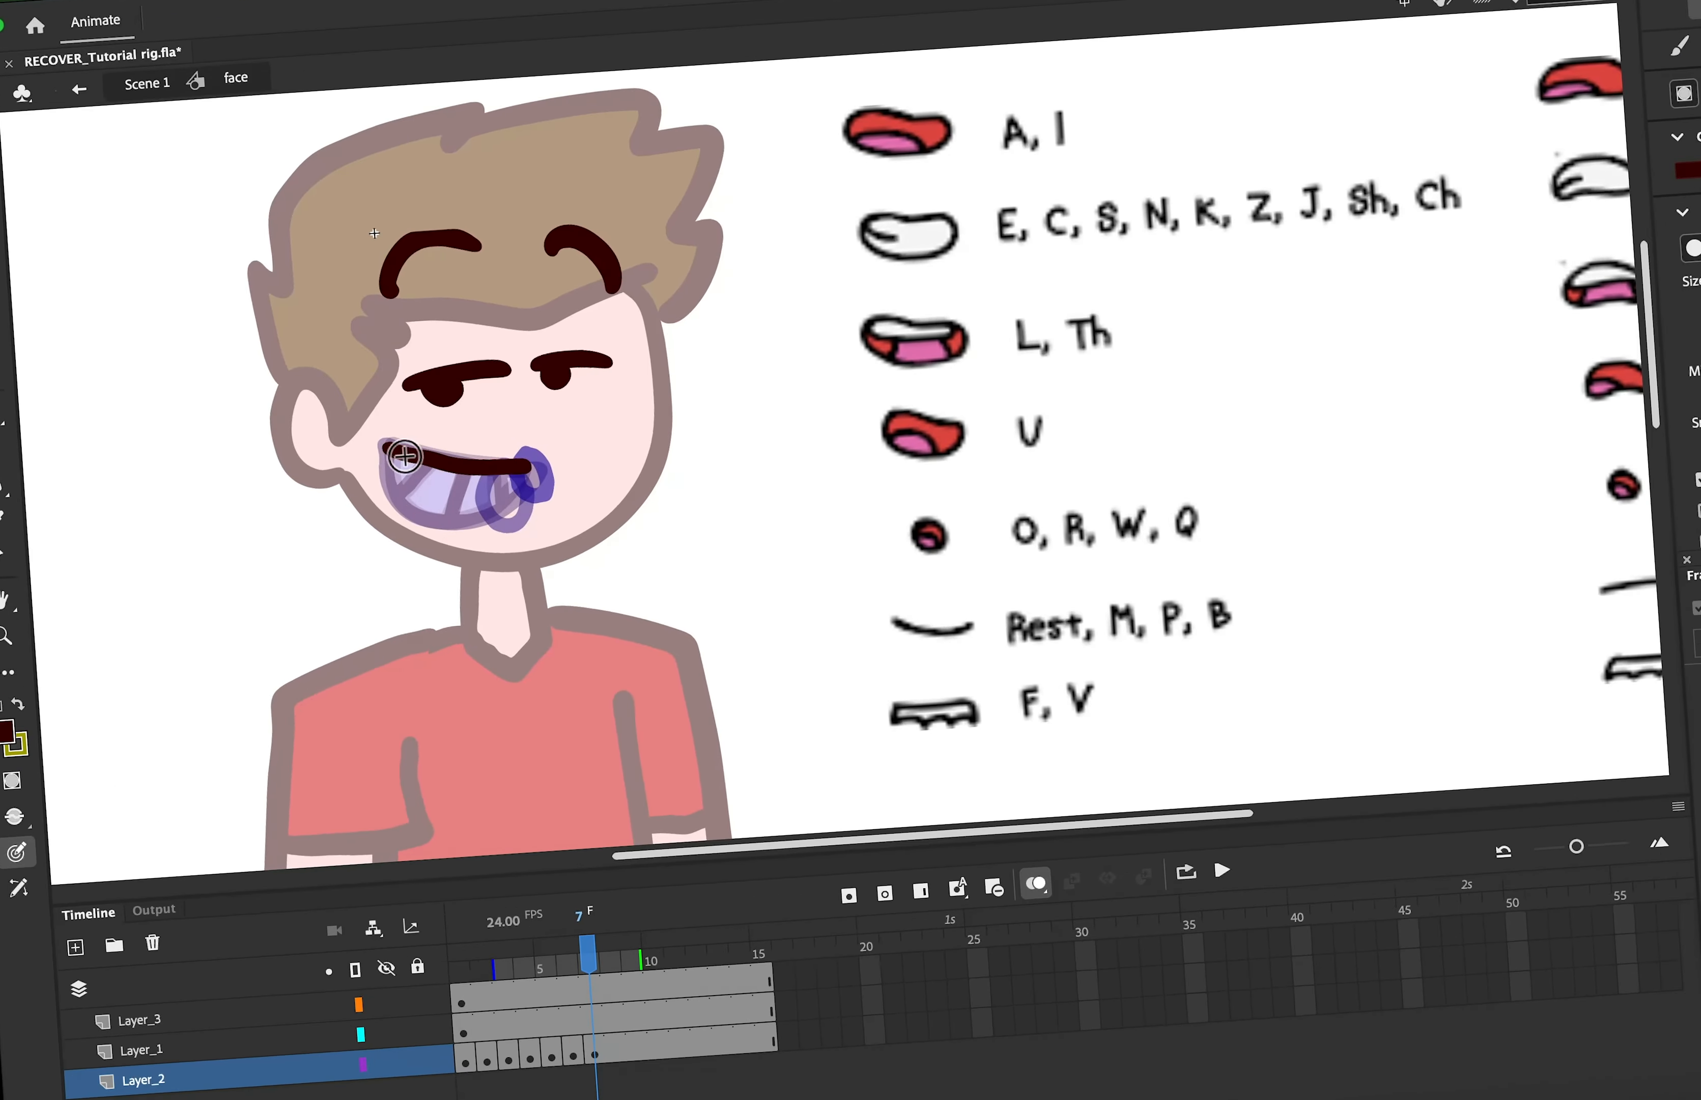
pyautogui.moveTo(393, 452)
pyautogui.mouseDown()
pyautogui.moveTo(522, 472)
pyautogui.moveTo(385, 442)
pyautogui.mouseUp()
pyautogui.press('F7')
pyautogui.moveTo(390, 447)
pyautogui.mouseDown()
pyautogui.moveTo(430, 510)
pyautogui.moveTo(473, 500)
pyautogui.mouseUp()
pyautogui.moveTo(464, 480); pyautogui.dragTo(511, 499)
pyautogui.moveTo(504, 478); pyautogui.dragTo(545, 487)
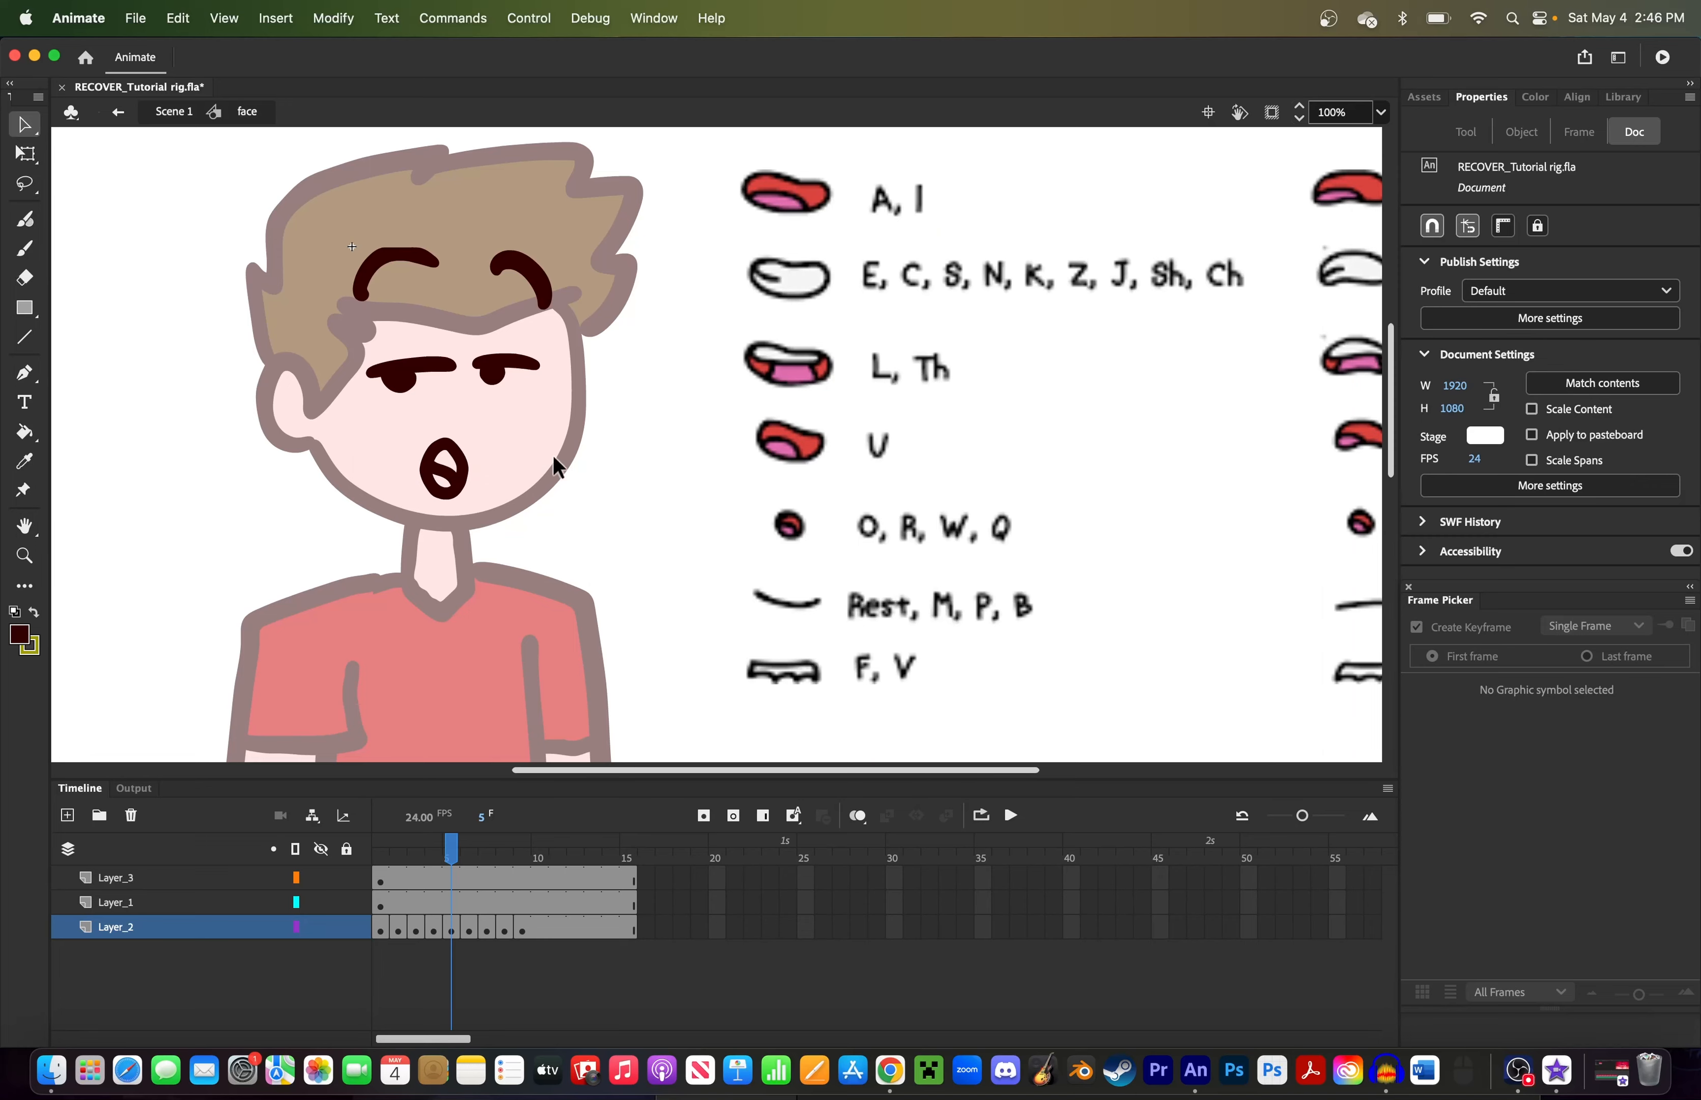
# Step: Examine the new mouth shapes on frames 5 to 10 of Layer_2 against the chart
pyautogui.press('.')
pyautogui.press('.')
pyautogui.press('.')
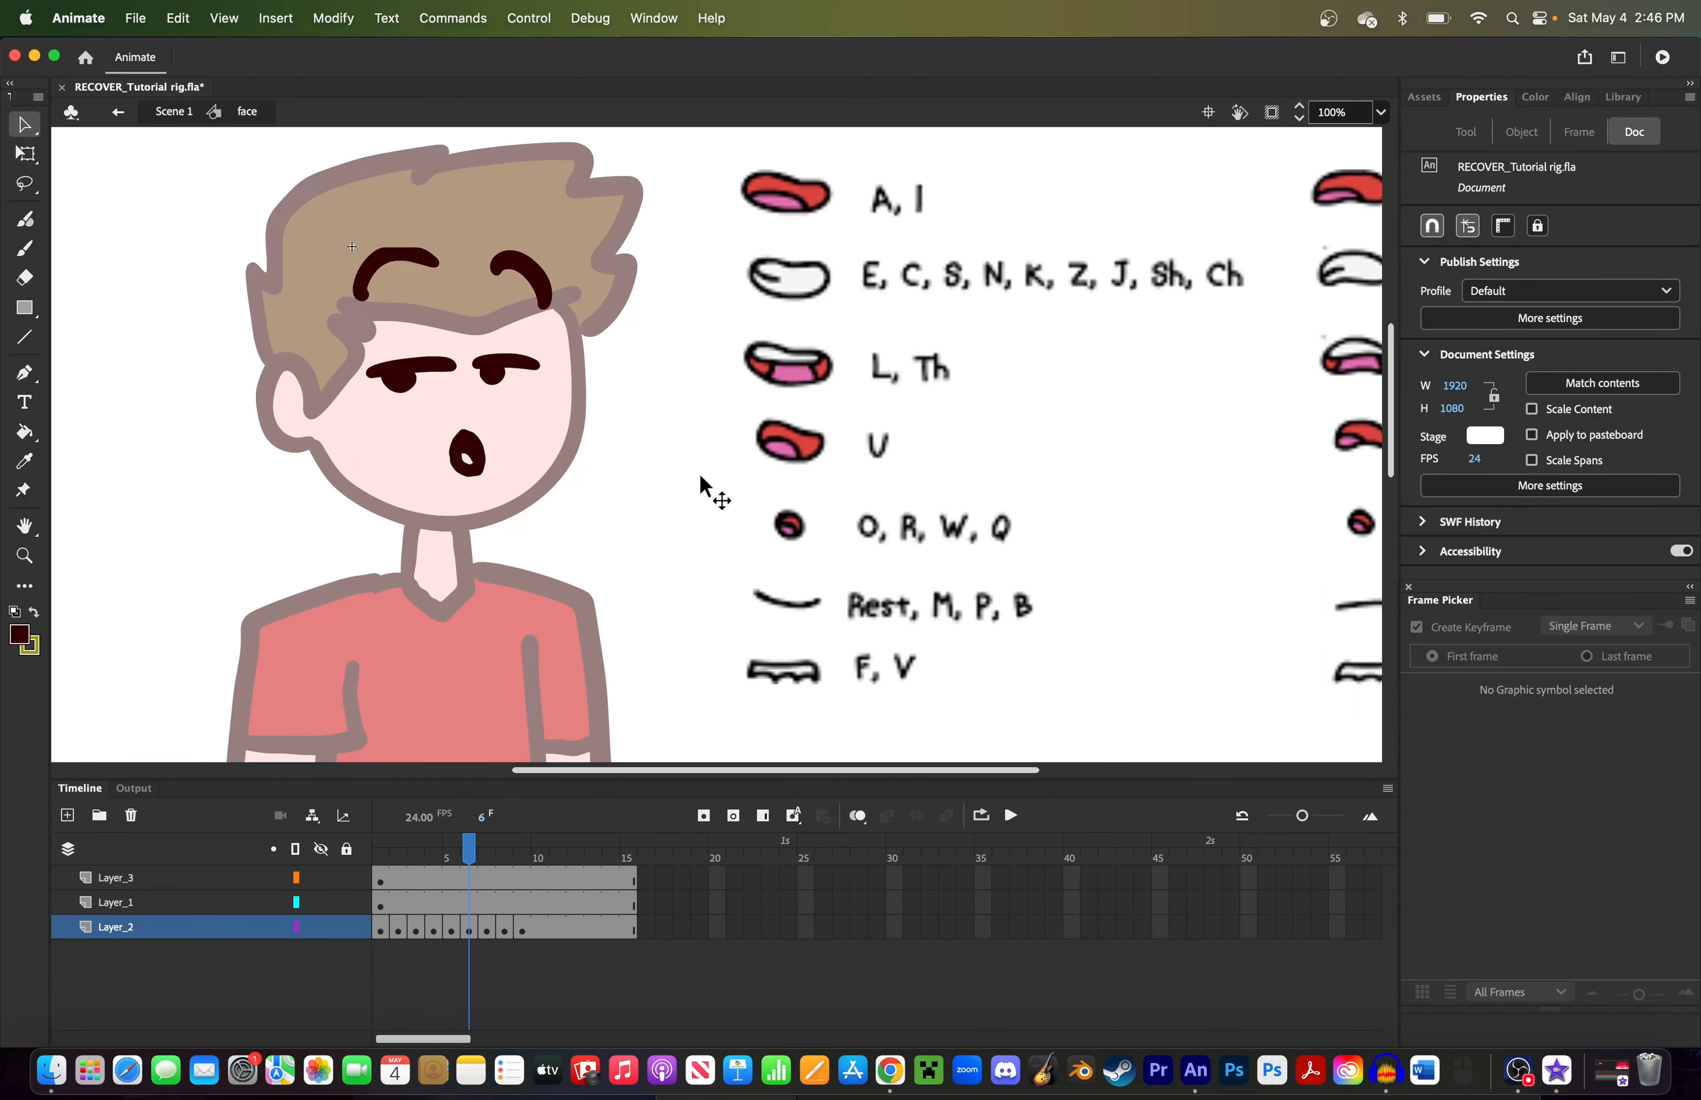
pyautogui.press(',')
pyautogui.press('.')
pyautogui.press(',')
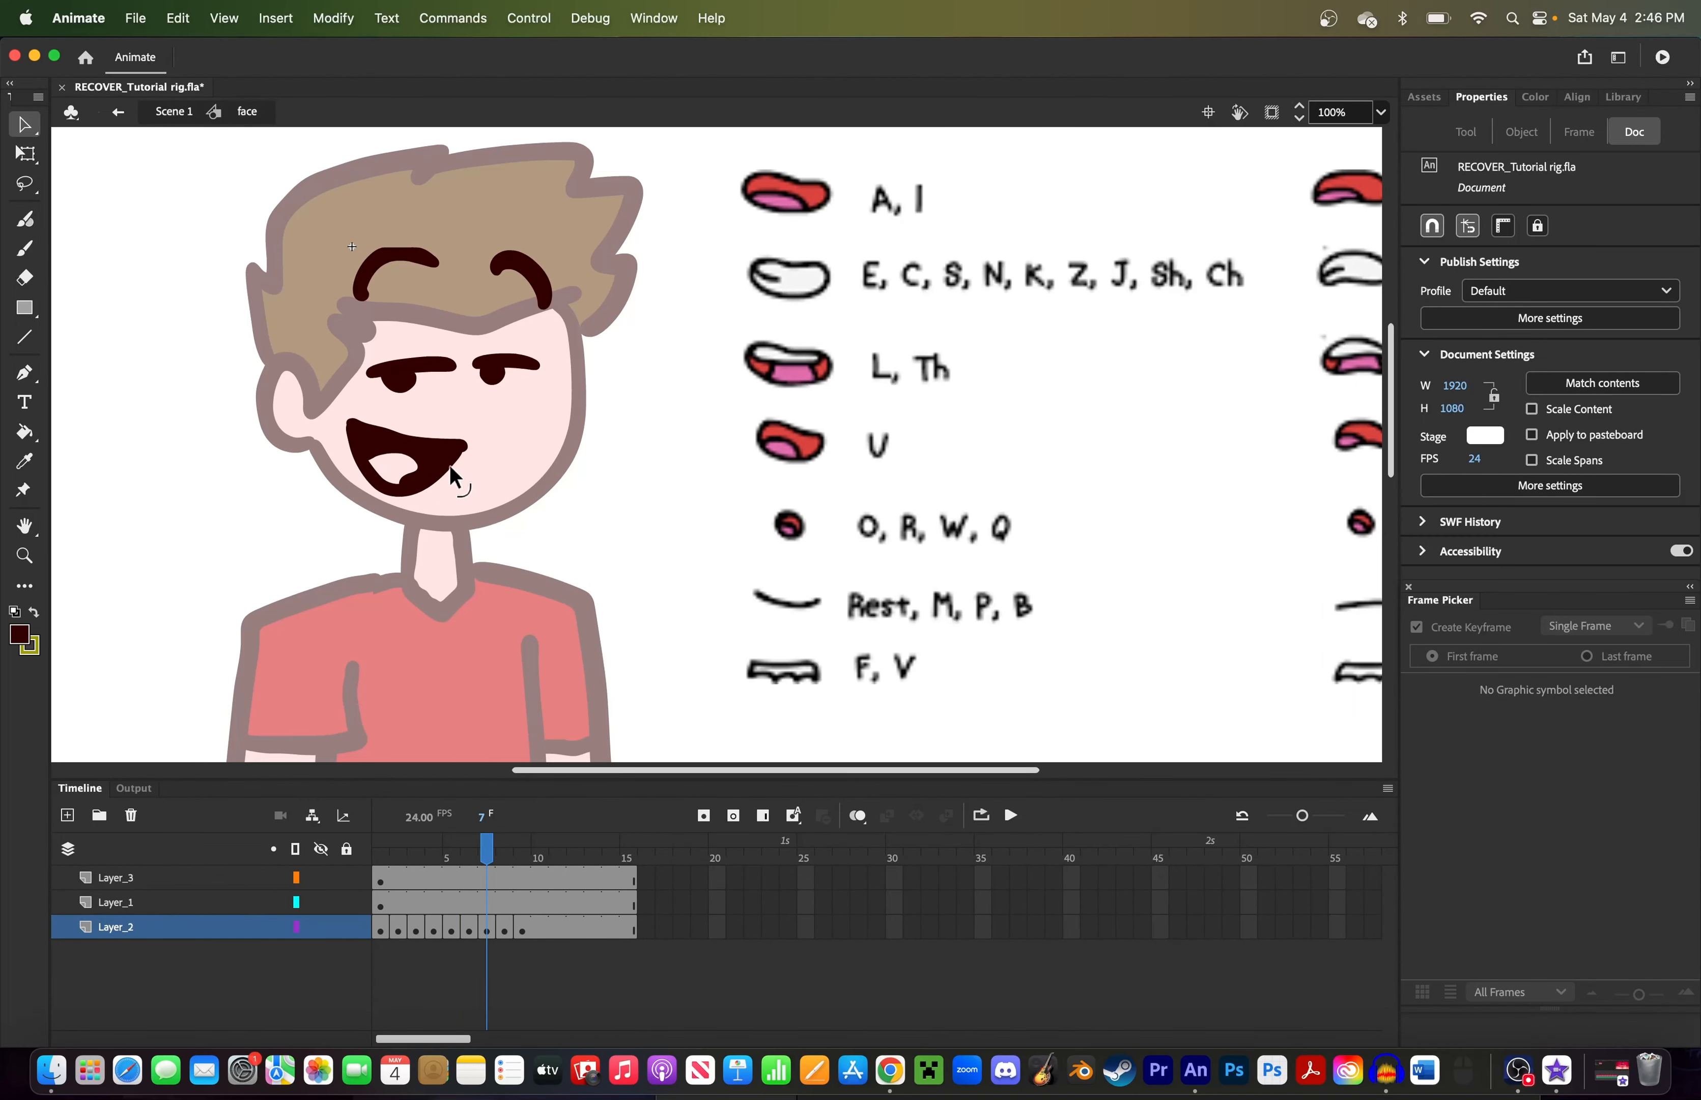
pyautogui.press(',')
pyautogui.press(',')
pyautogui.press('.')
pyautogui.press('.')
pyautogui.press('.')
pyautogui.press('.')
pyautogui.press('.')
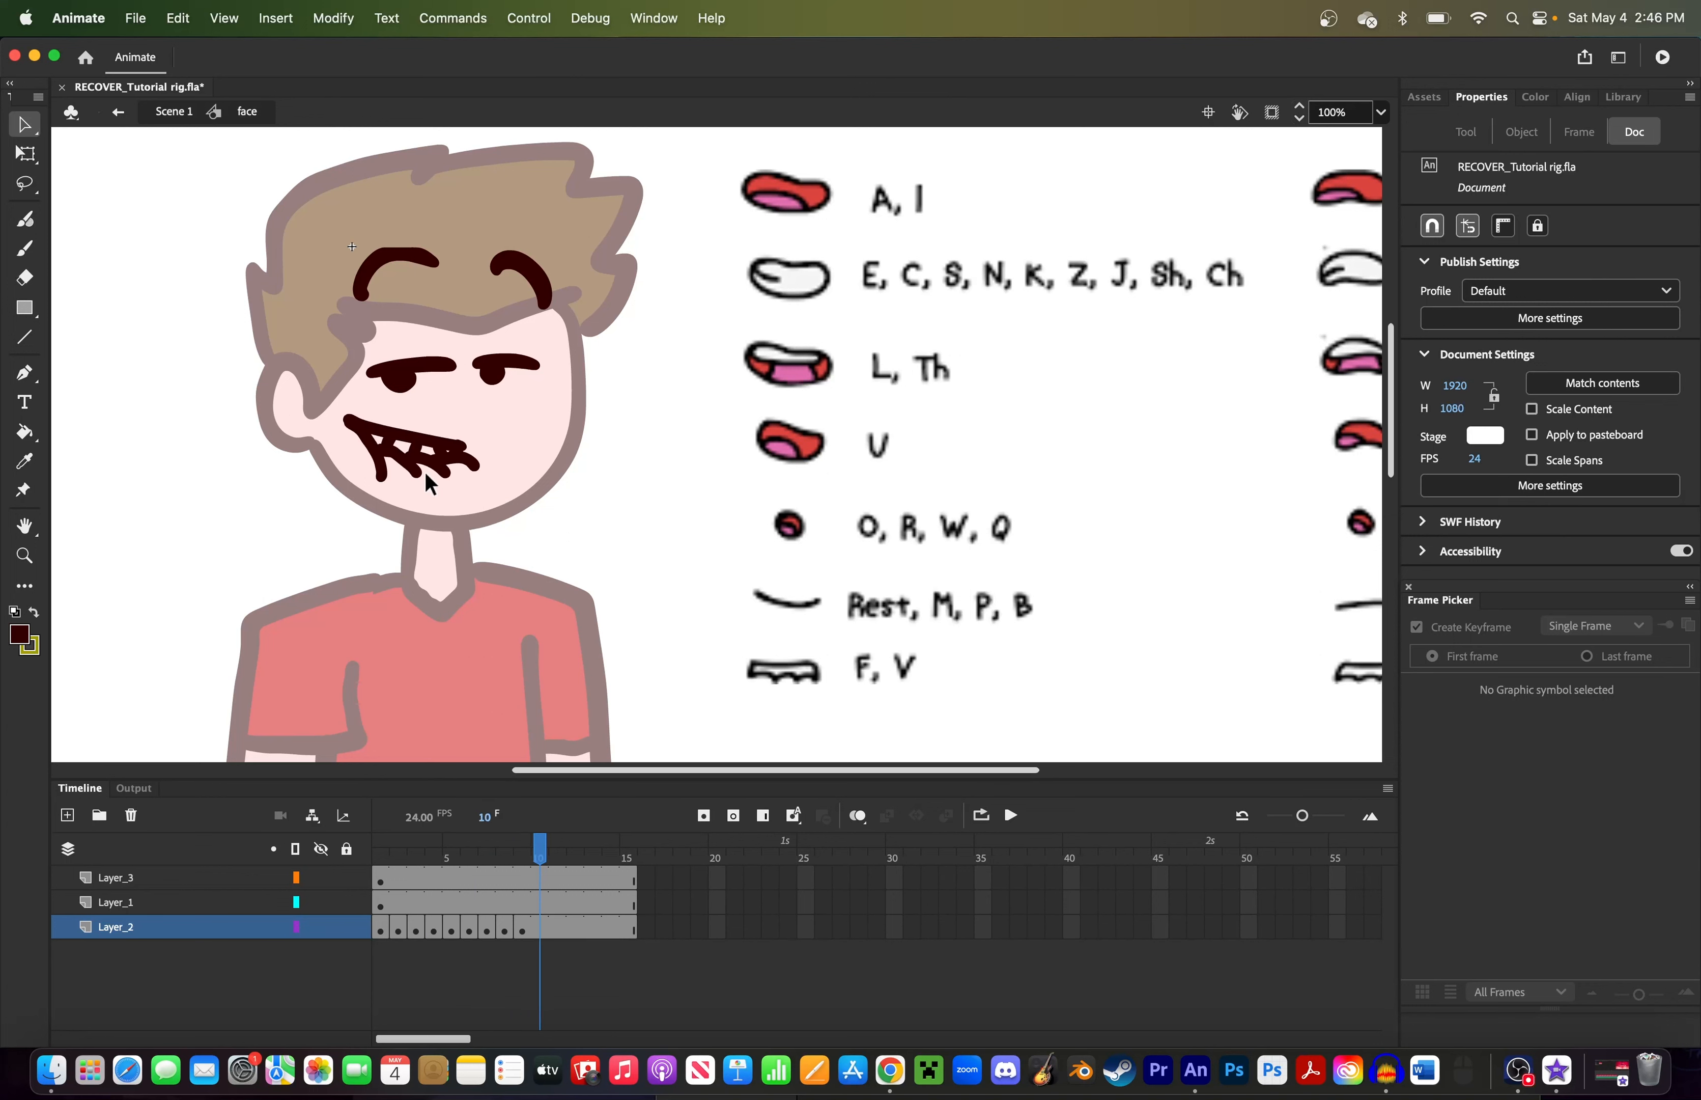
pyautogui.press(',')
pyautogui.press(',')
pyautogui.press(',')
pyautogui.press(',')
pyautogui.press(',')
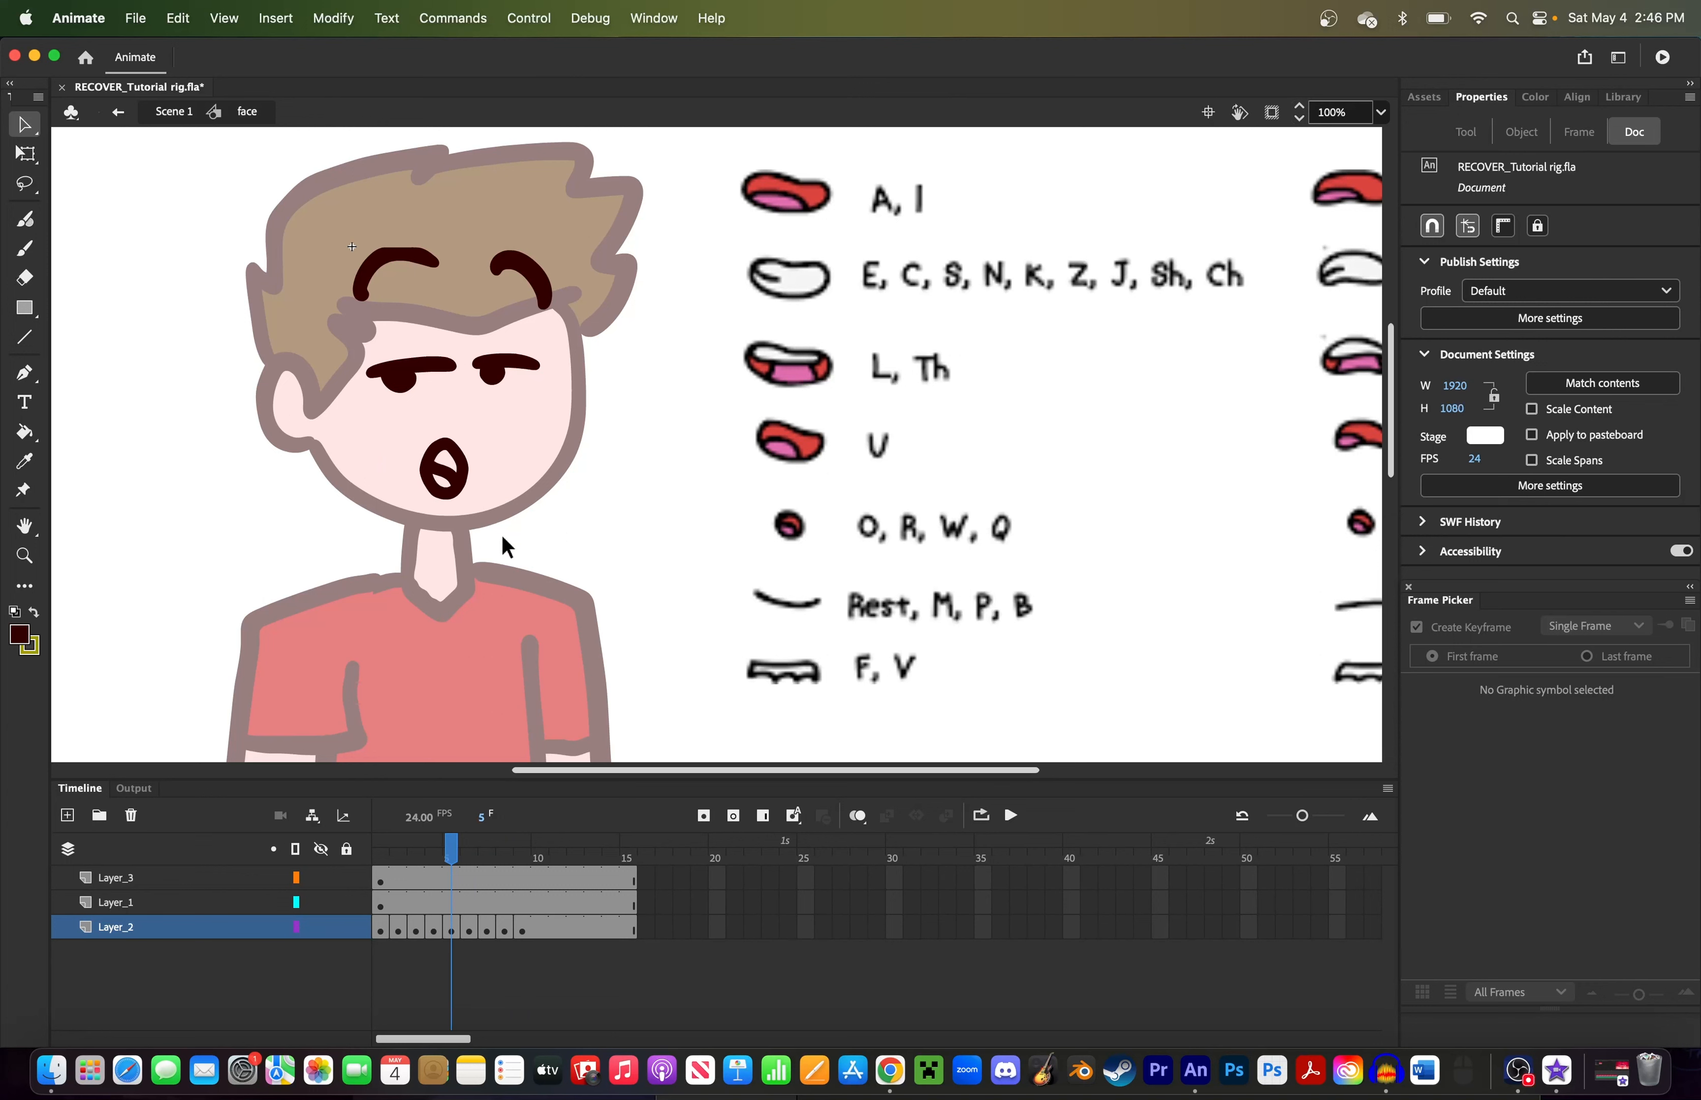
# Step: Sample colours from the existing mouths and fill the insides of the new mouth shapes with the Paint Bucket
pyautogui.press(',')
pyautogui.press('i')
pyautogui.click(415, 438)
pyautogui.press('.')
pyautogui.press('.')
pyautogui.press('.')
pyautogui.press('.')
pyautogui.press('.')
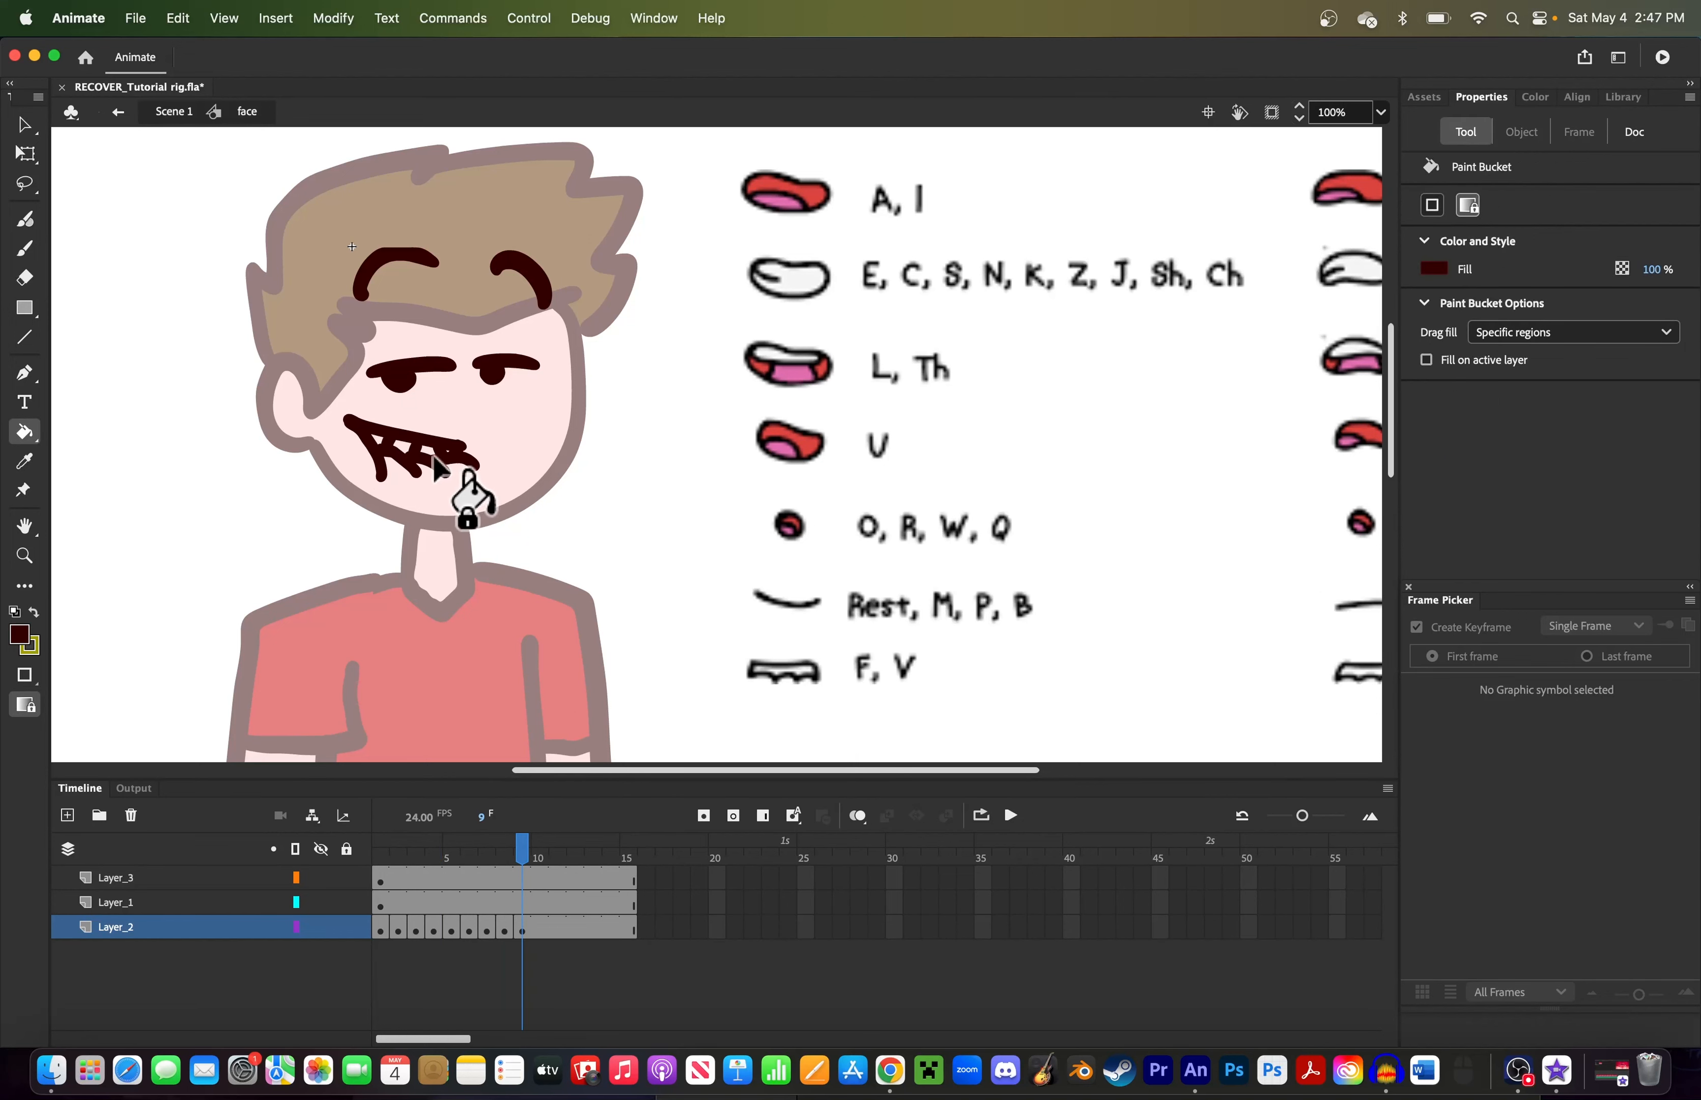
pyautogui.press('.')
pyautogui.press(',')
pyautogui.press(',')
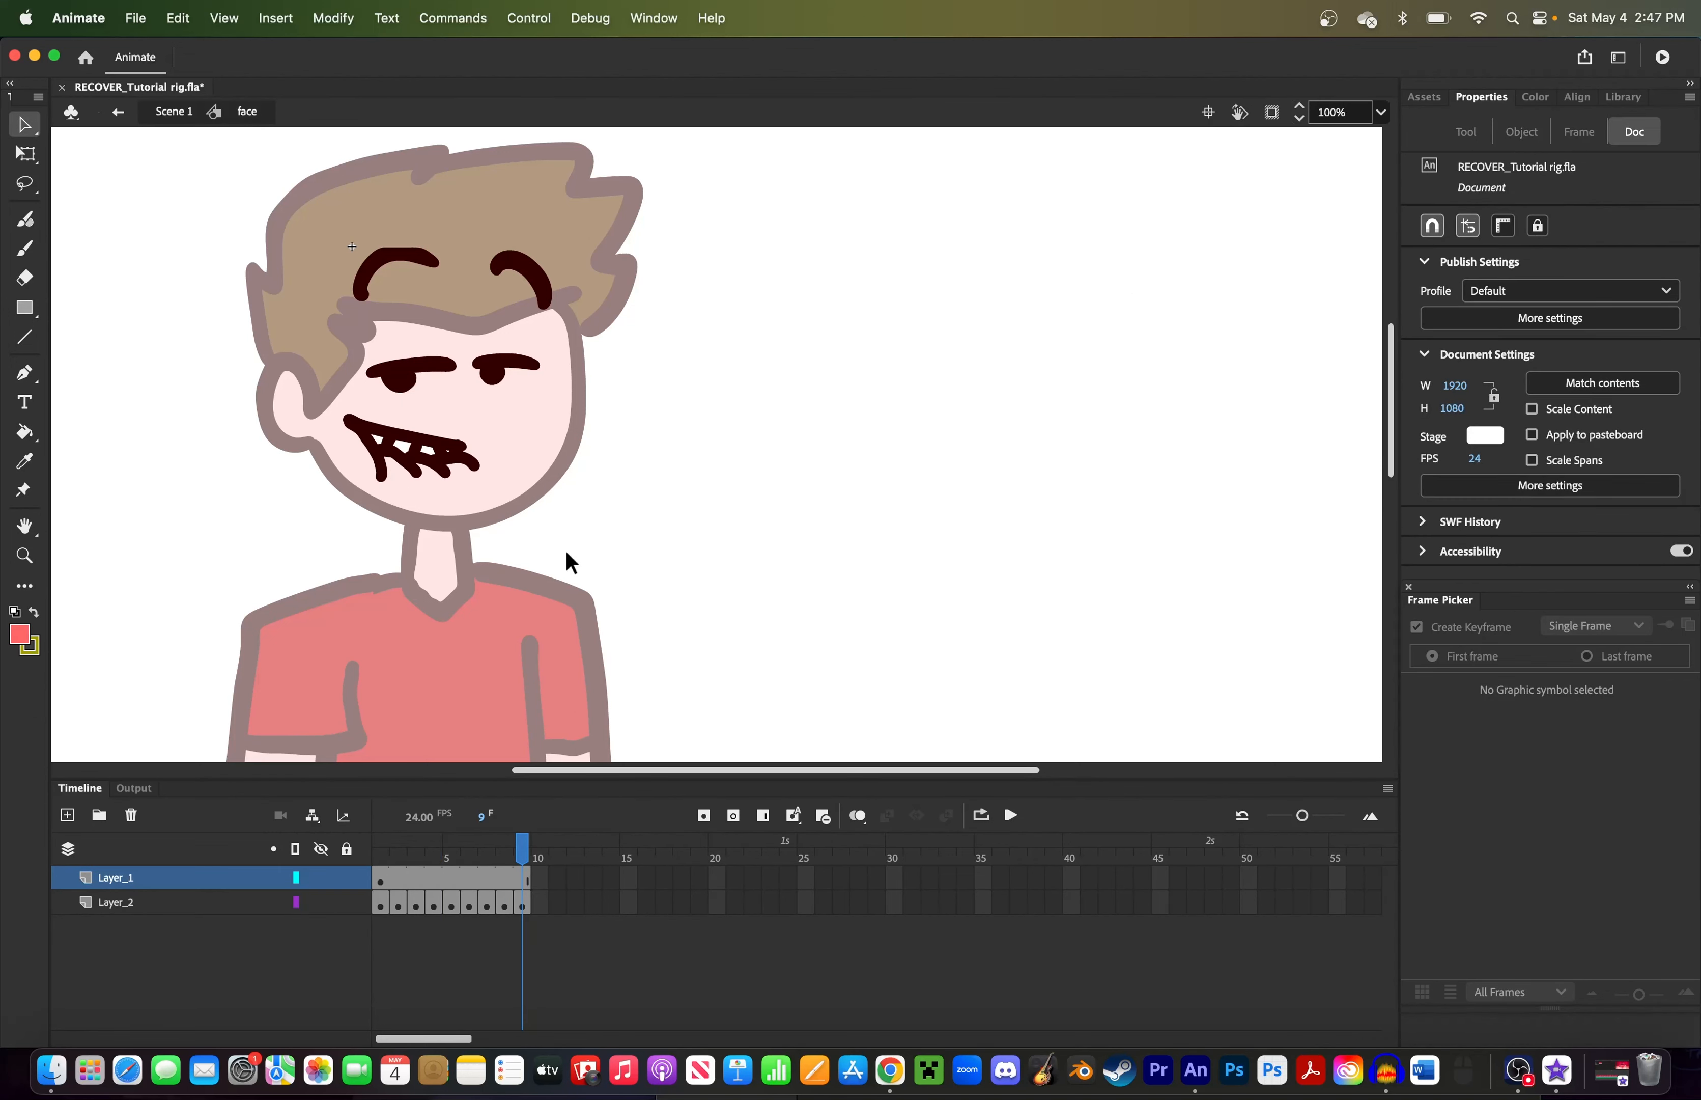
# Step: Return to Scene 1 and enlarge the floating Frame Picker to show all nine face frames
pyautogui.click(118, 112)
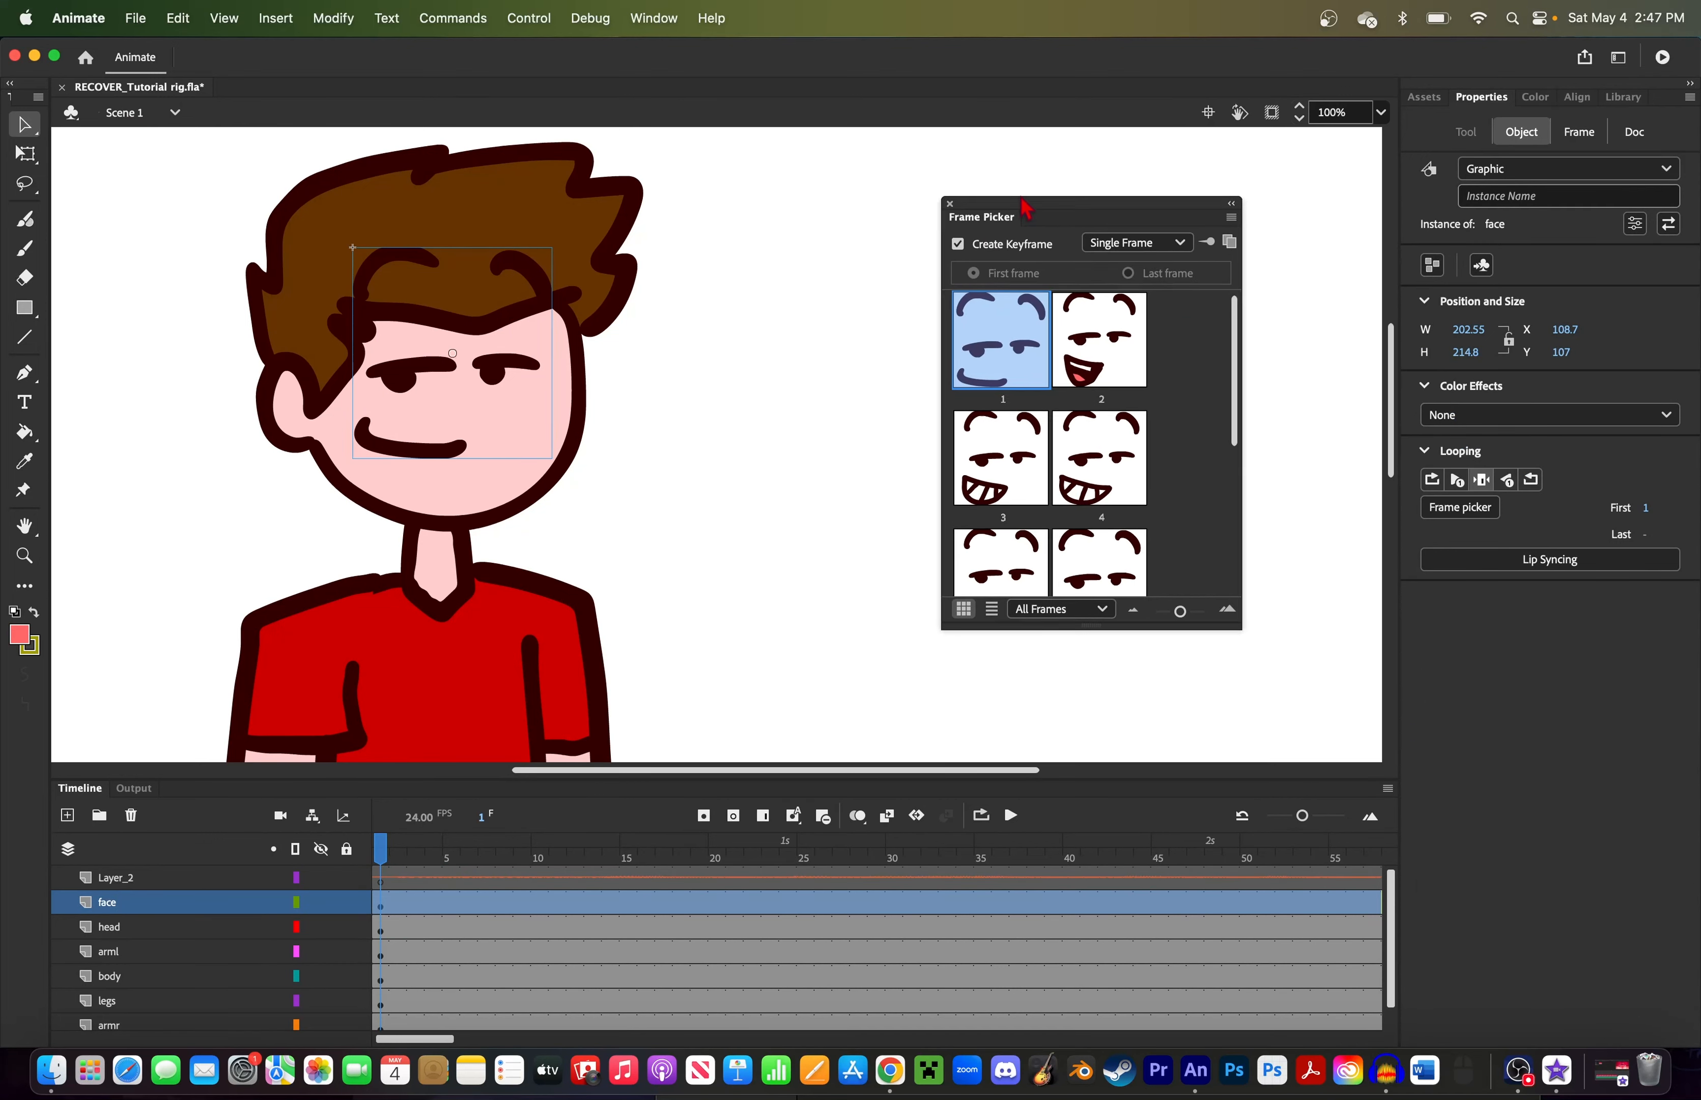
pyautogui.moveTo(942, 620); pyautogui.dragTo(833, 693)
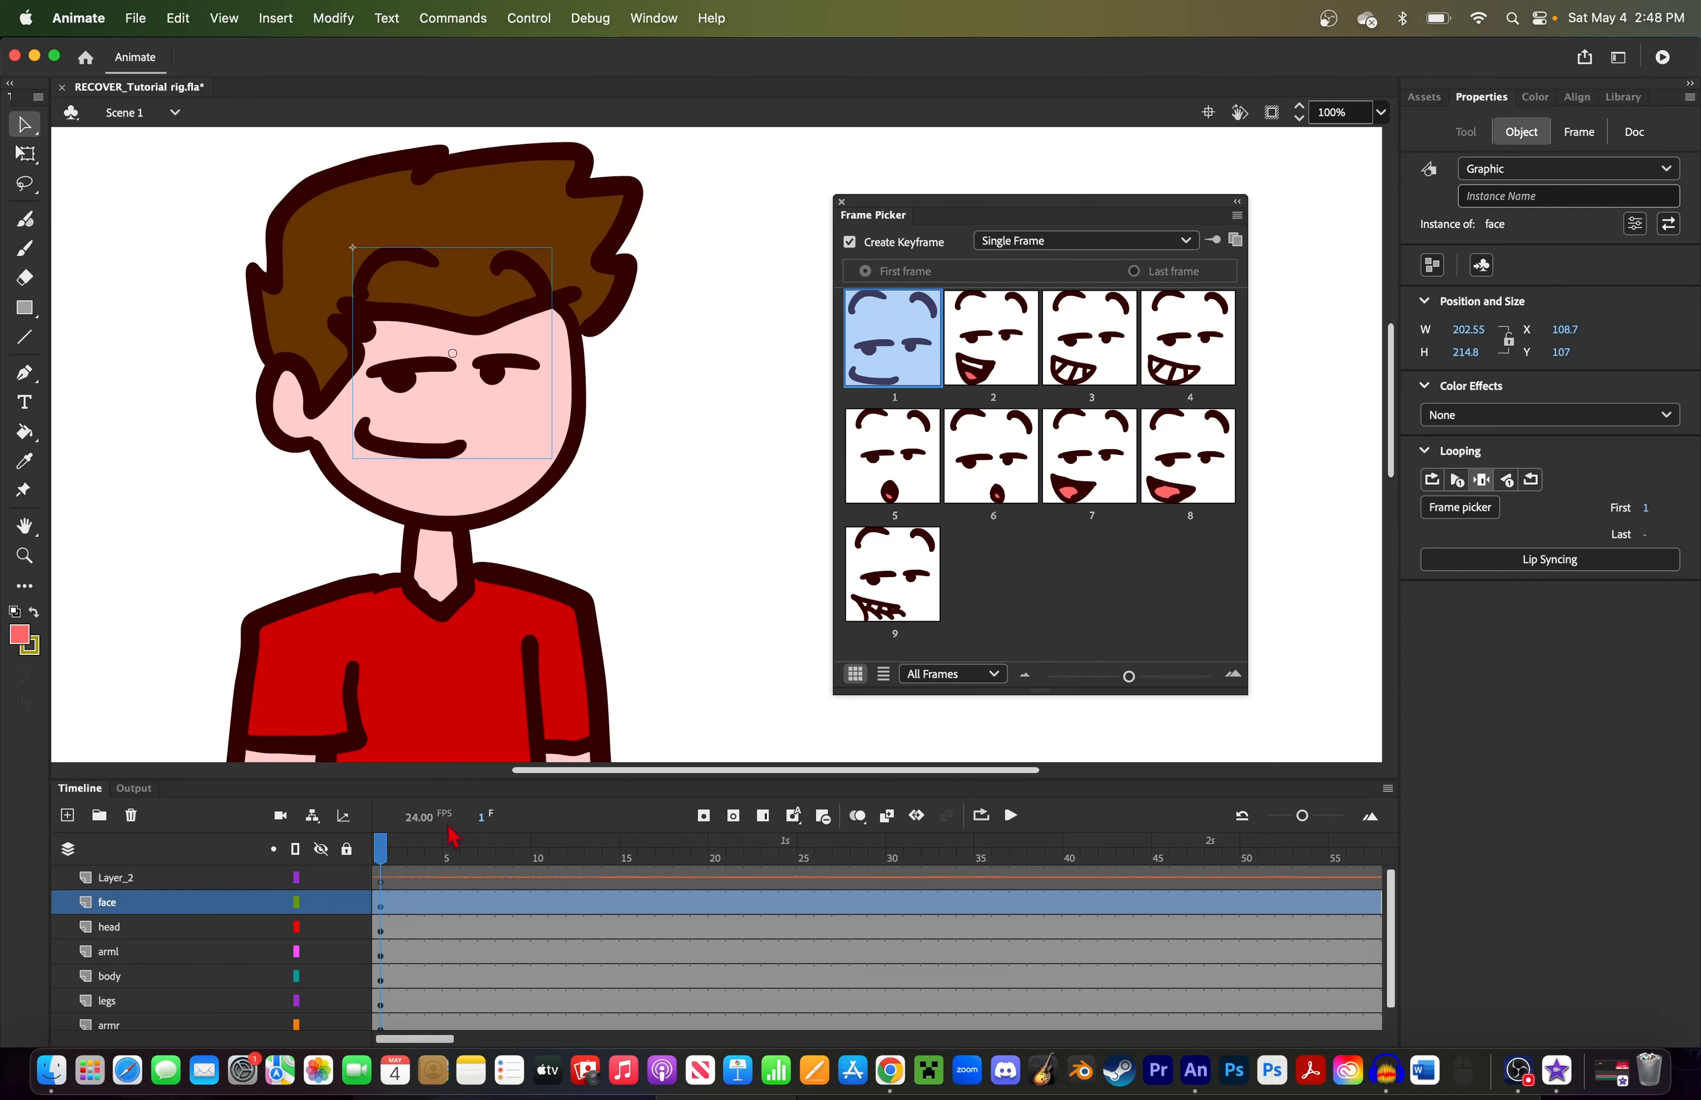
# Step: Play and scrub the opening of the audio to locate where the first spoken sound begins
pyautogui.press('.')
pyautogui.moveTo(499, 862); pyautogui.dragTo(595, 858)
pyautogui.click(541, 902)
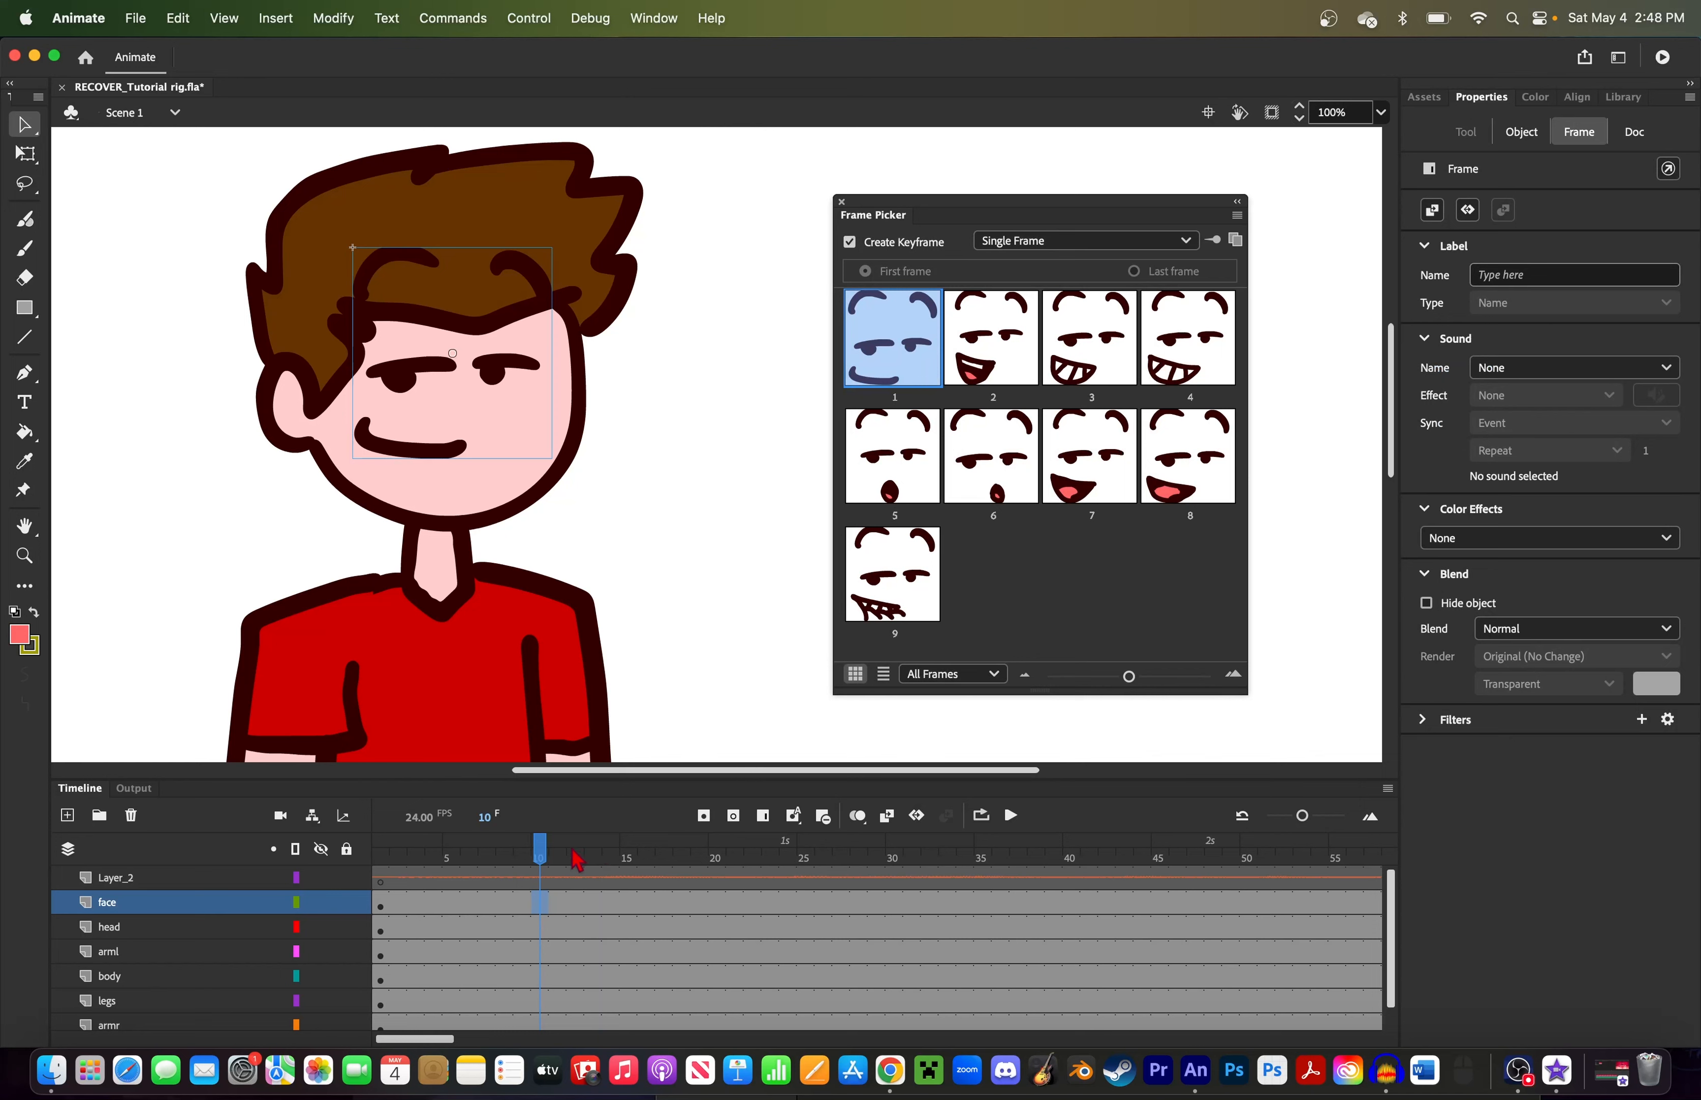
pyautogui.moveTo(539, 863)
pyautogui.mouseDown()
pyautogui.moveTo(594, 865)
pyautogui.moveTo(507, 862)
pyautogui.mouseUp()
pyautogui.press('Return')
pyautogui.press('Return')
pyautogui.click(522, 858)
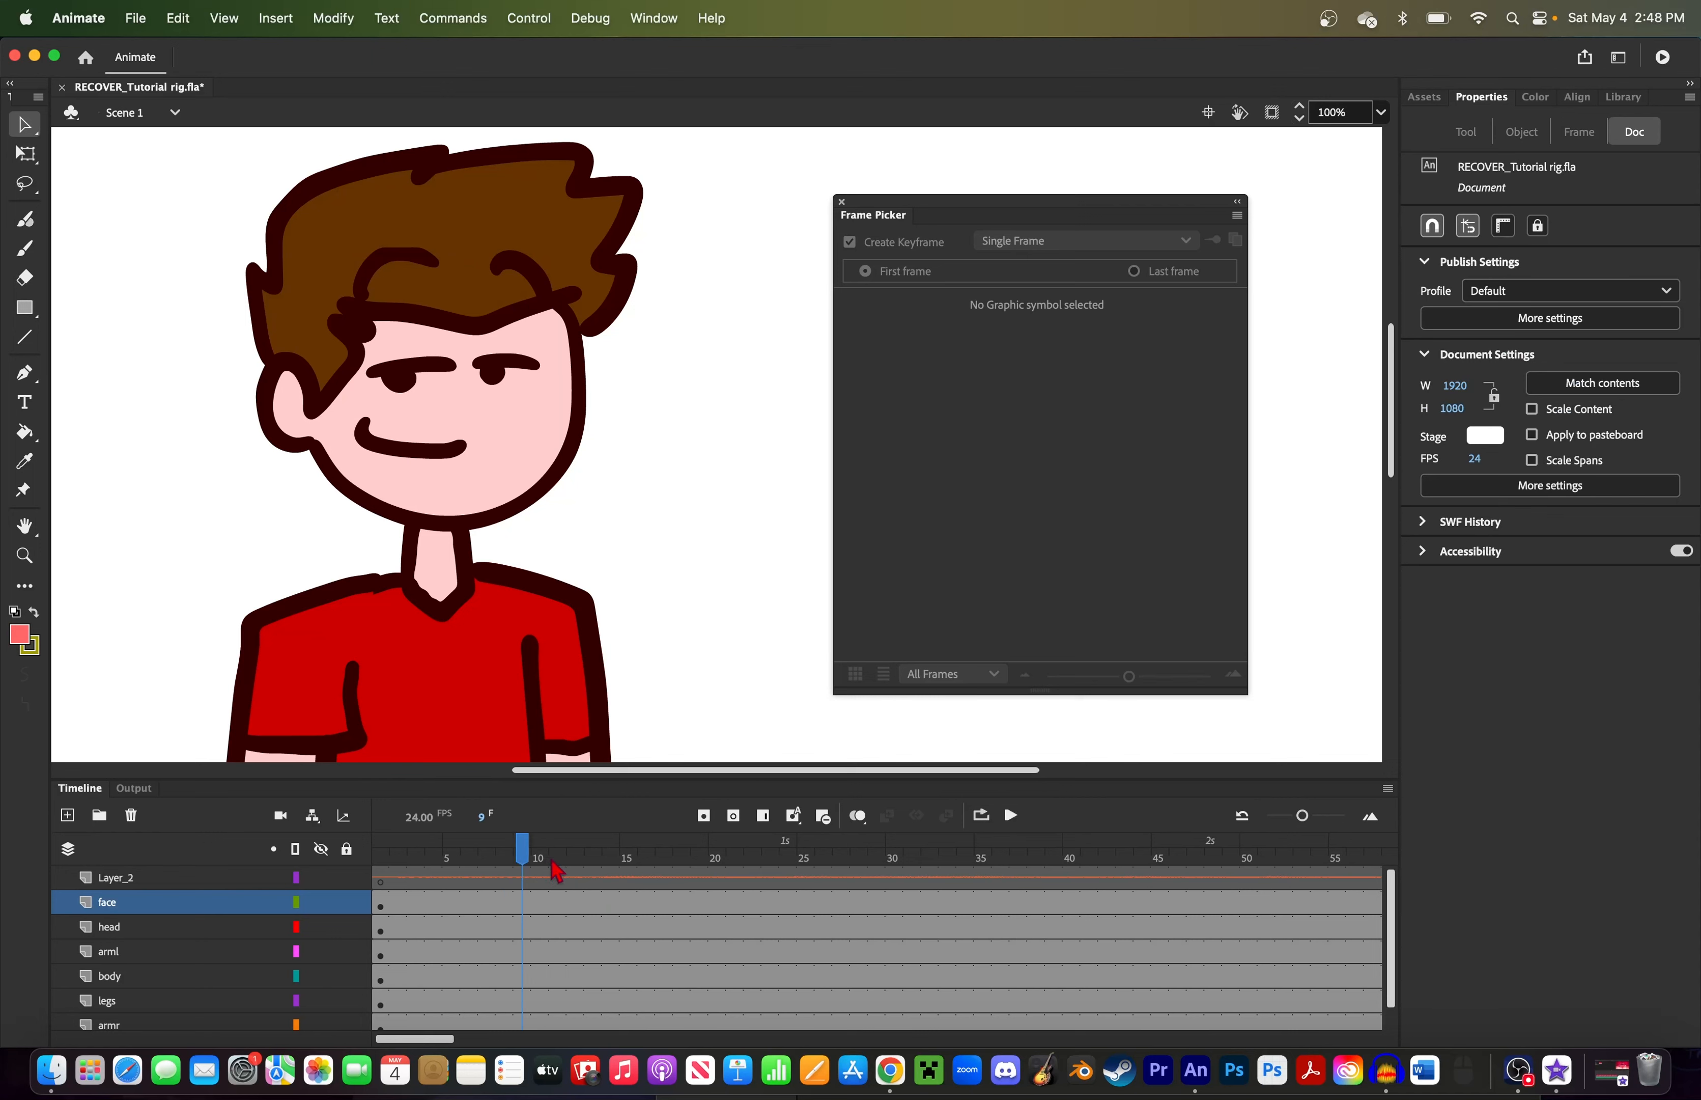
pyautogui.click(537, 900)
pyautogui.moveTo(542, 860); pyautogui.dragTo(608, 862)
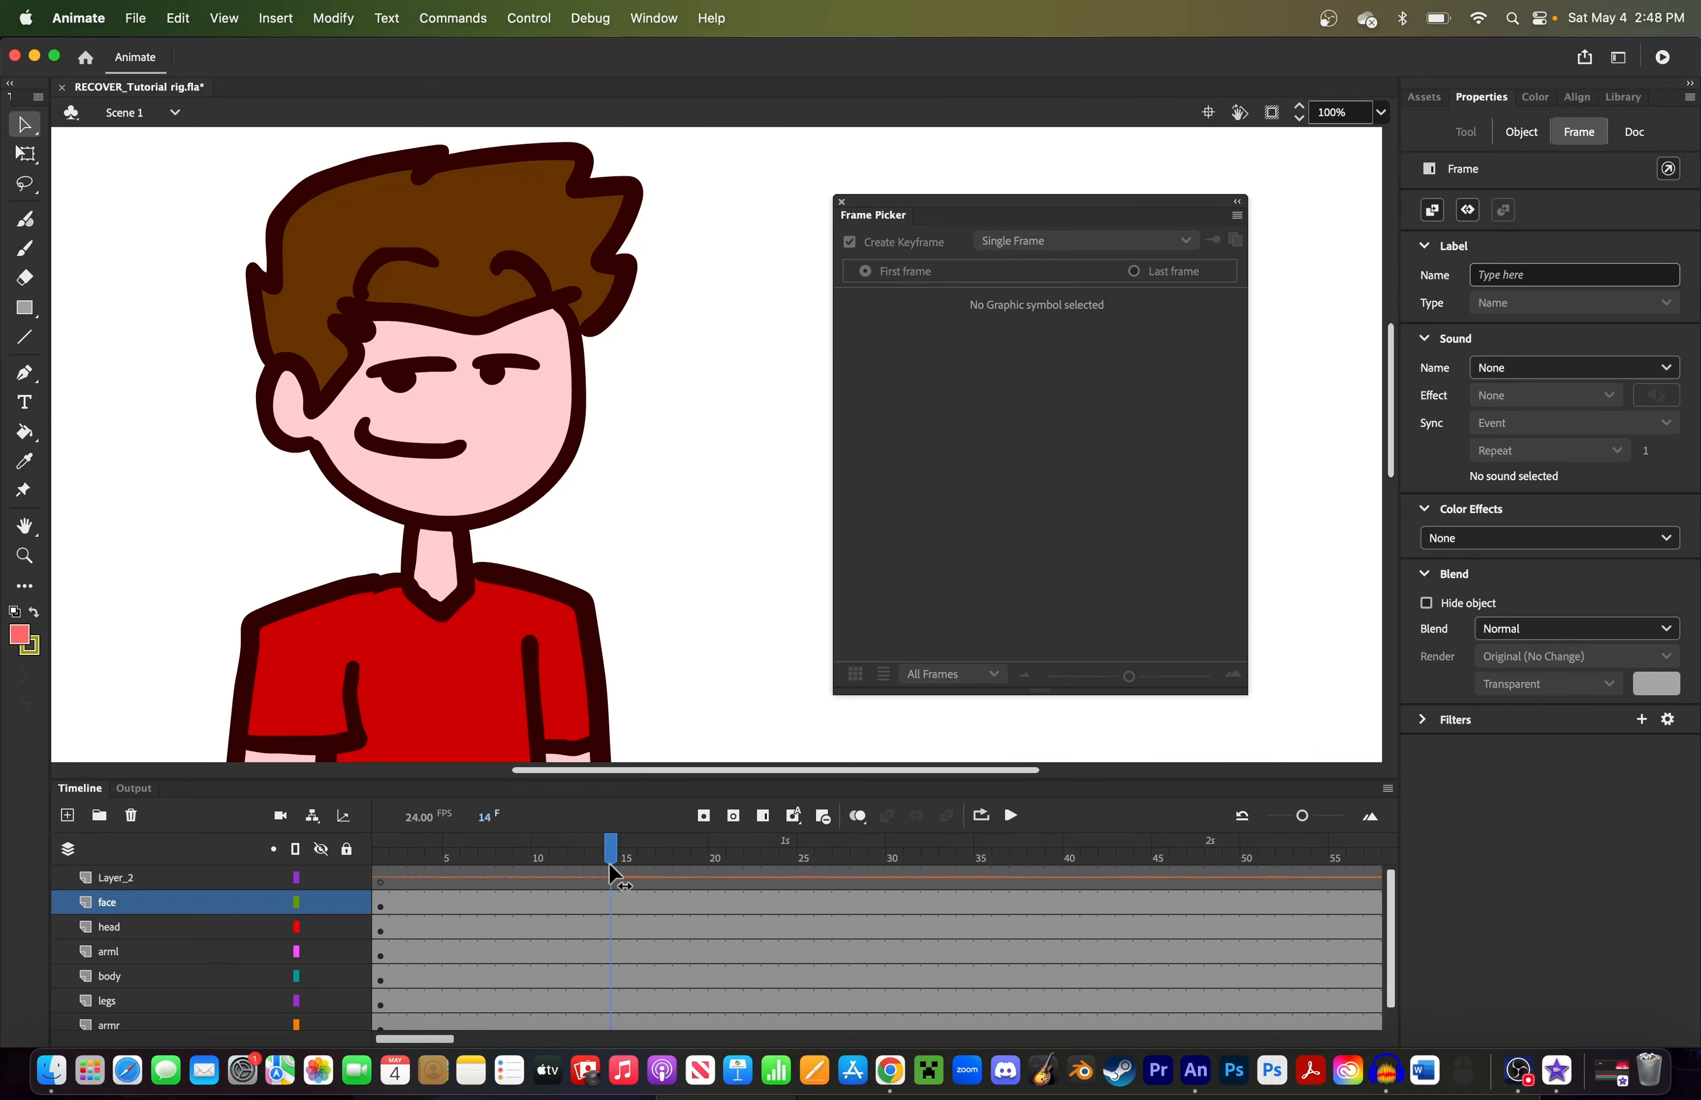
# Step: Assign mouth pose 8 in a new face-layer keyframe and place that keyframe at frame 13
pyautogui.click(612, 902)
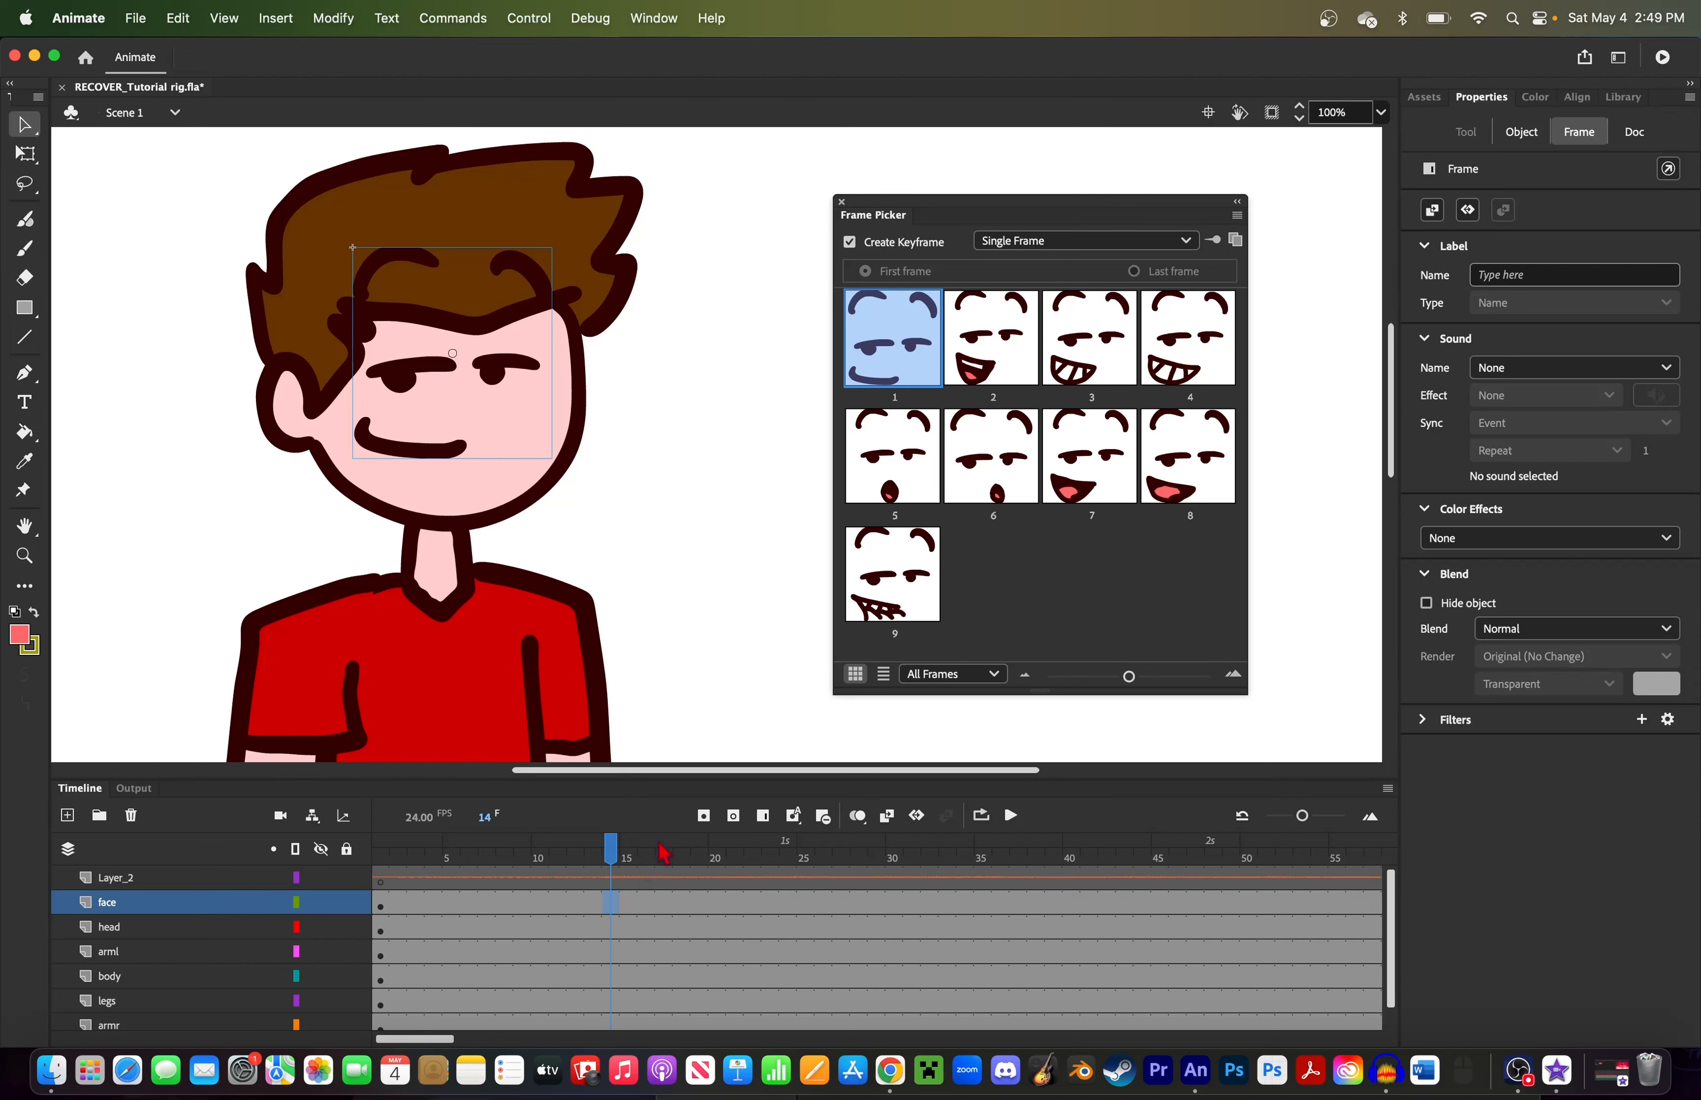
pyautogui.click(1184, 493)
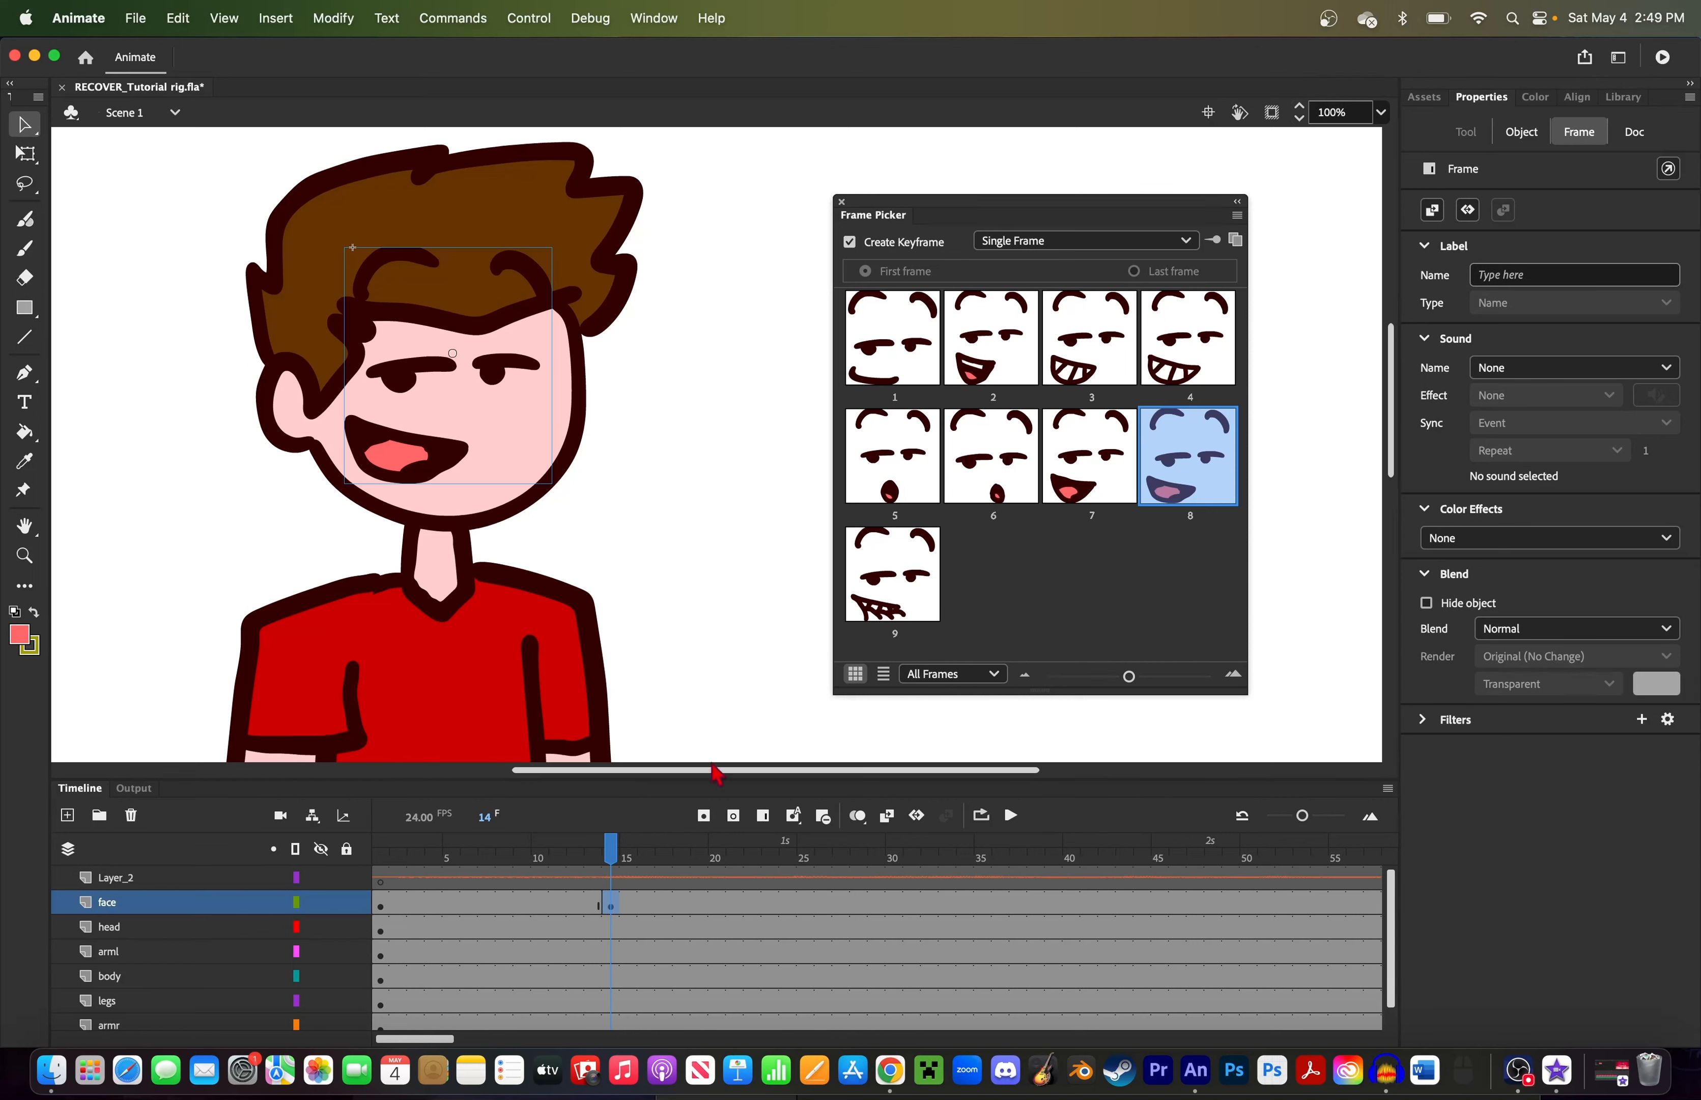
pyautogui.moveTo(612, 907); pyautogui.dragTo(593, 904)
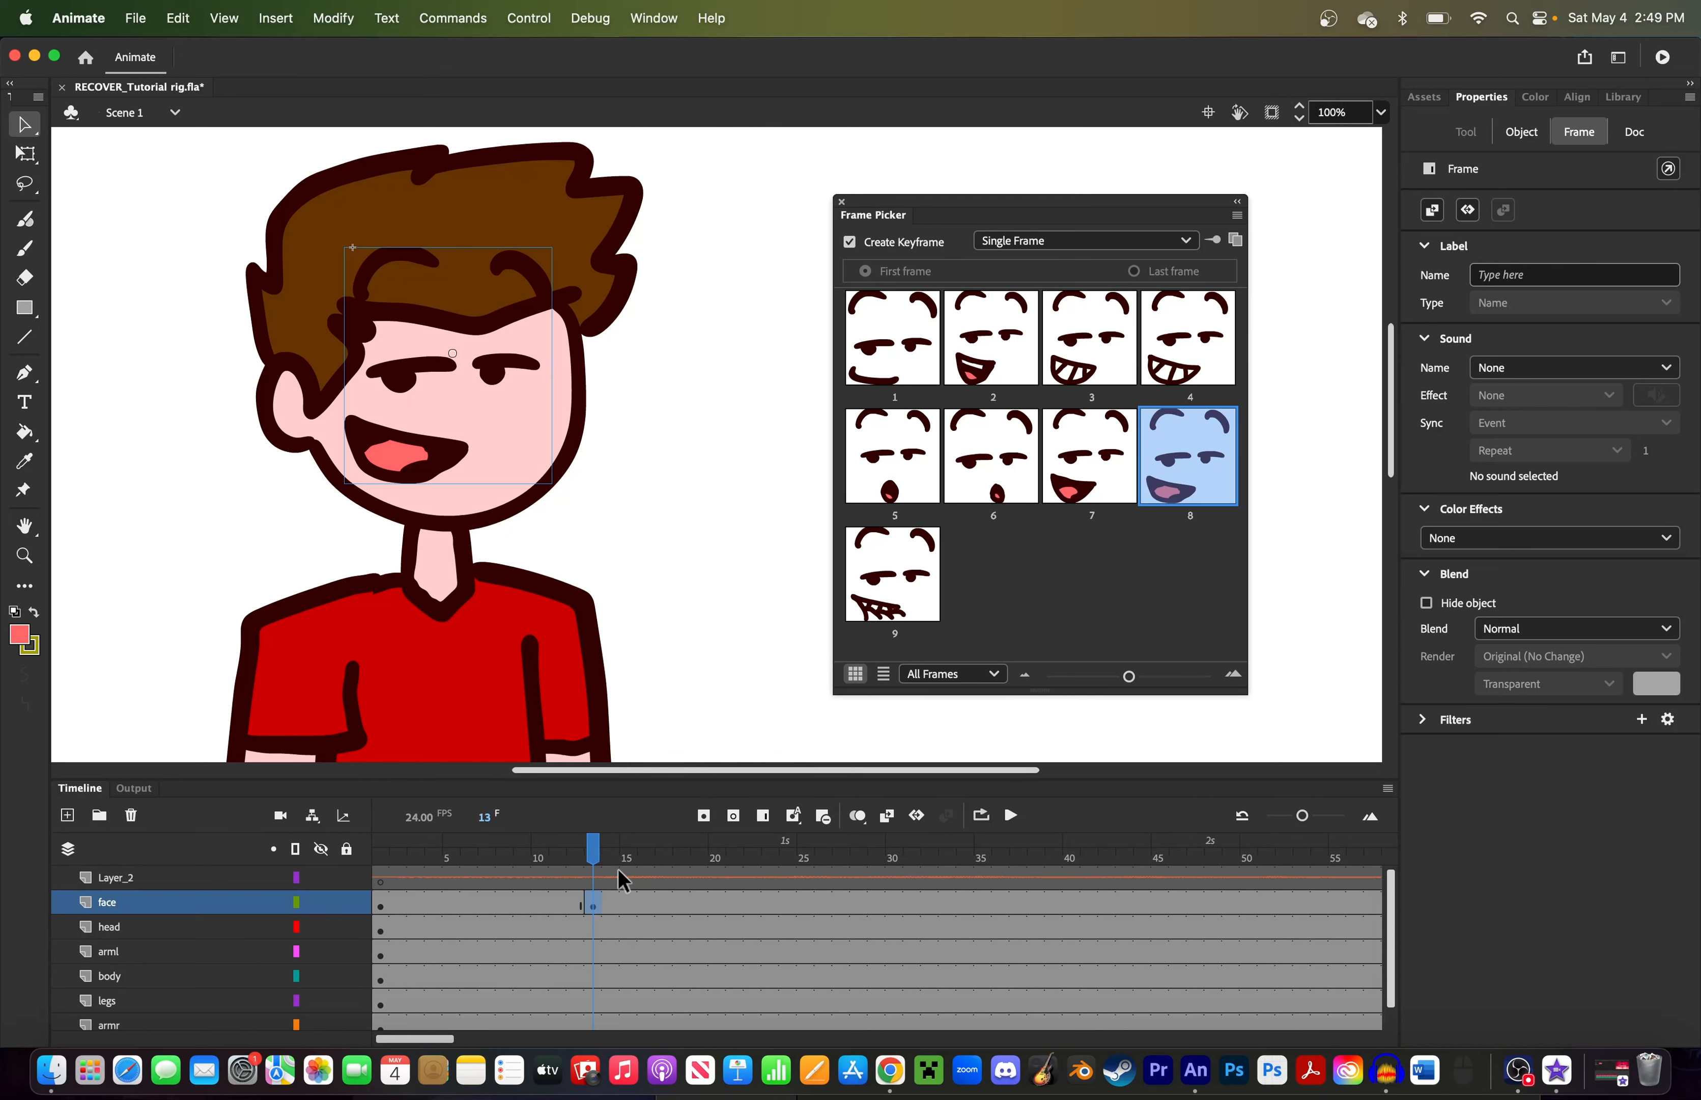
# Step: Add face-layer keyframes with mouth pose 2 at frame 15 and mouth pose 3 at frames 17 and 19
pyautogui.click(628, 905)
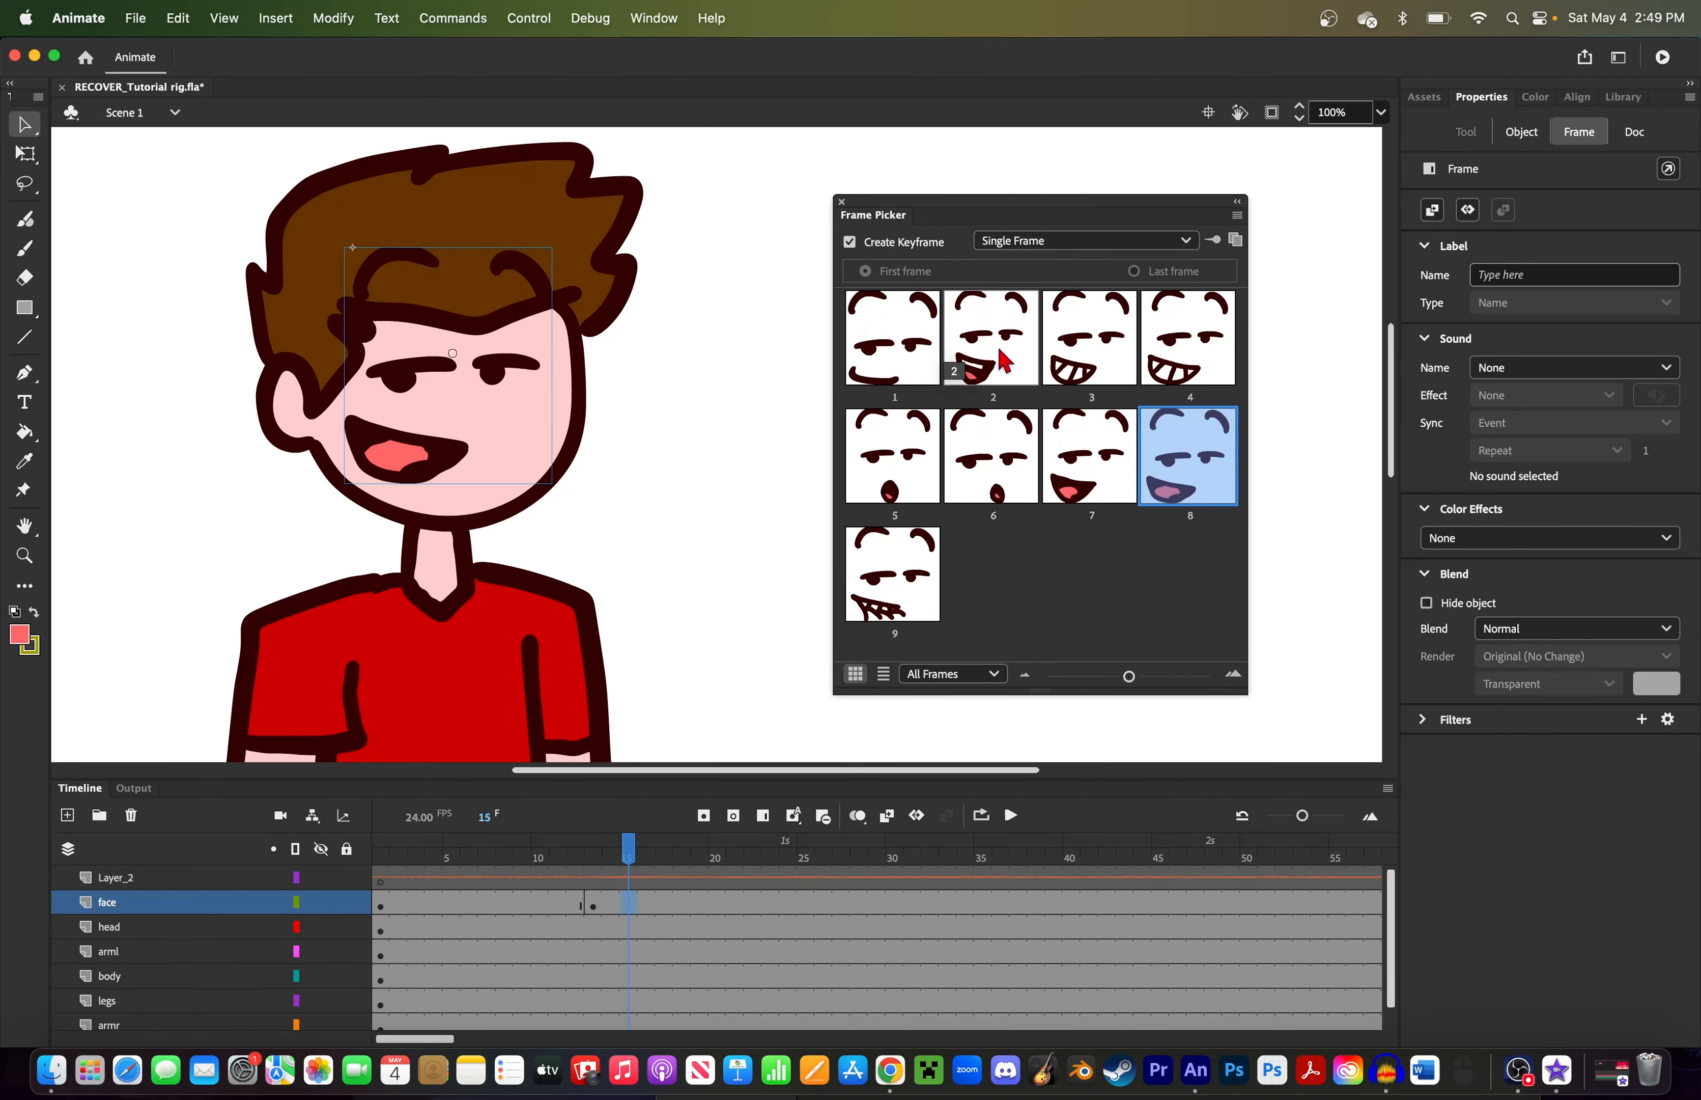
pyautogui.click(1014, 370)
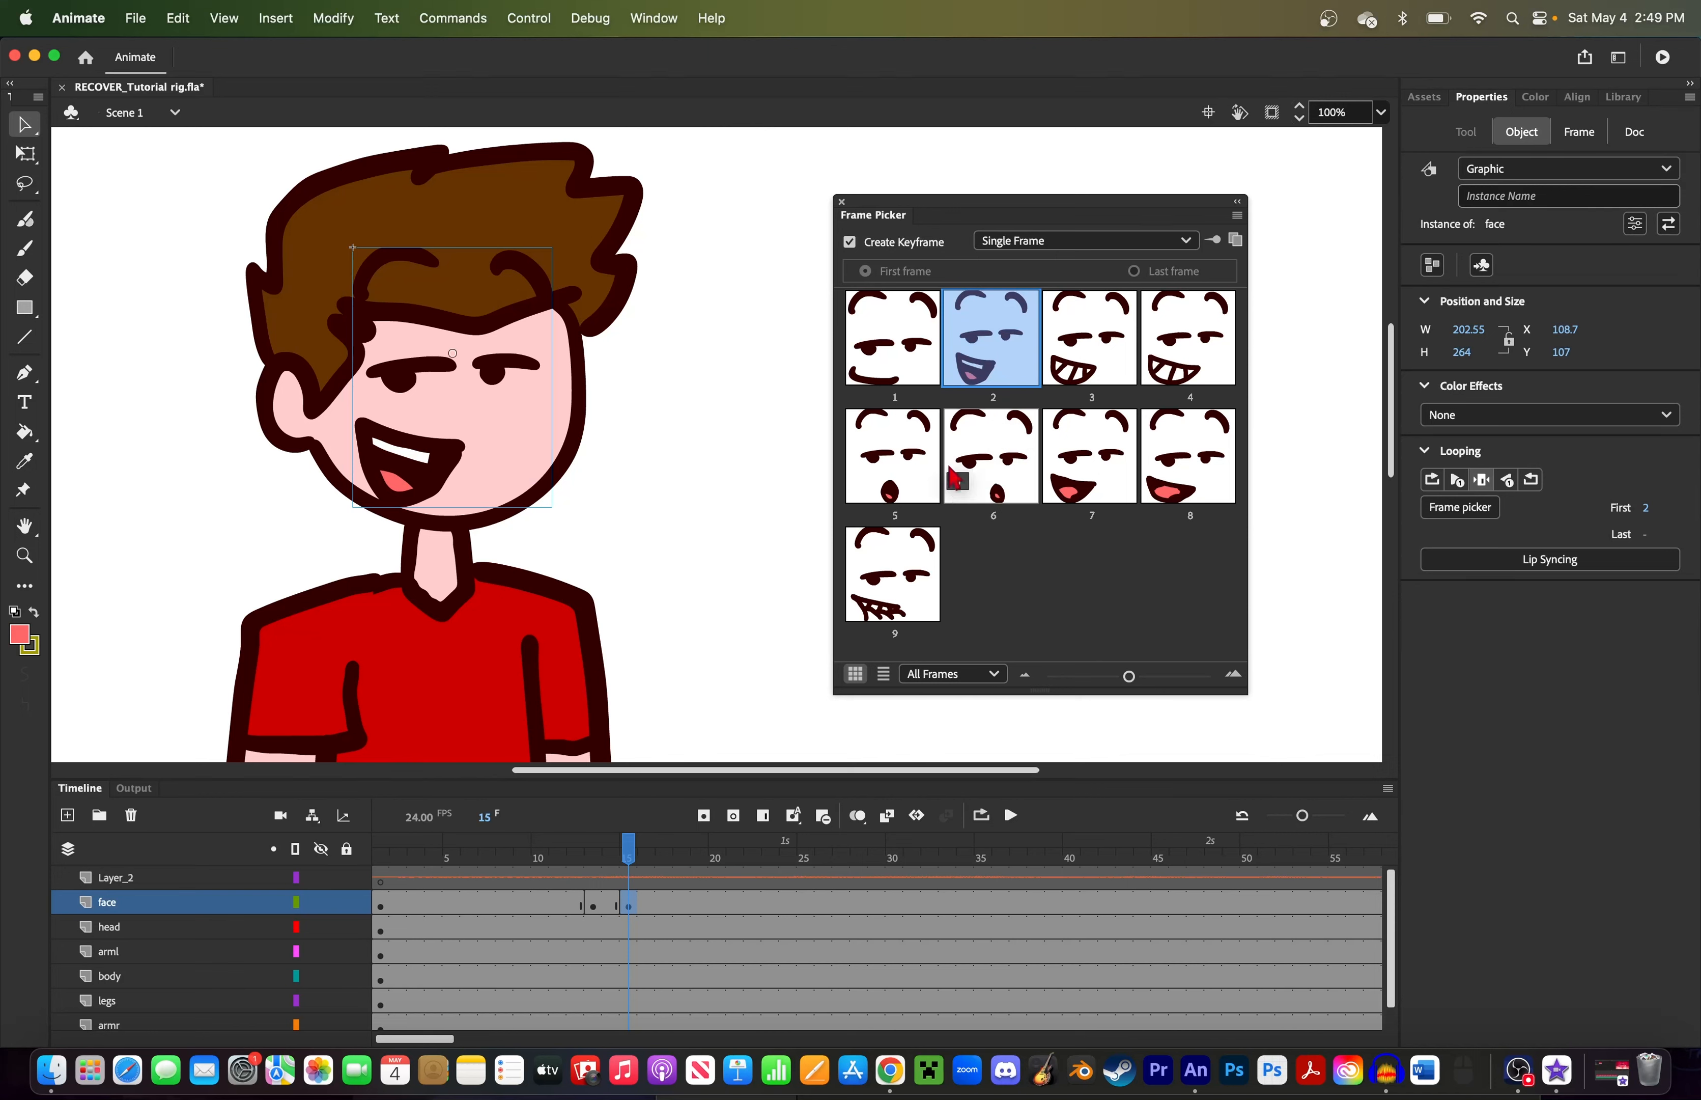
pyautogui.click(659, 865)
pyautogui.click(666, 901)
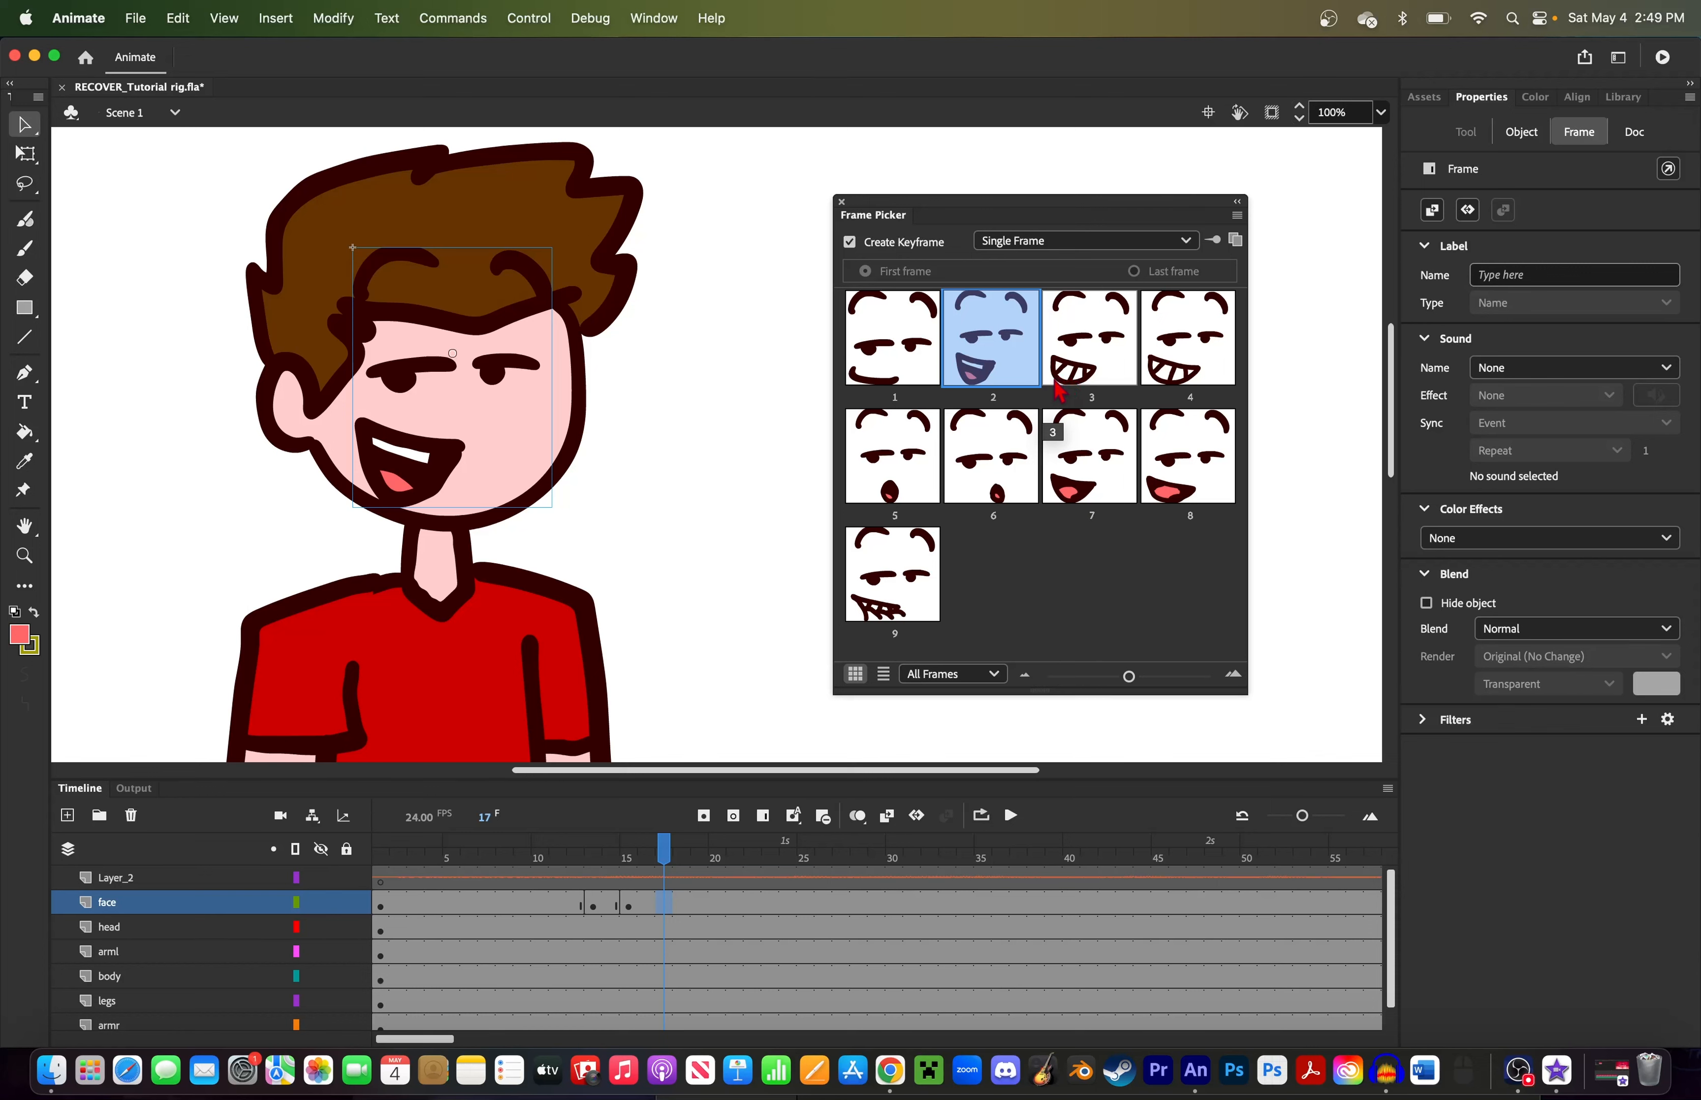
pyautogui.click(1076, 363)
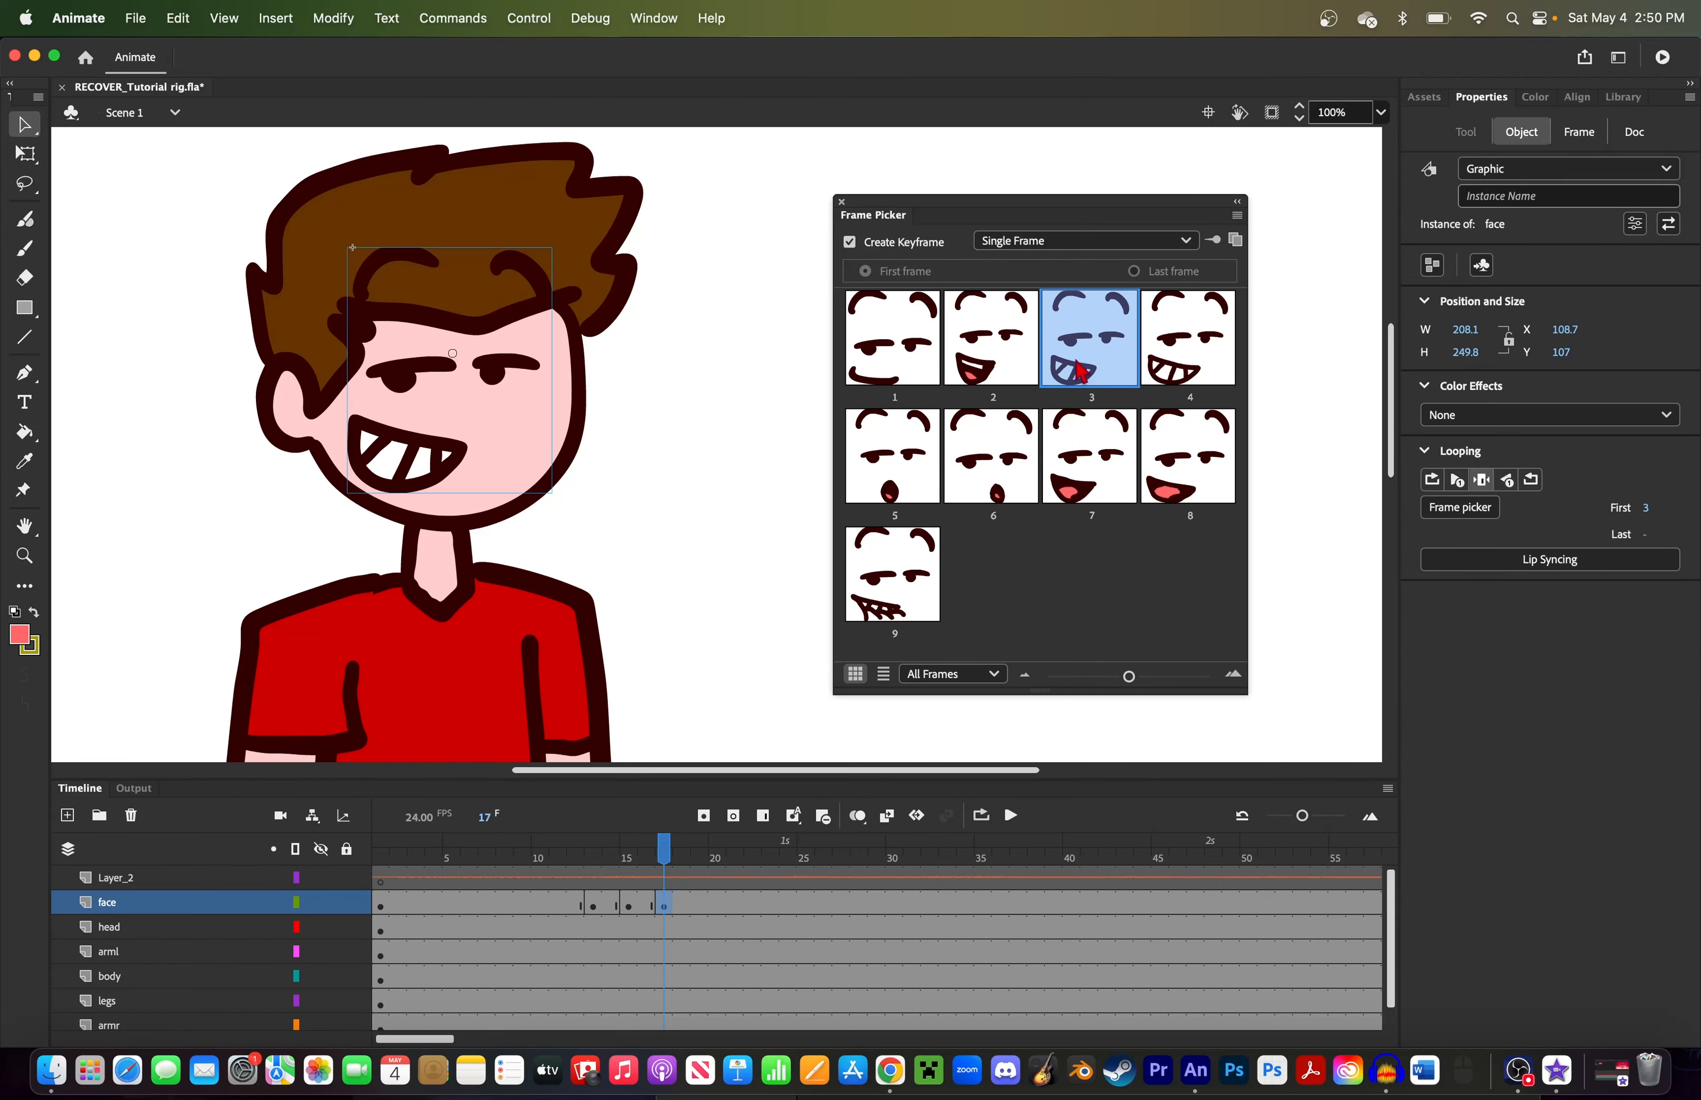
pyautogui.click(699, 901)
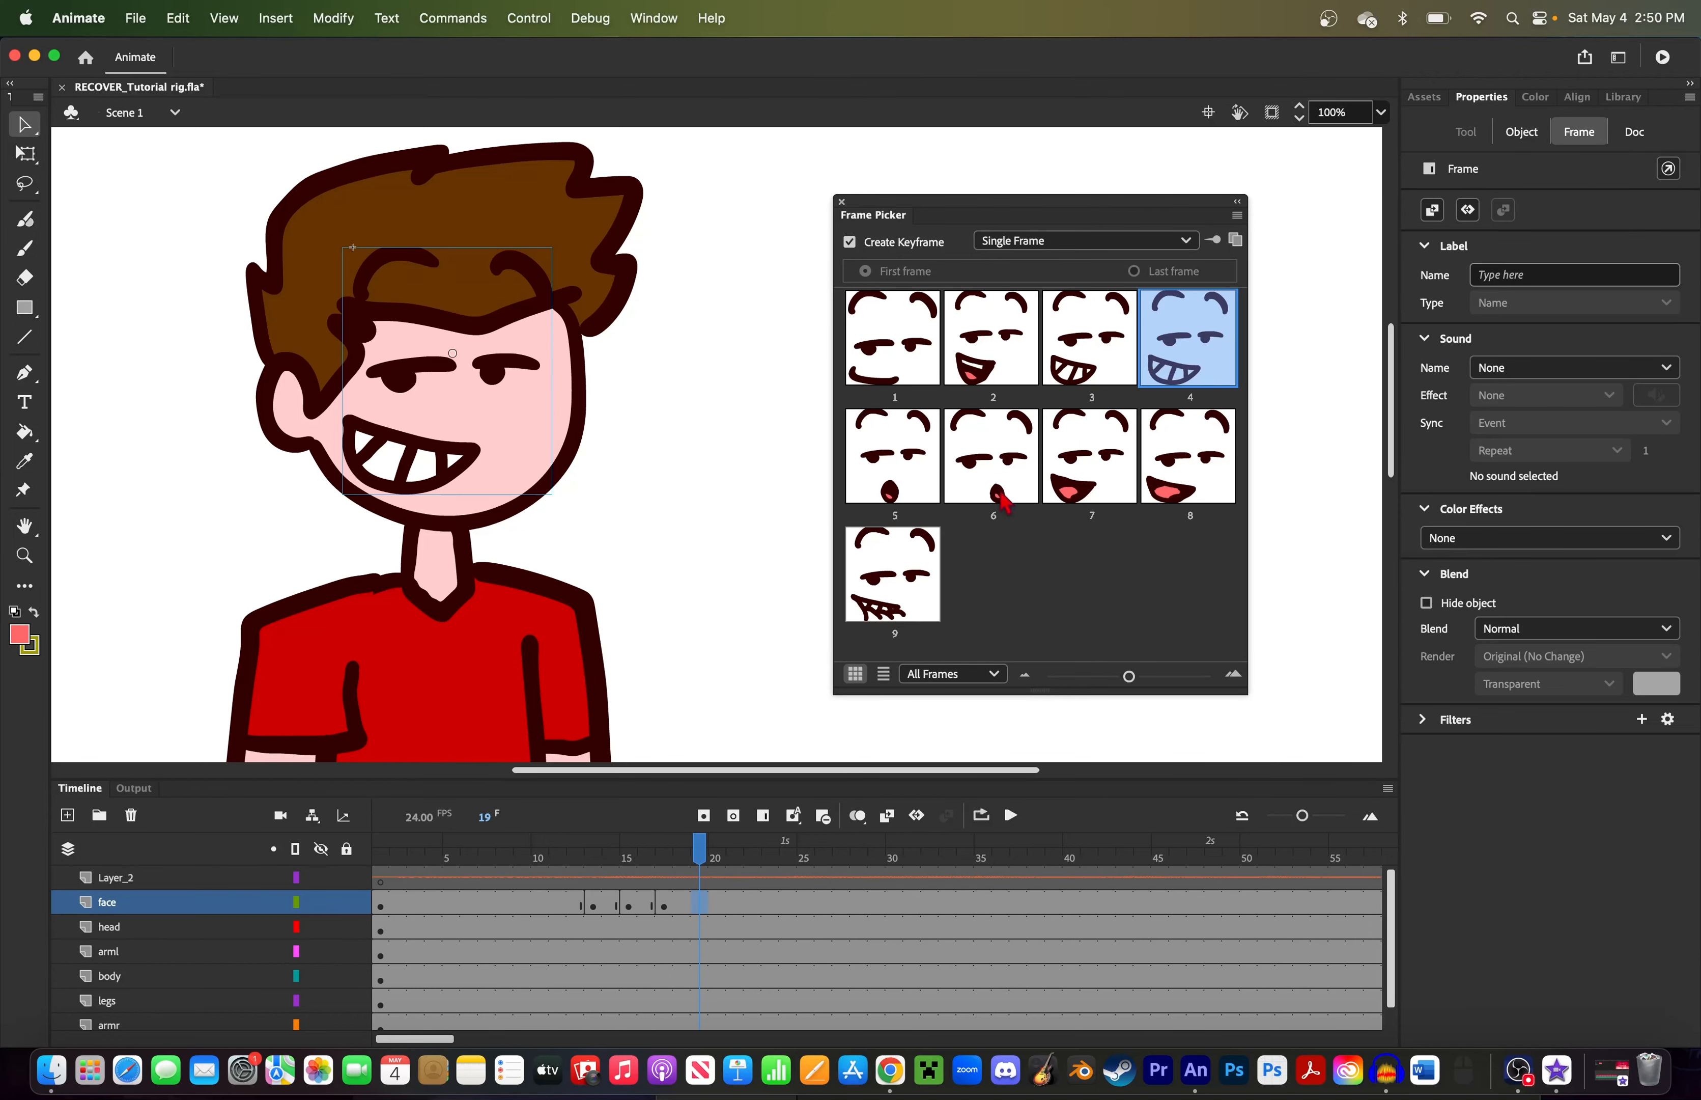
pyautogui.click(1108, 347)
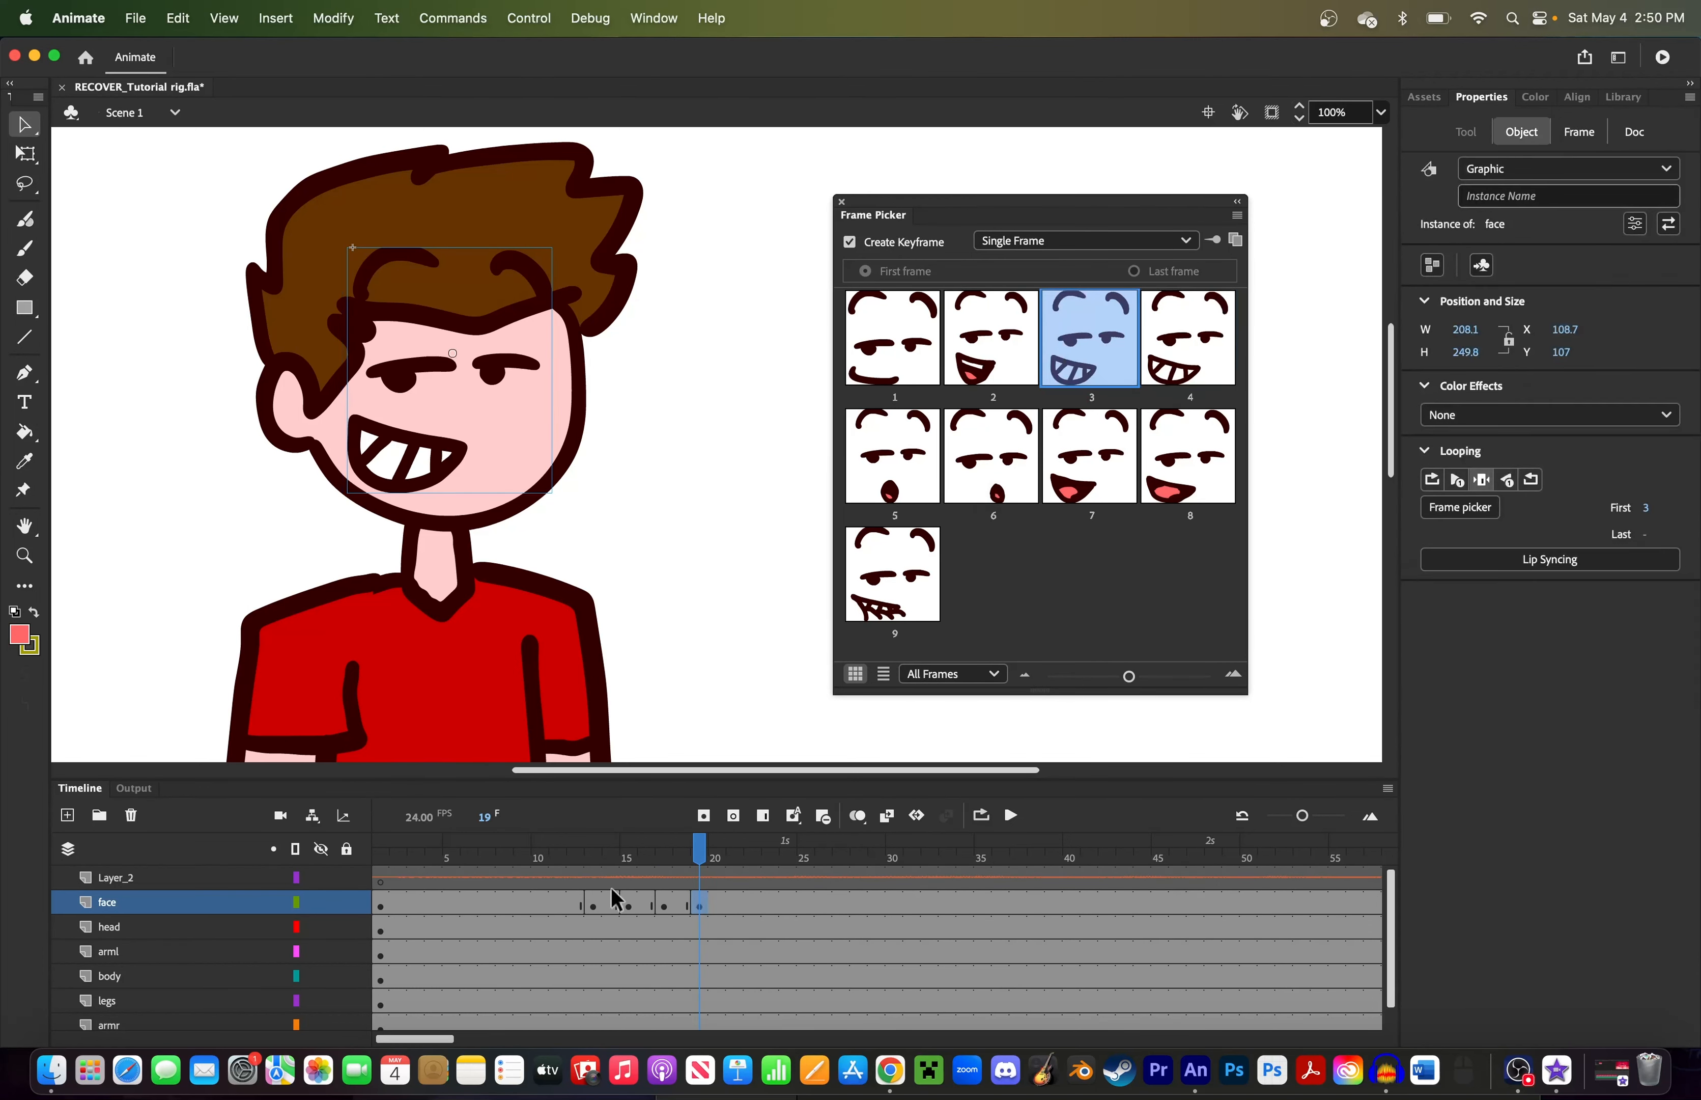
# Step: Play back the lip sync from around frame 10 and add a face-layer keyframe with mouth pose 2 at frame 22
pyautogui.click(555, 858)
pyautogui.press('Return')
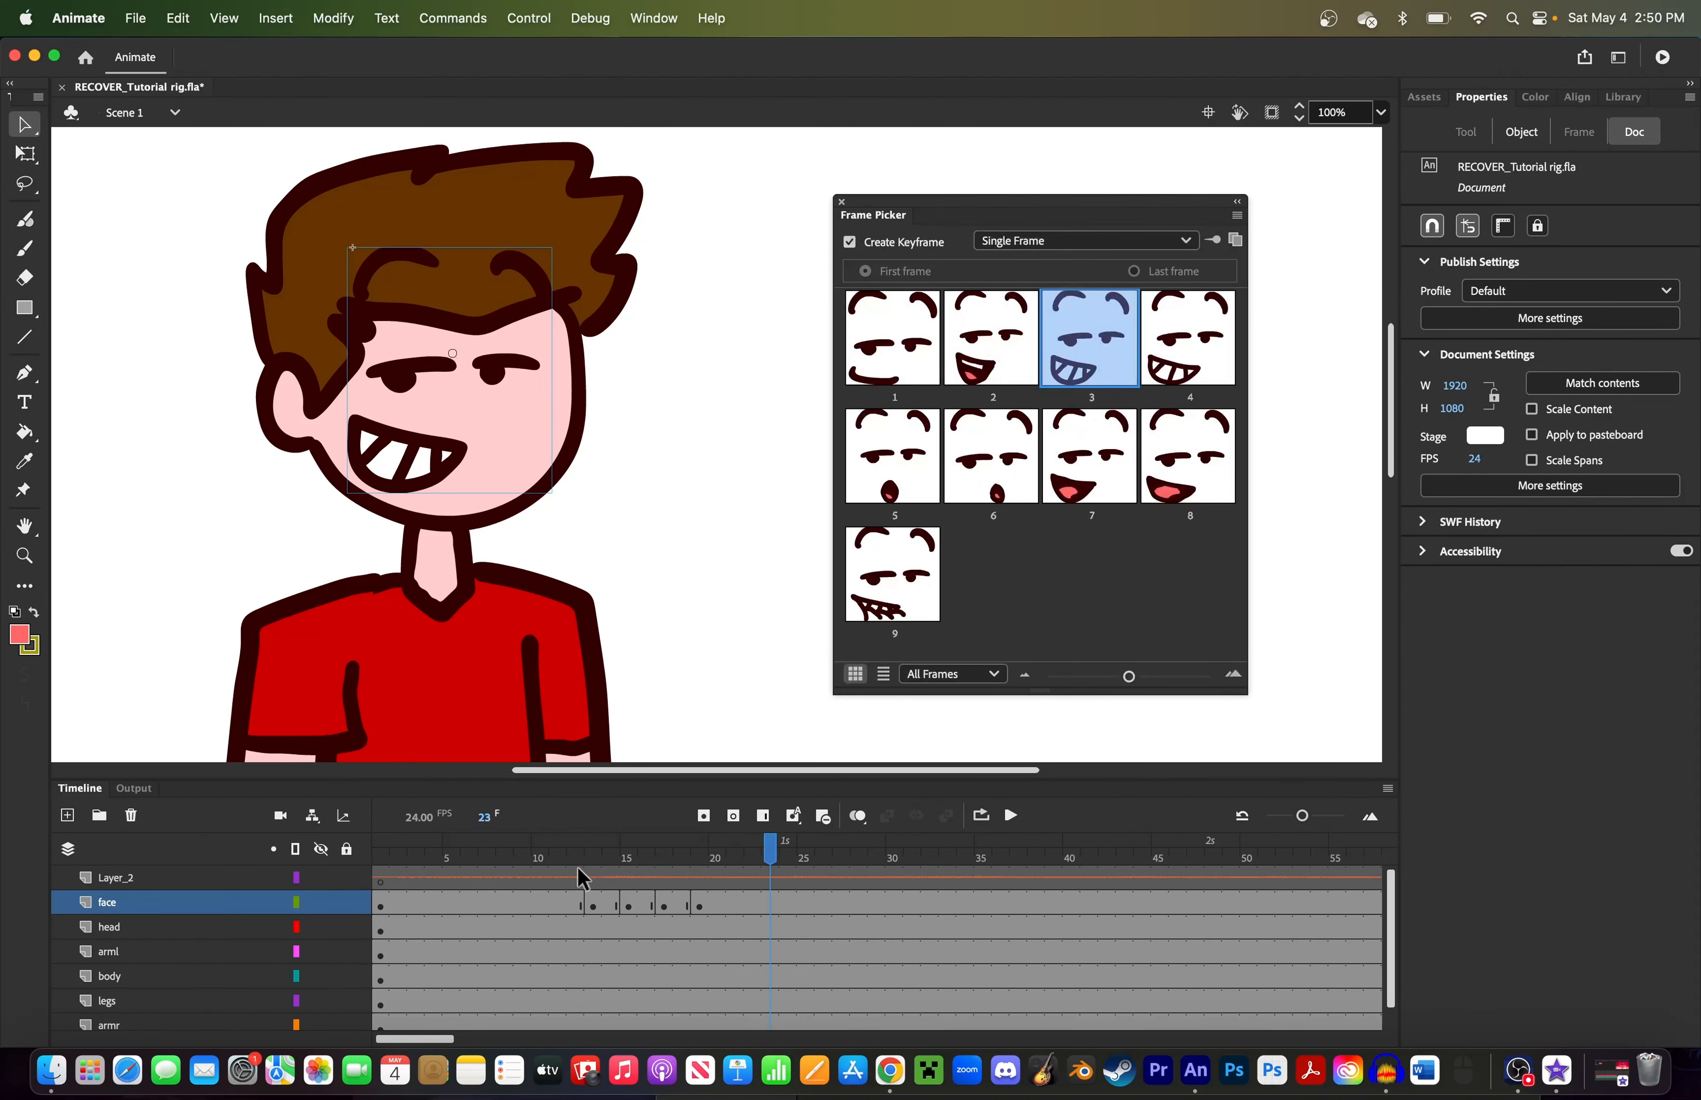
pyautogui.click(532, 852)
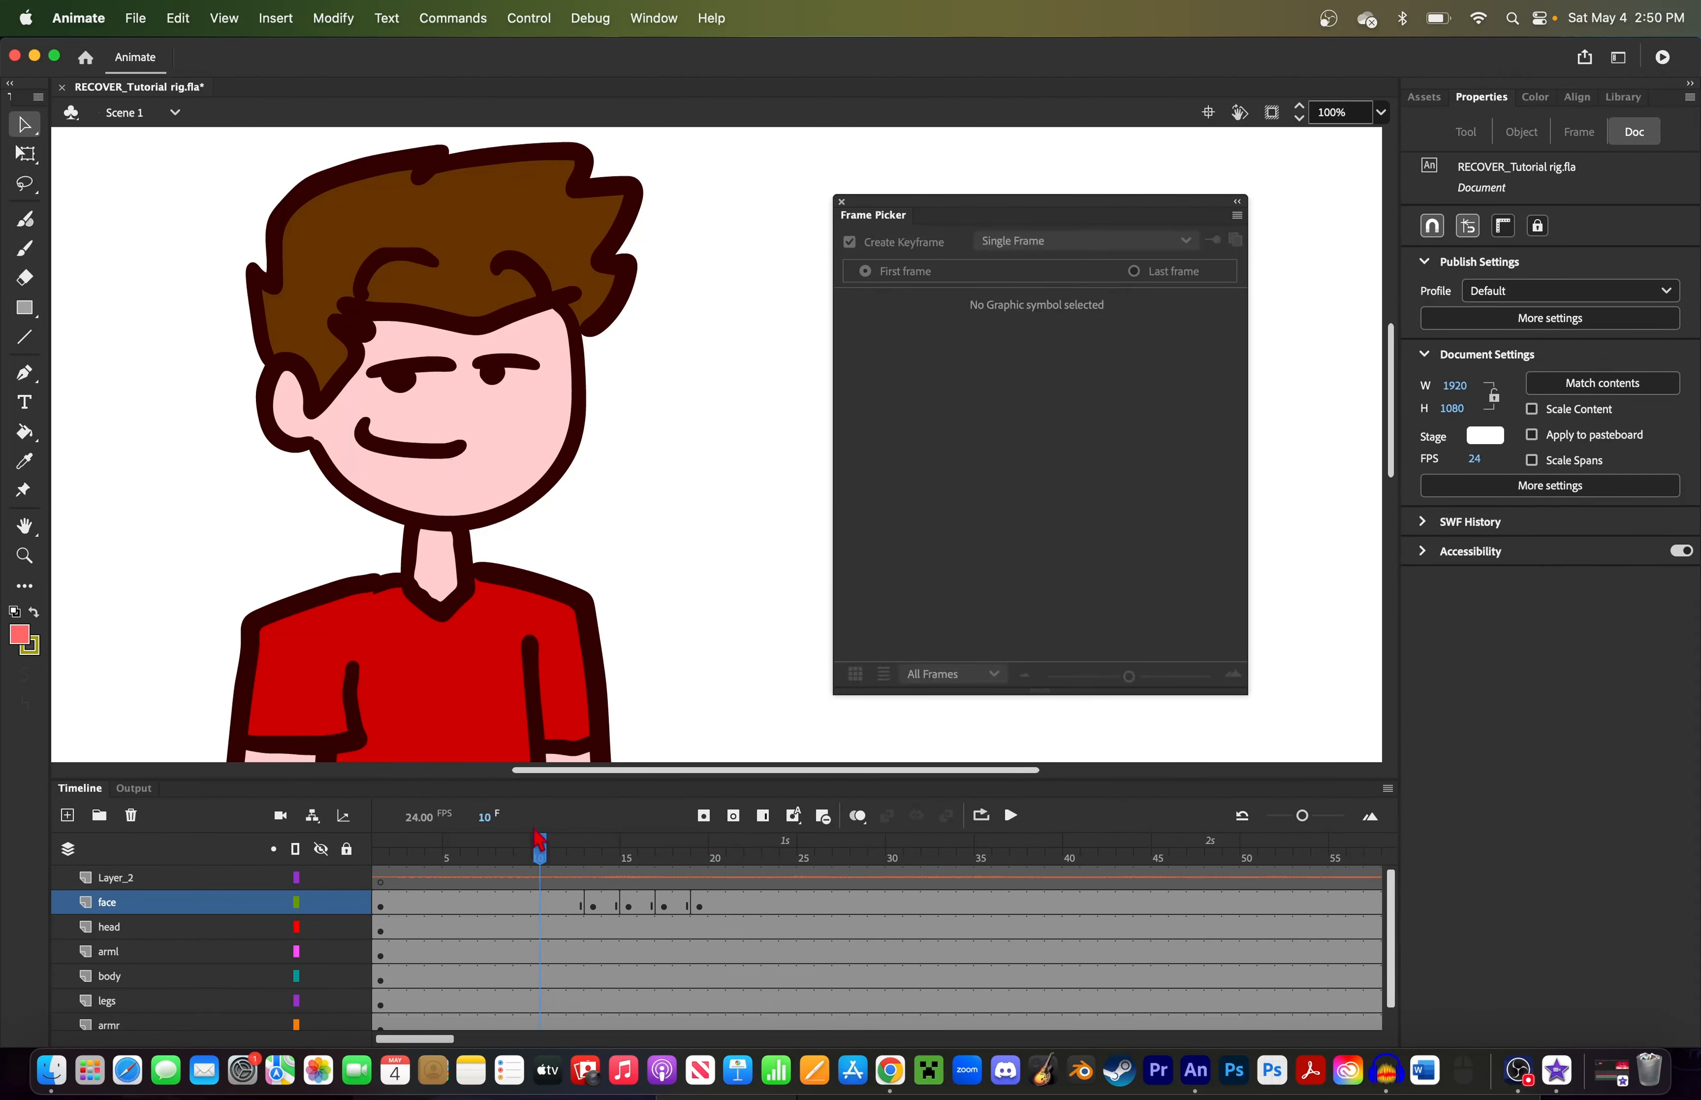
pyautogui.press('Return')
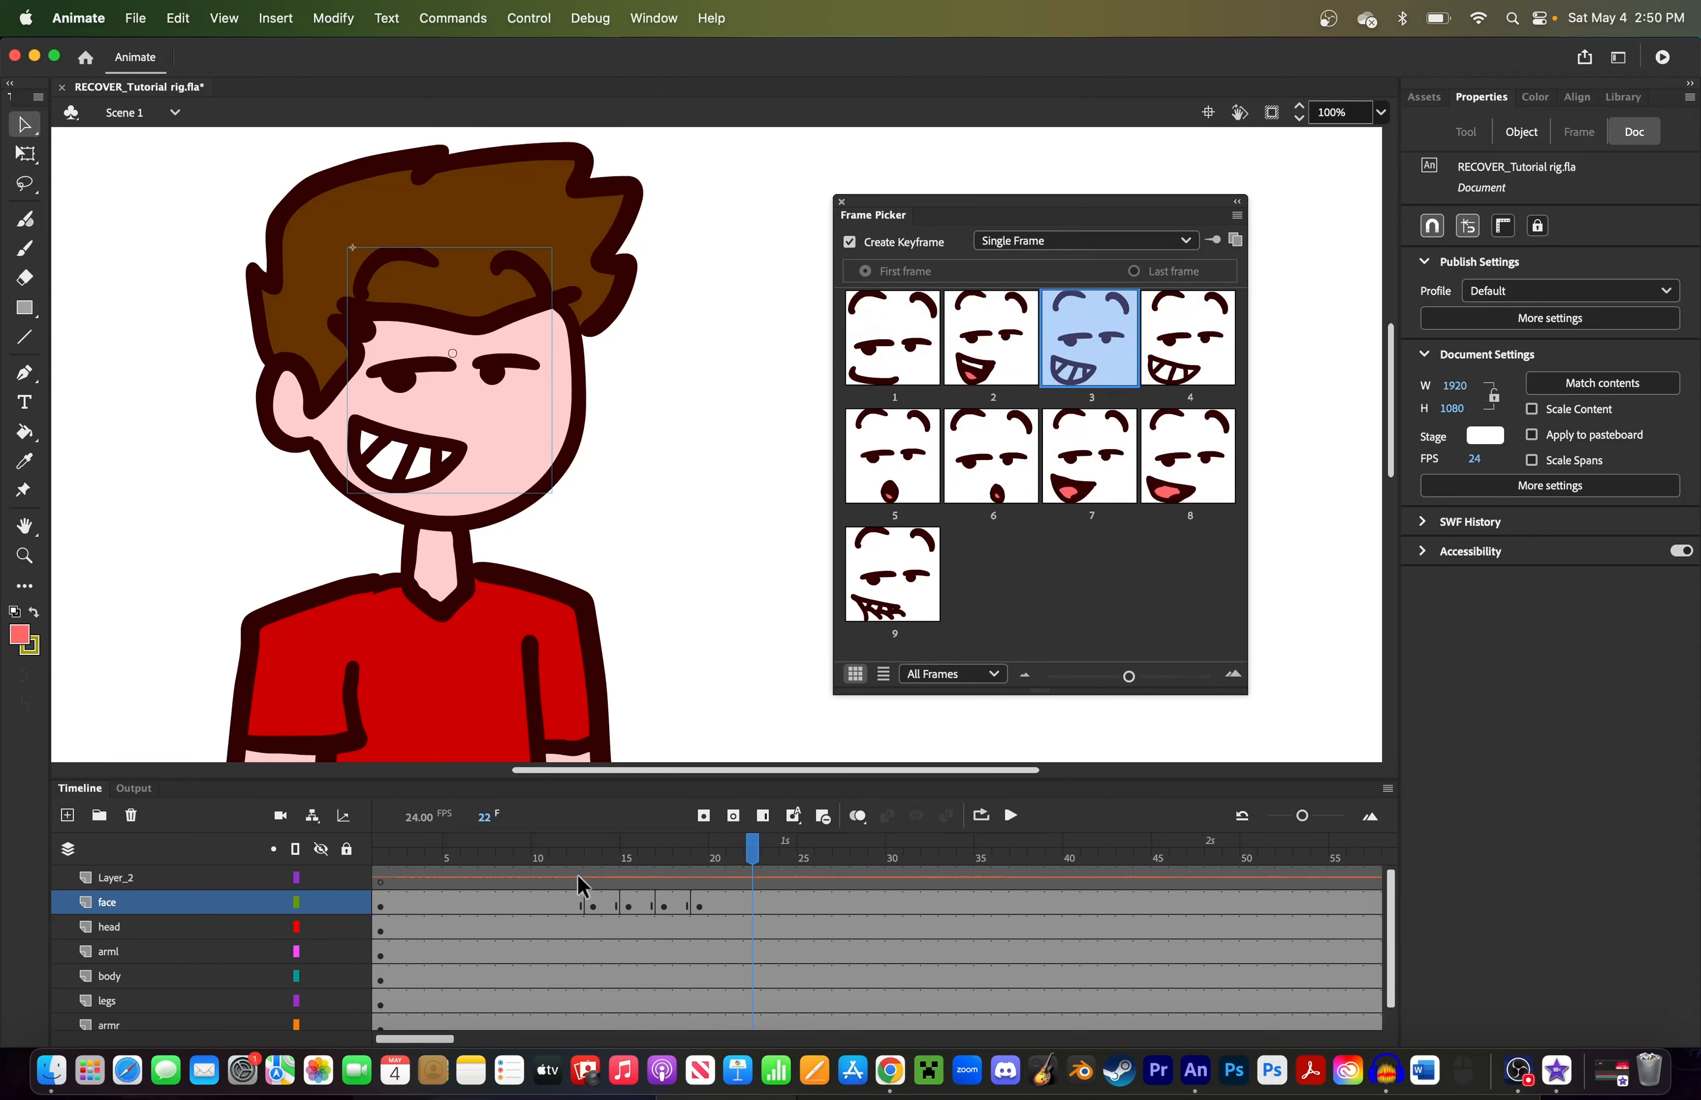
pyautogui.press('.')
pyautogui.click(755, 904)
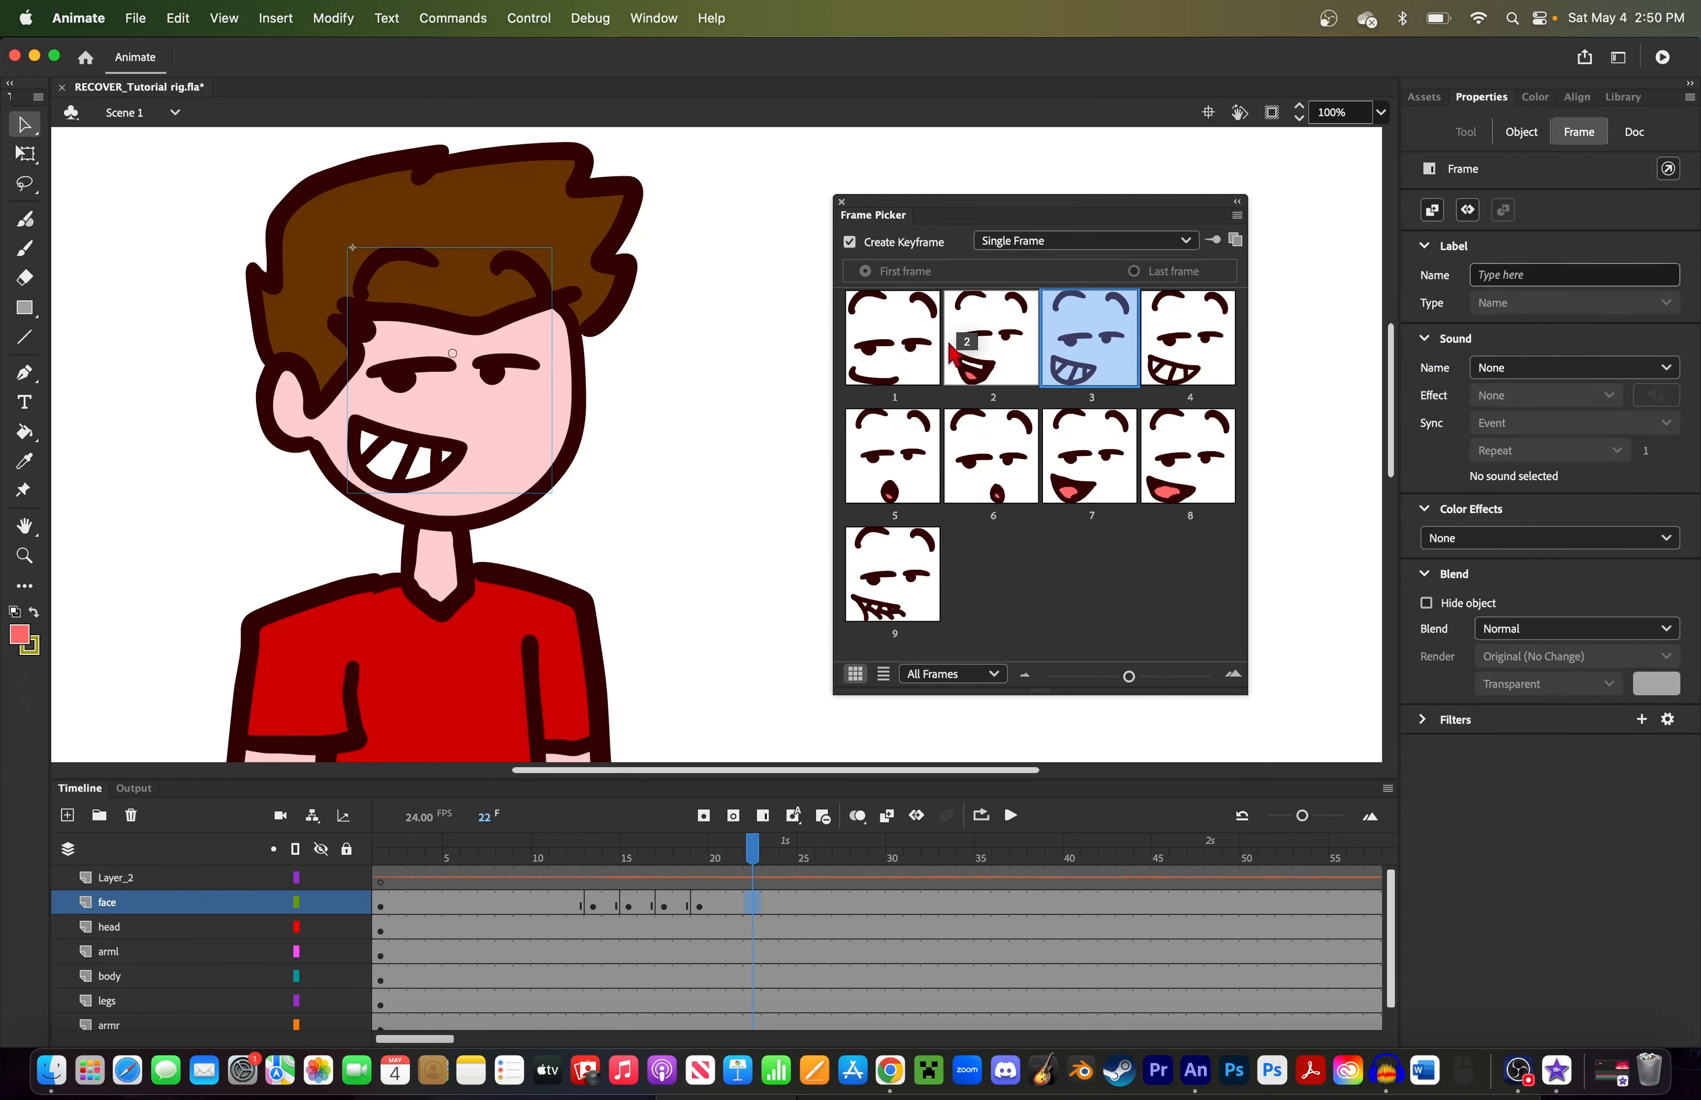
pyautogui.click(999, 371)
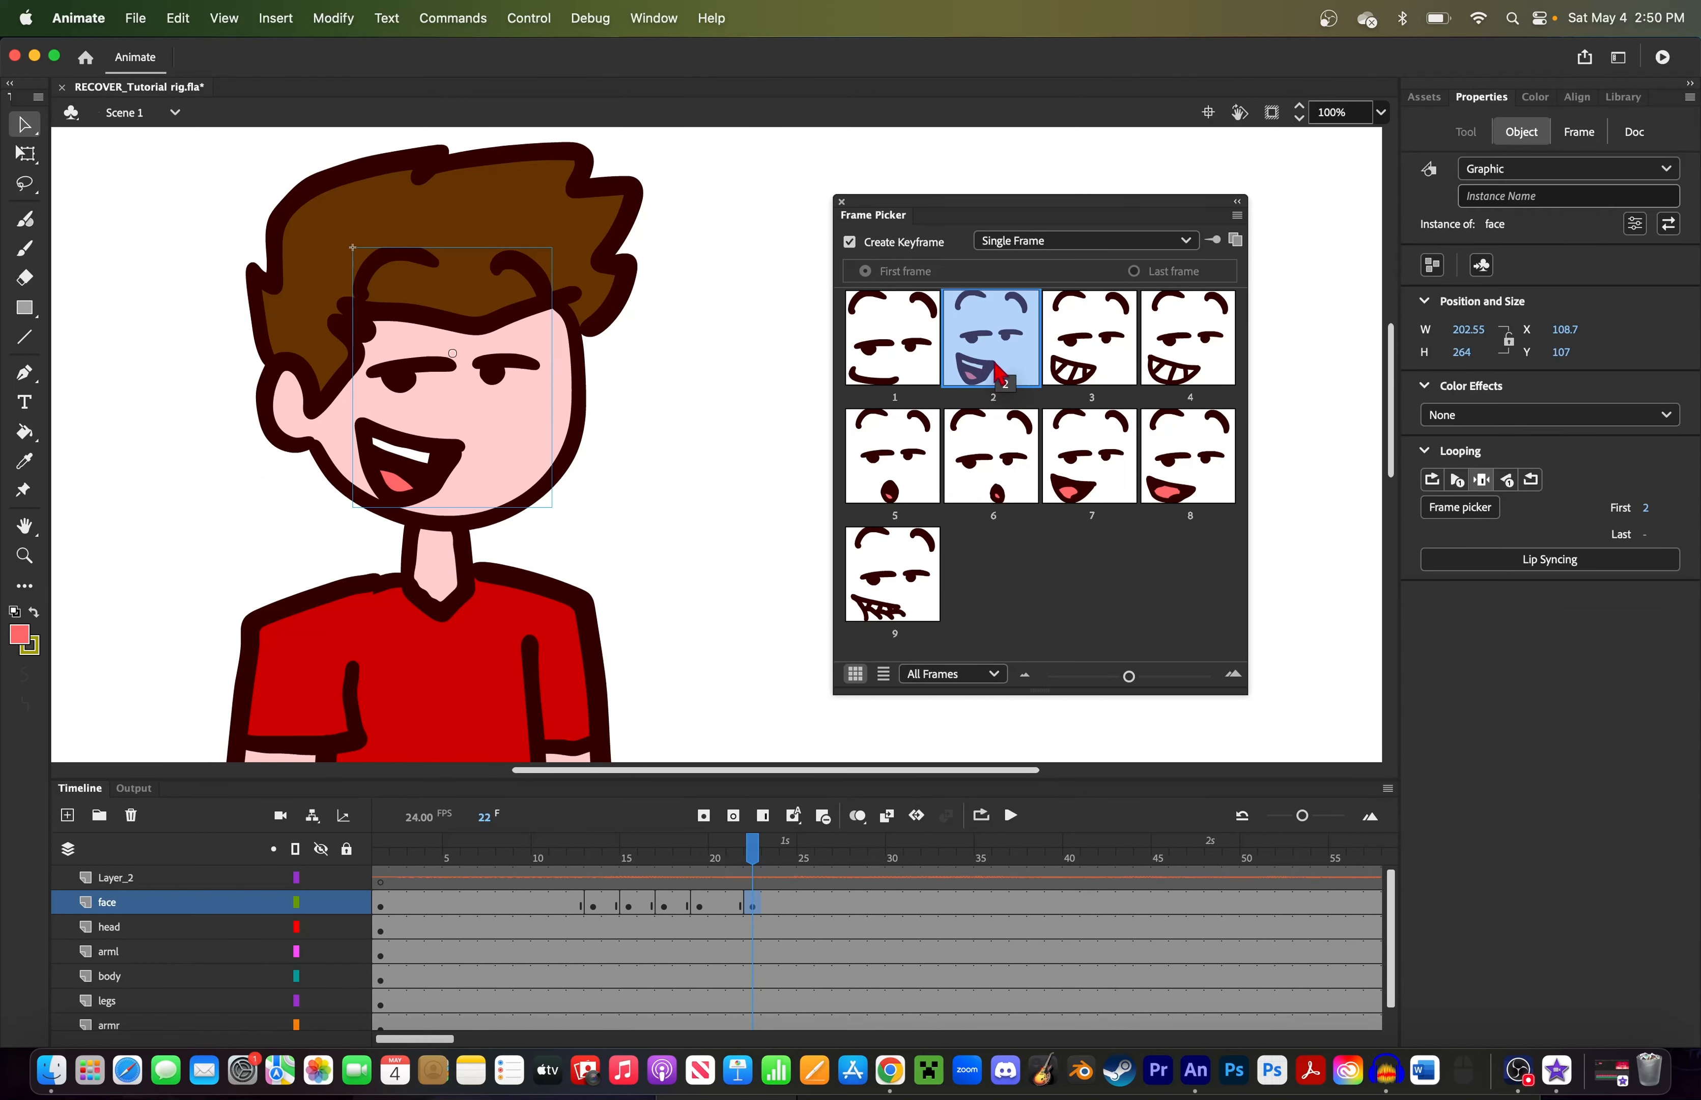
# Step: Add face-layer keyframes with mouth pose 4 at frame 24 and mouth pose 3 at frame 26
pyautogui.press('.')
pyautogui.press('.')
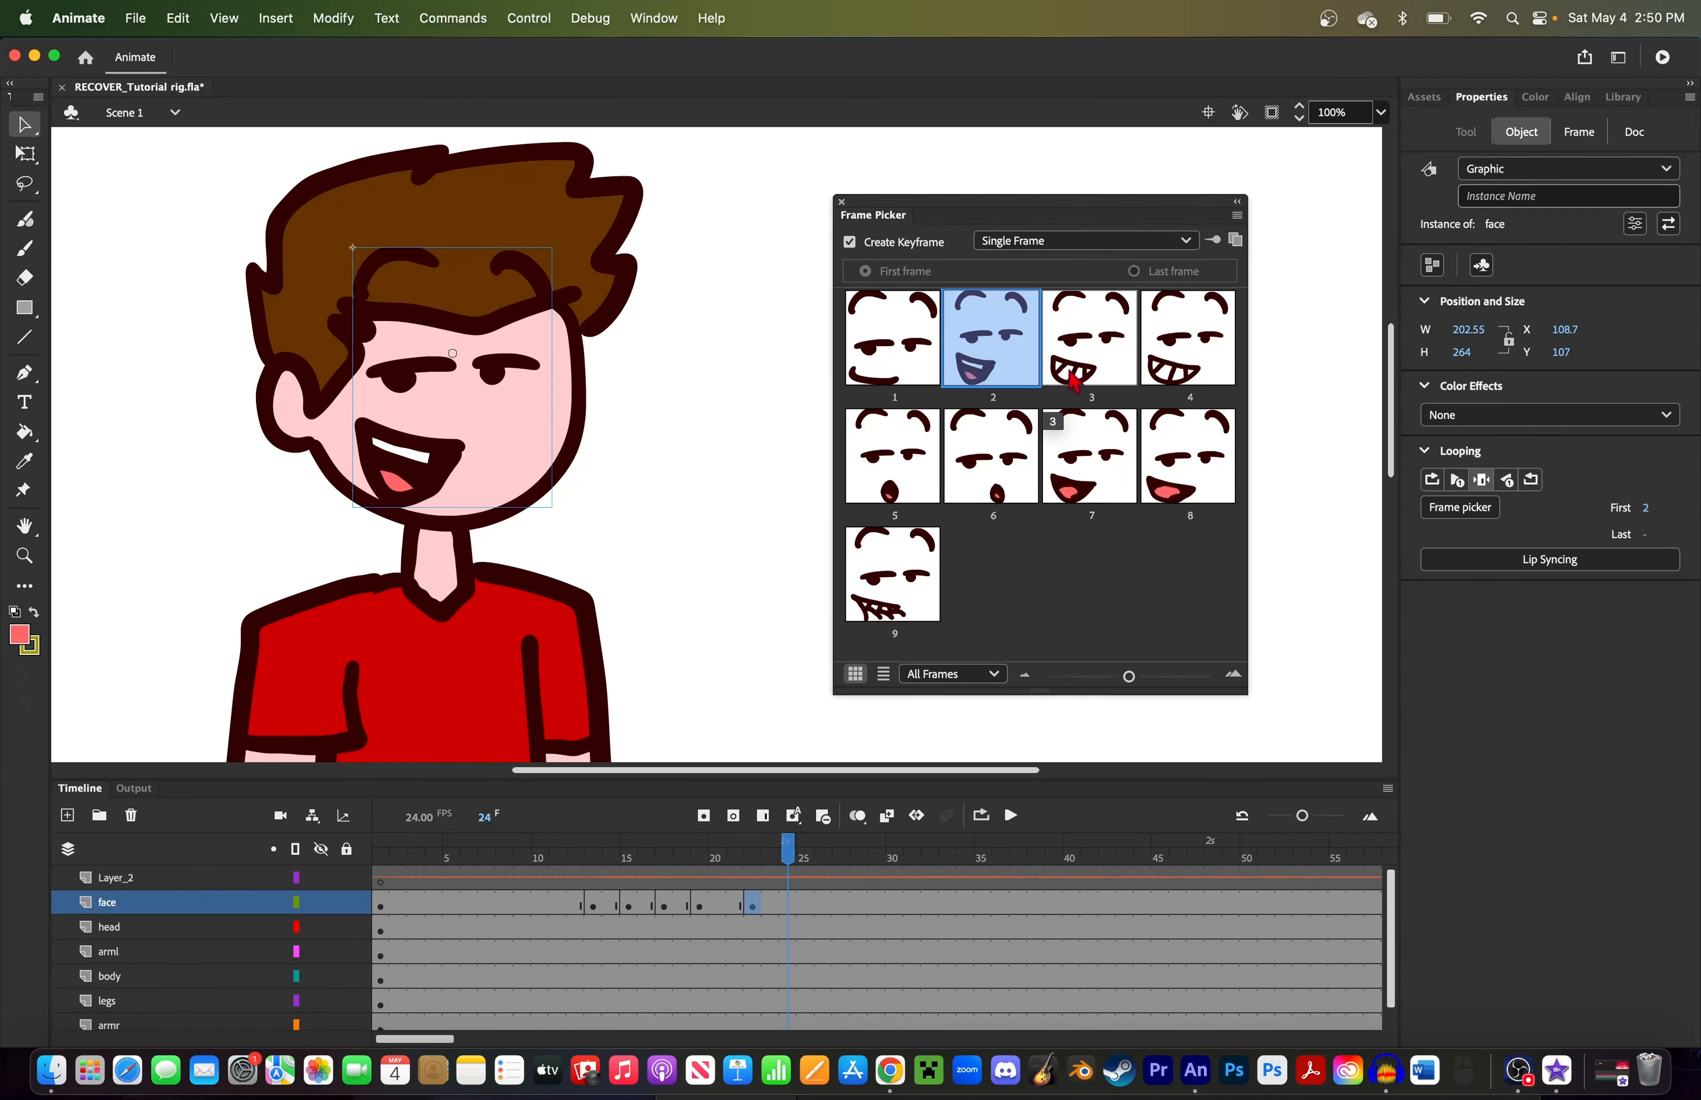
pyautogui.click(1148, 373)
pyautogui.press('.')
pyautogui.press('.')
pyautogui.click(1084, 379)
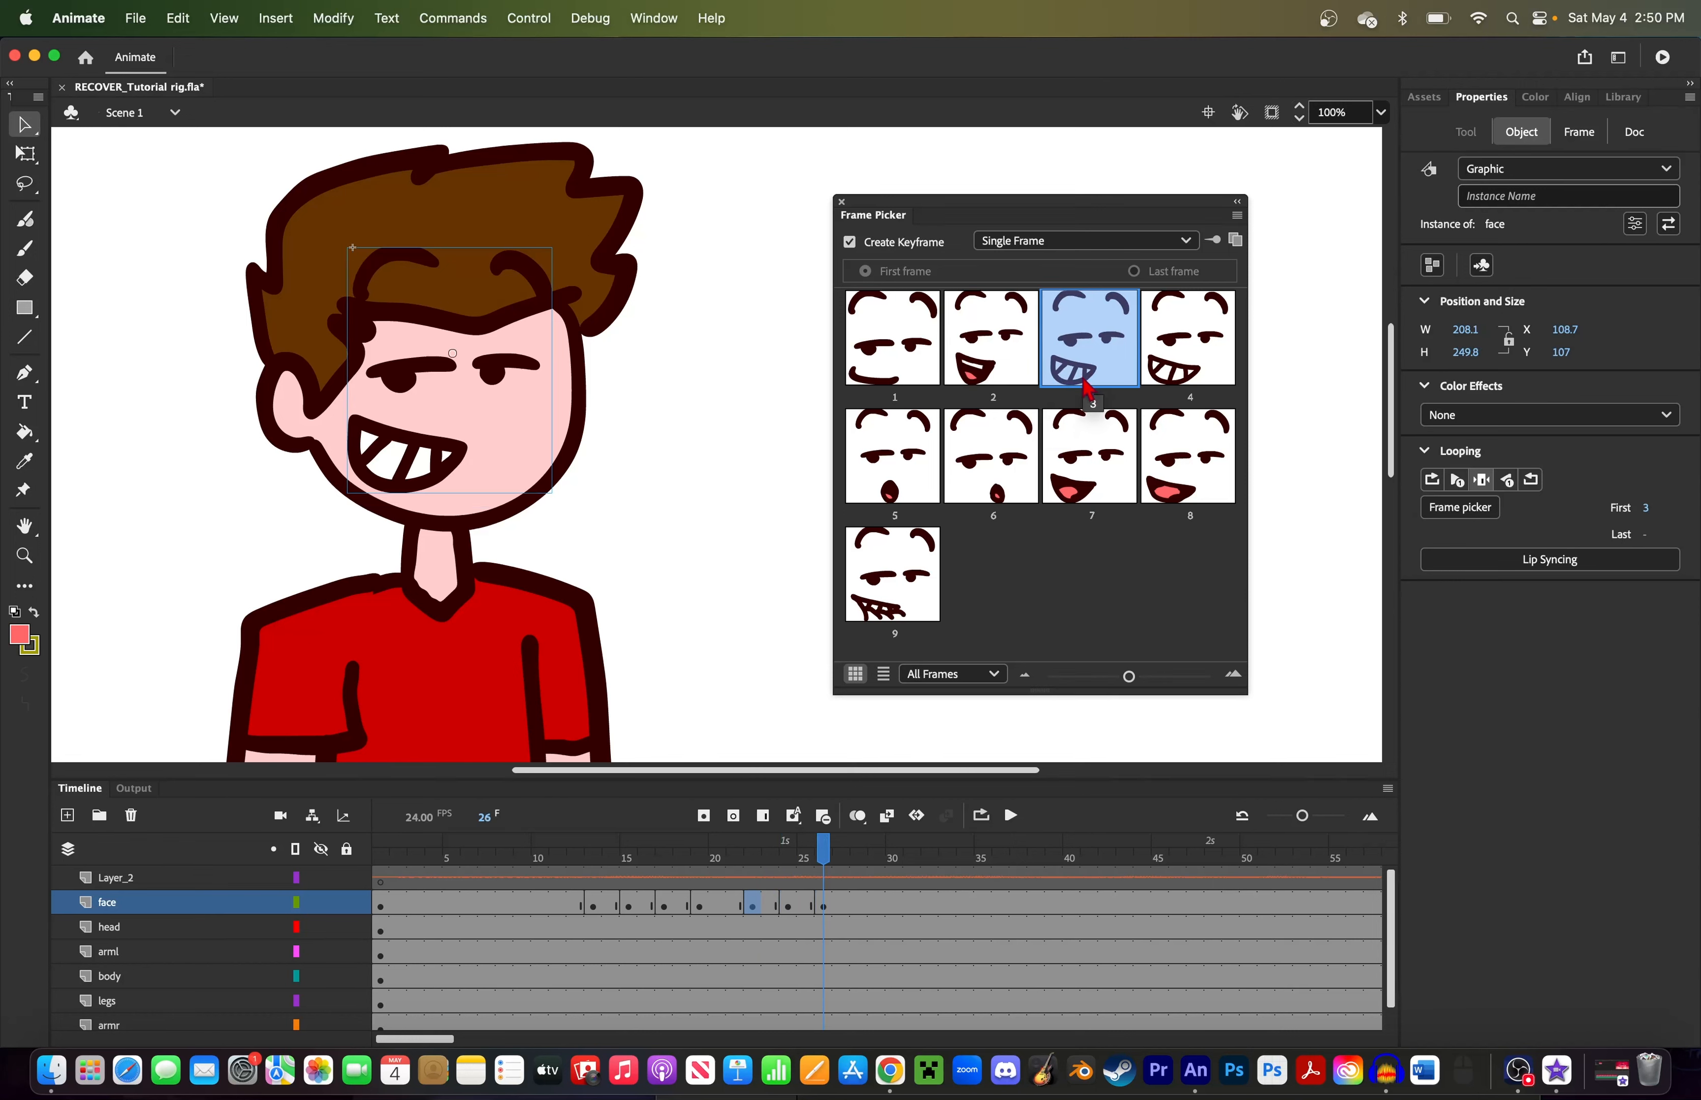
# Step: Play back the lip sync from around frame 7 to check the newest mouth poses against the audio
pyautogui.click(743, 855)
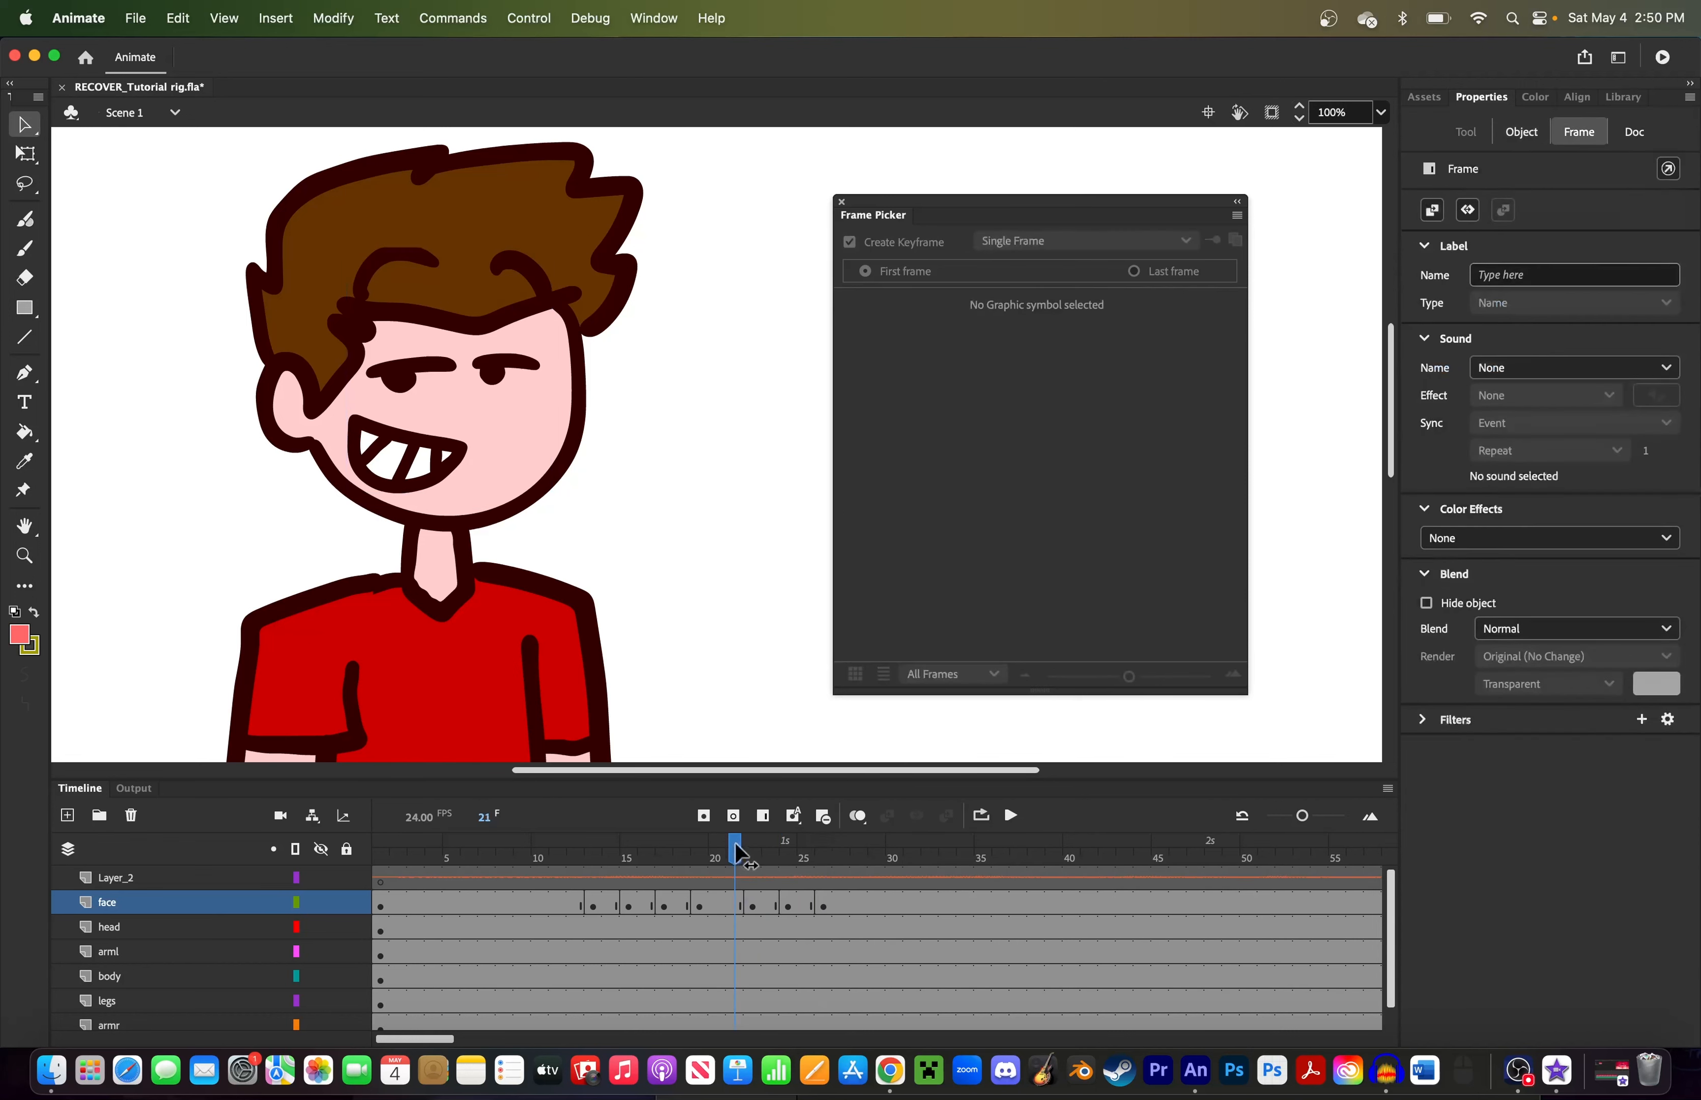
pyautogui.click(488, 856)
pyautogui.press('Return')
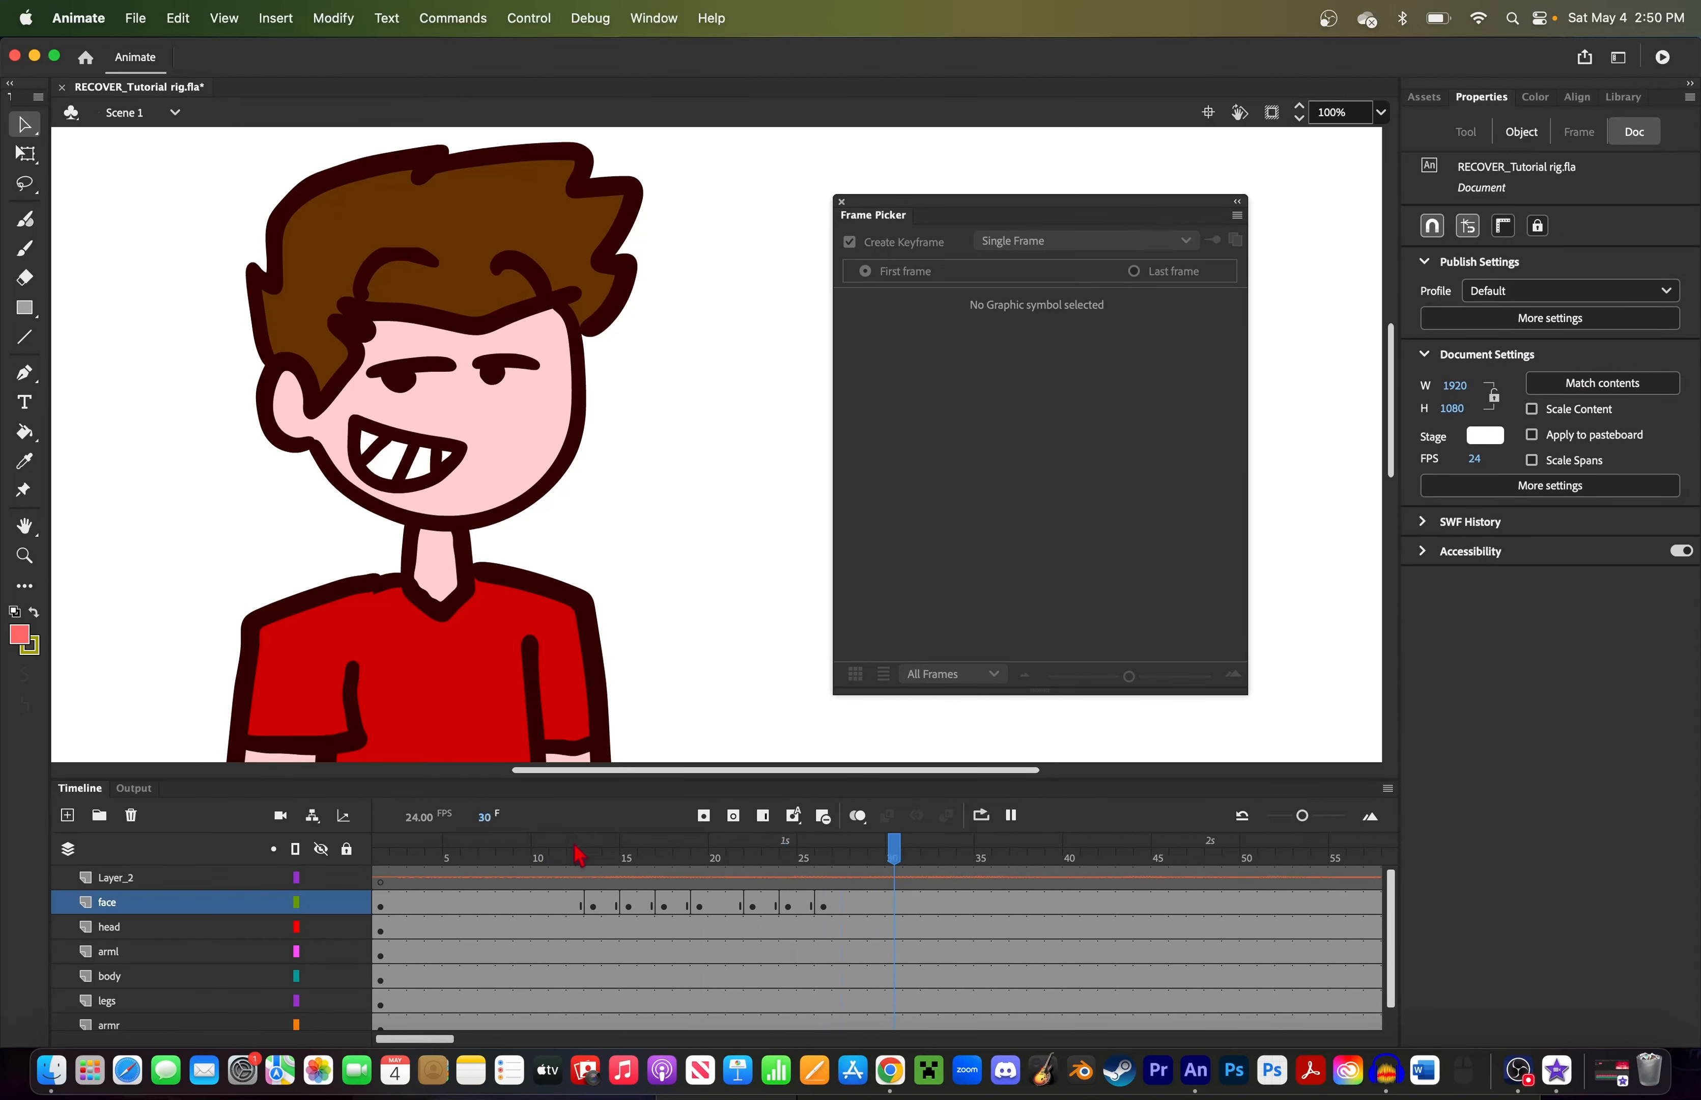
pyautogui.press('Return')
# Step: Add face-layer keyframes with mouth pose 2 at frame 28 and mouth pose 8 at frame 30
pyautogui.moveTo(760, 852); pyautogui.dragTo(858, 860)
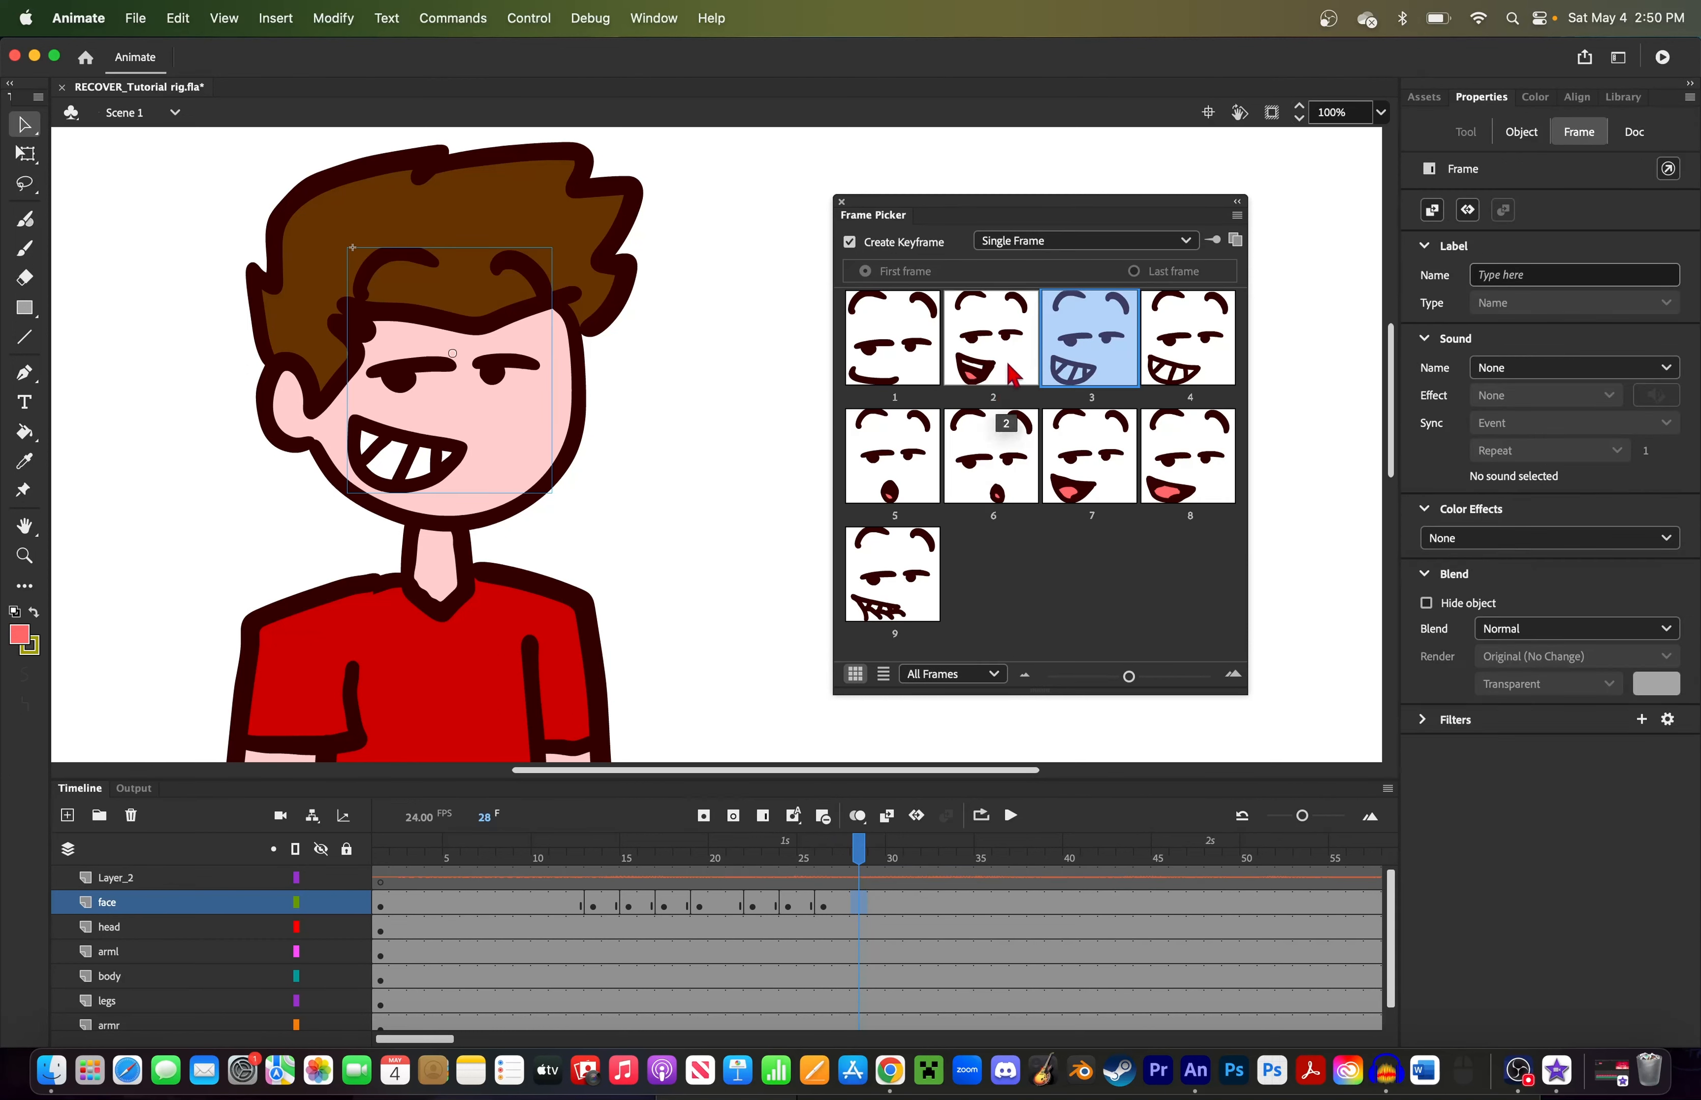
pyautogui.click(1015, 372)
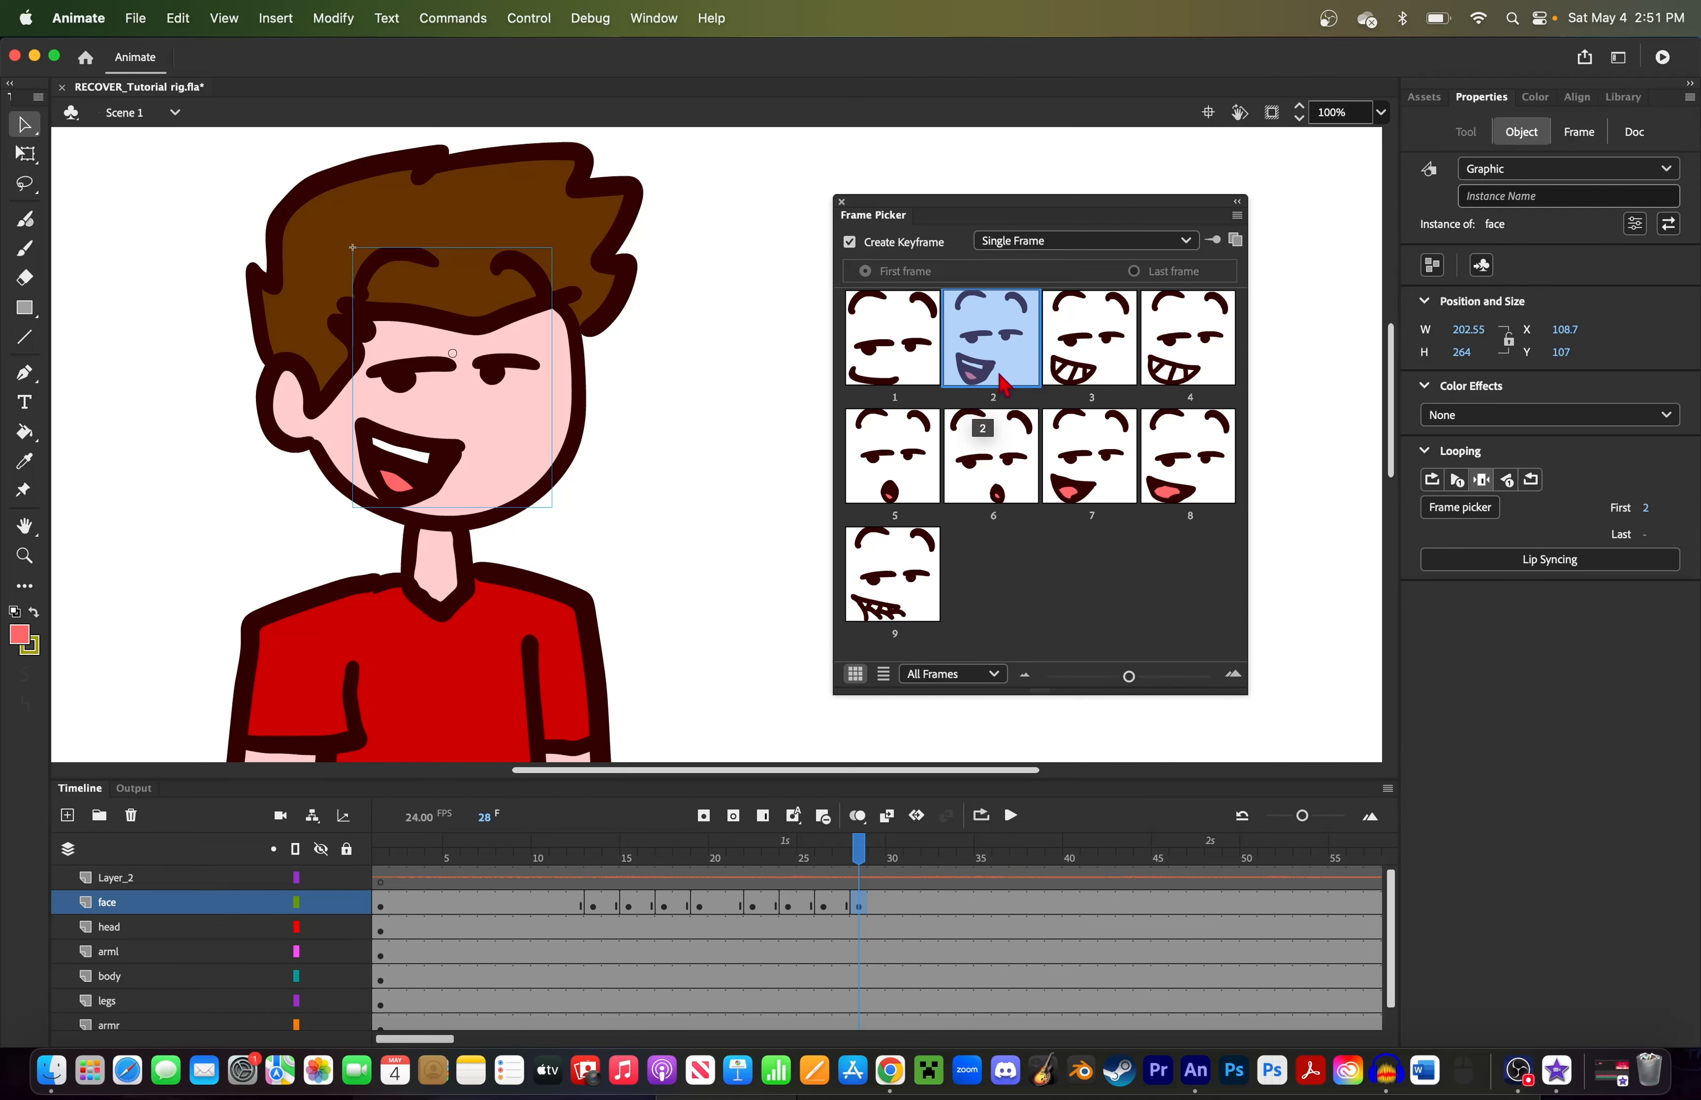
pyautogui.click(893, 902)
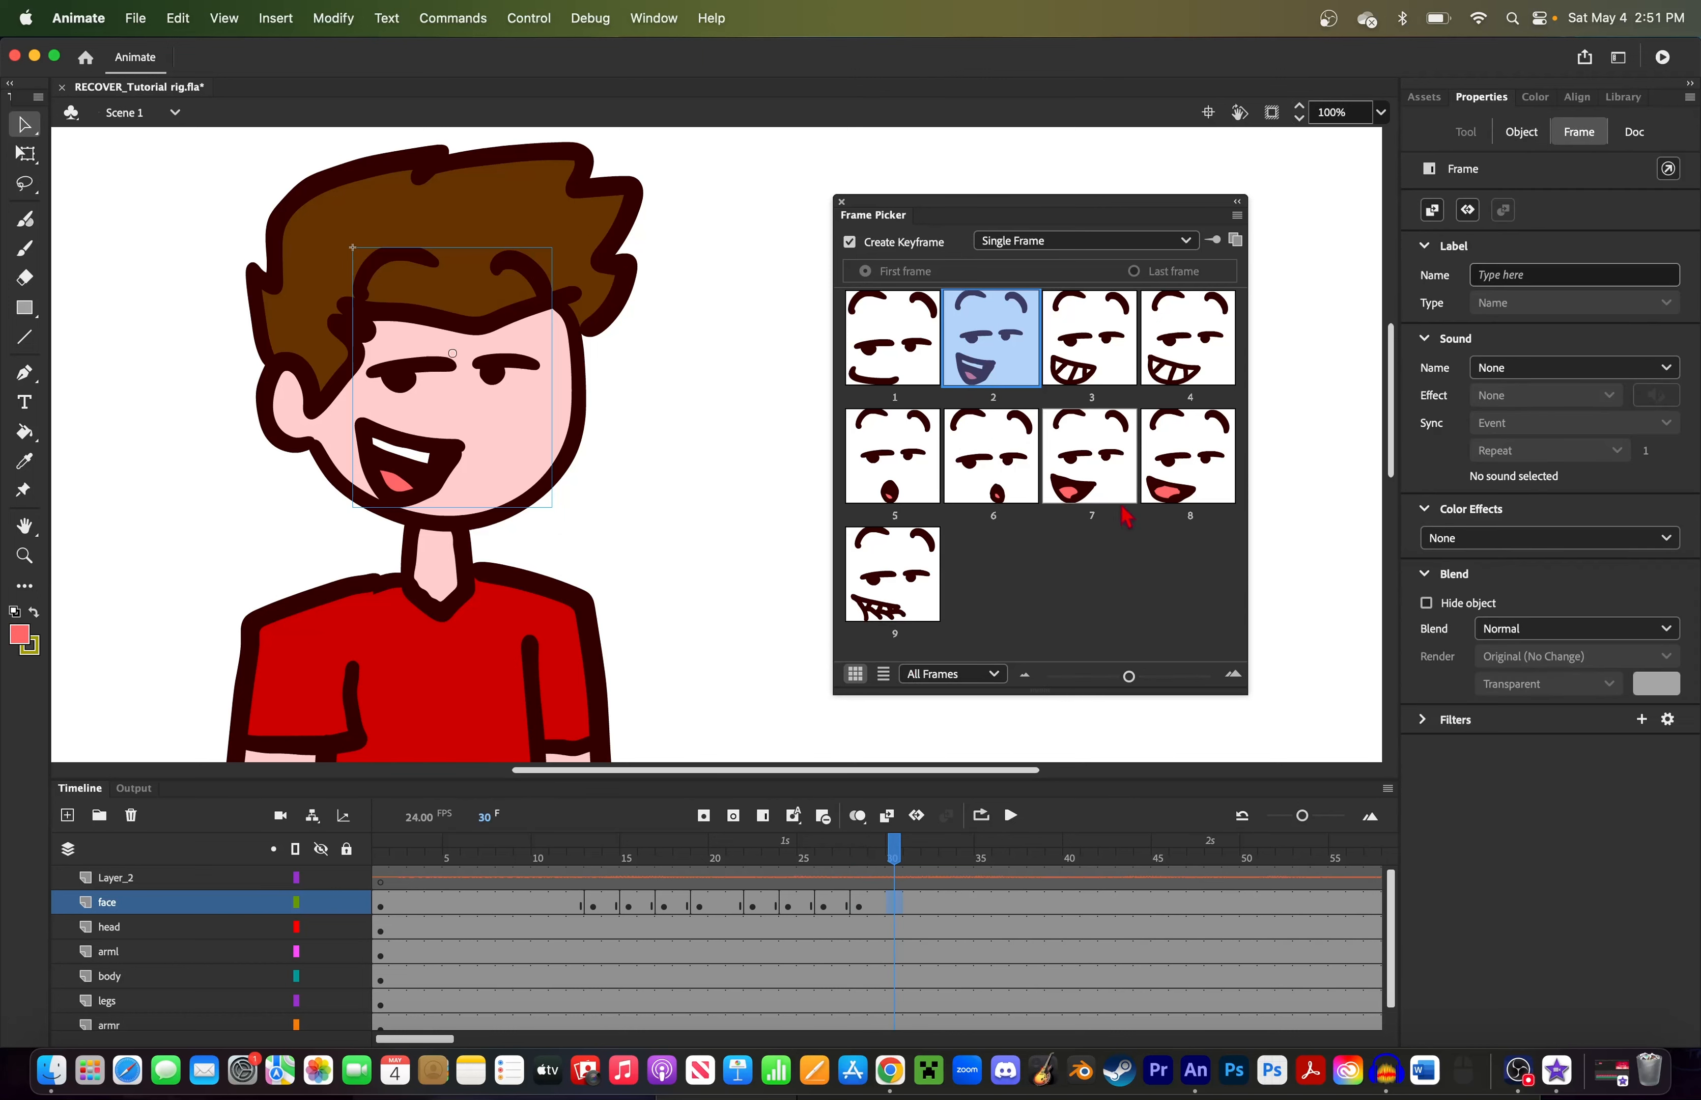
pyautogui.click(1164, 483)
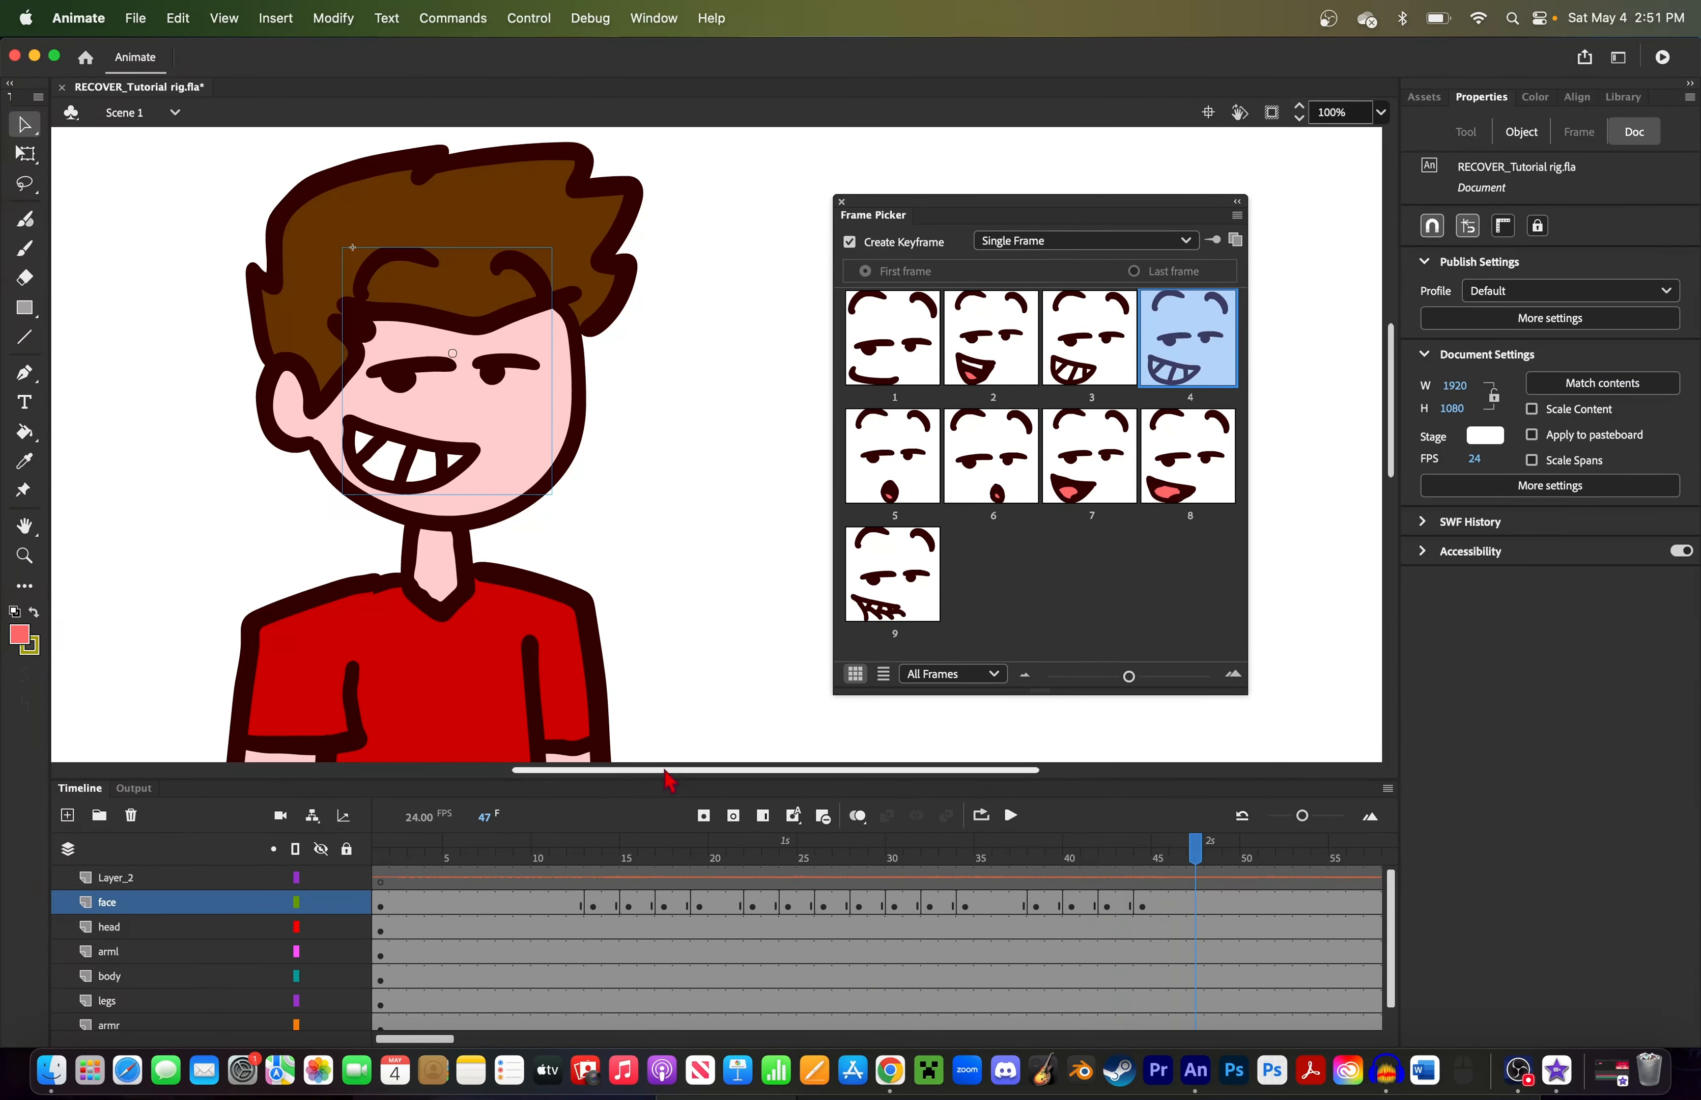
# Step: Review the lip sync from around frame 8 and select frame 46 on the face layer, past its last keyframe
pyautogui.click(504, 857)
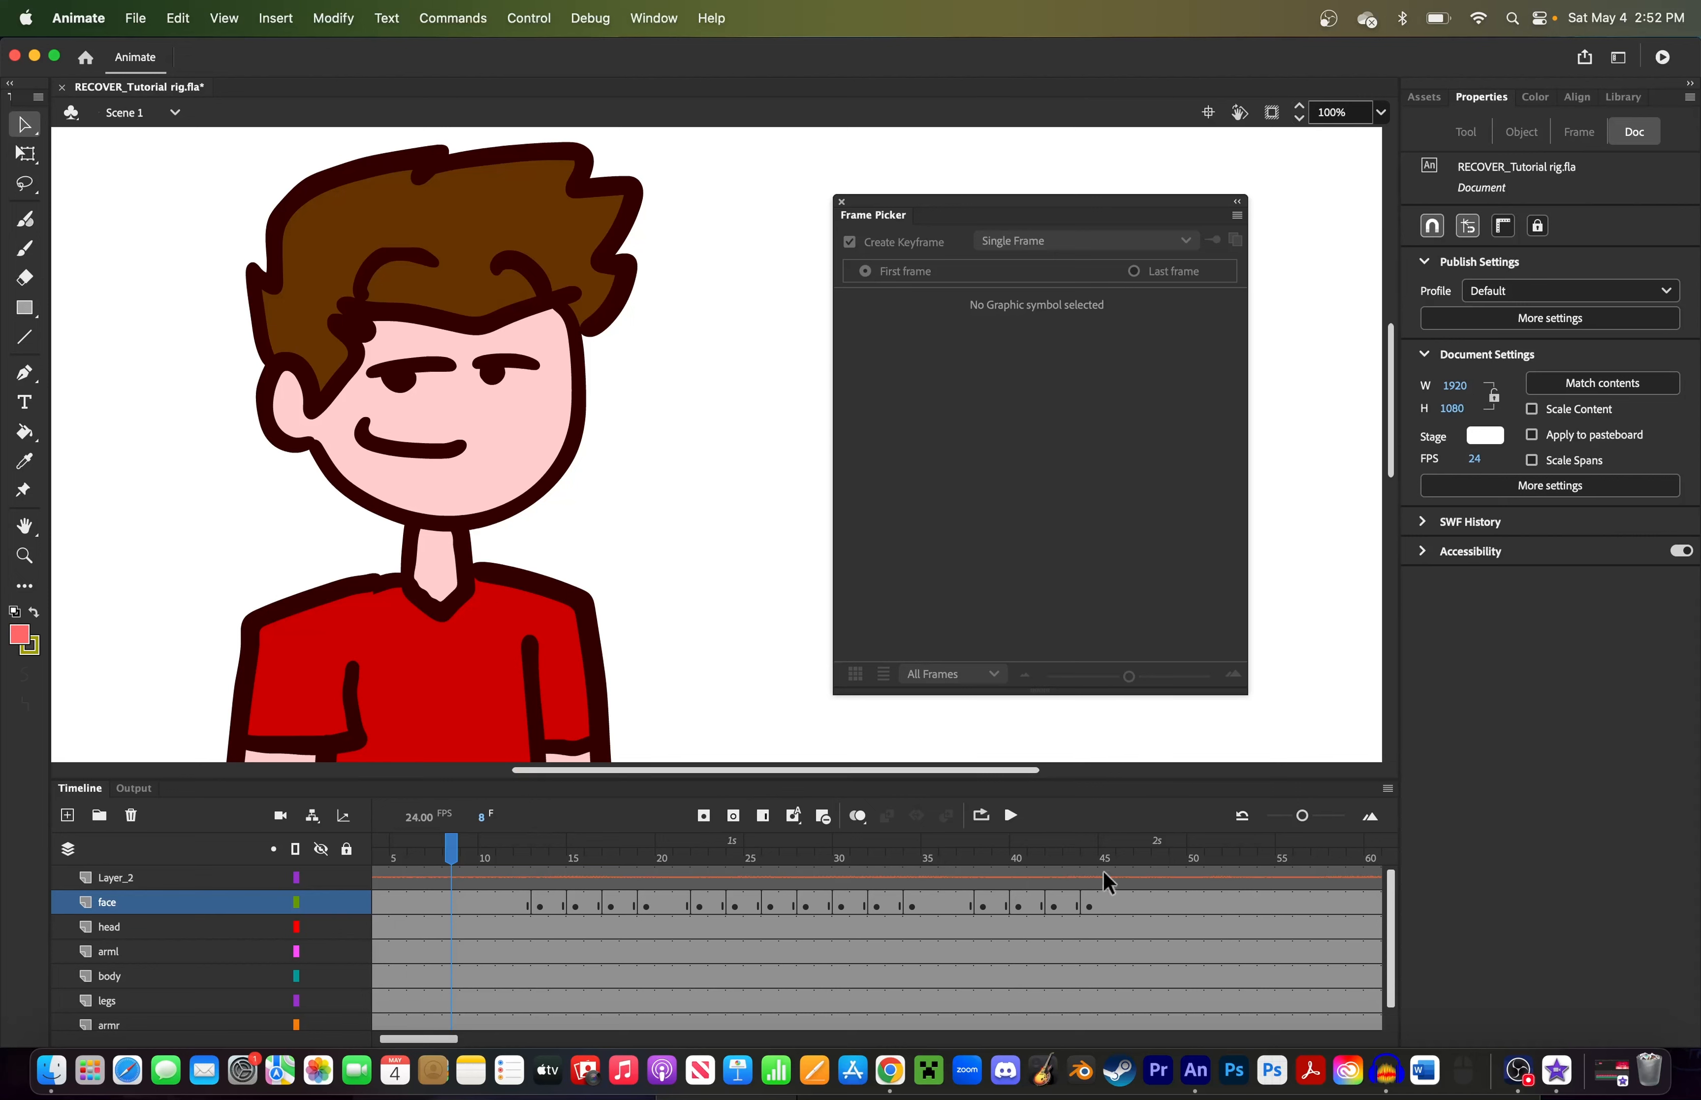
pyautogui.click(1107, 903)
pyautogui.press('.')
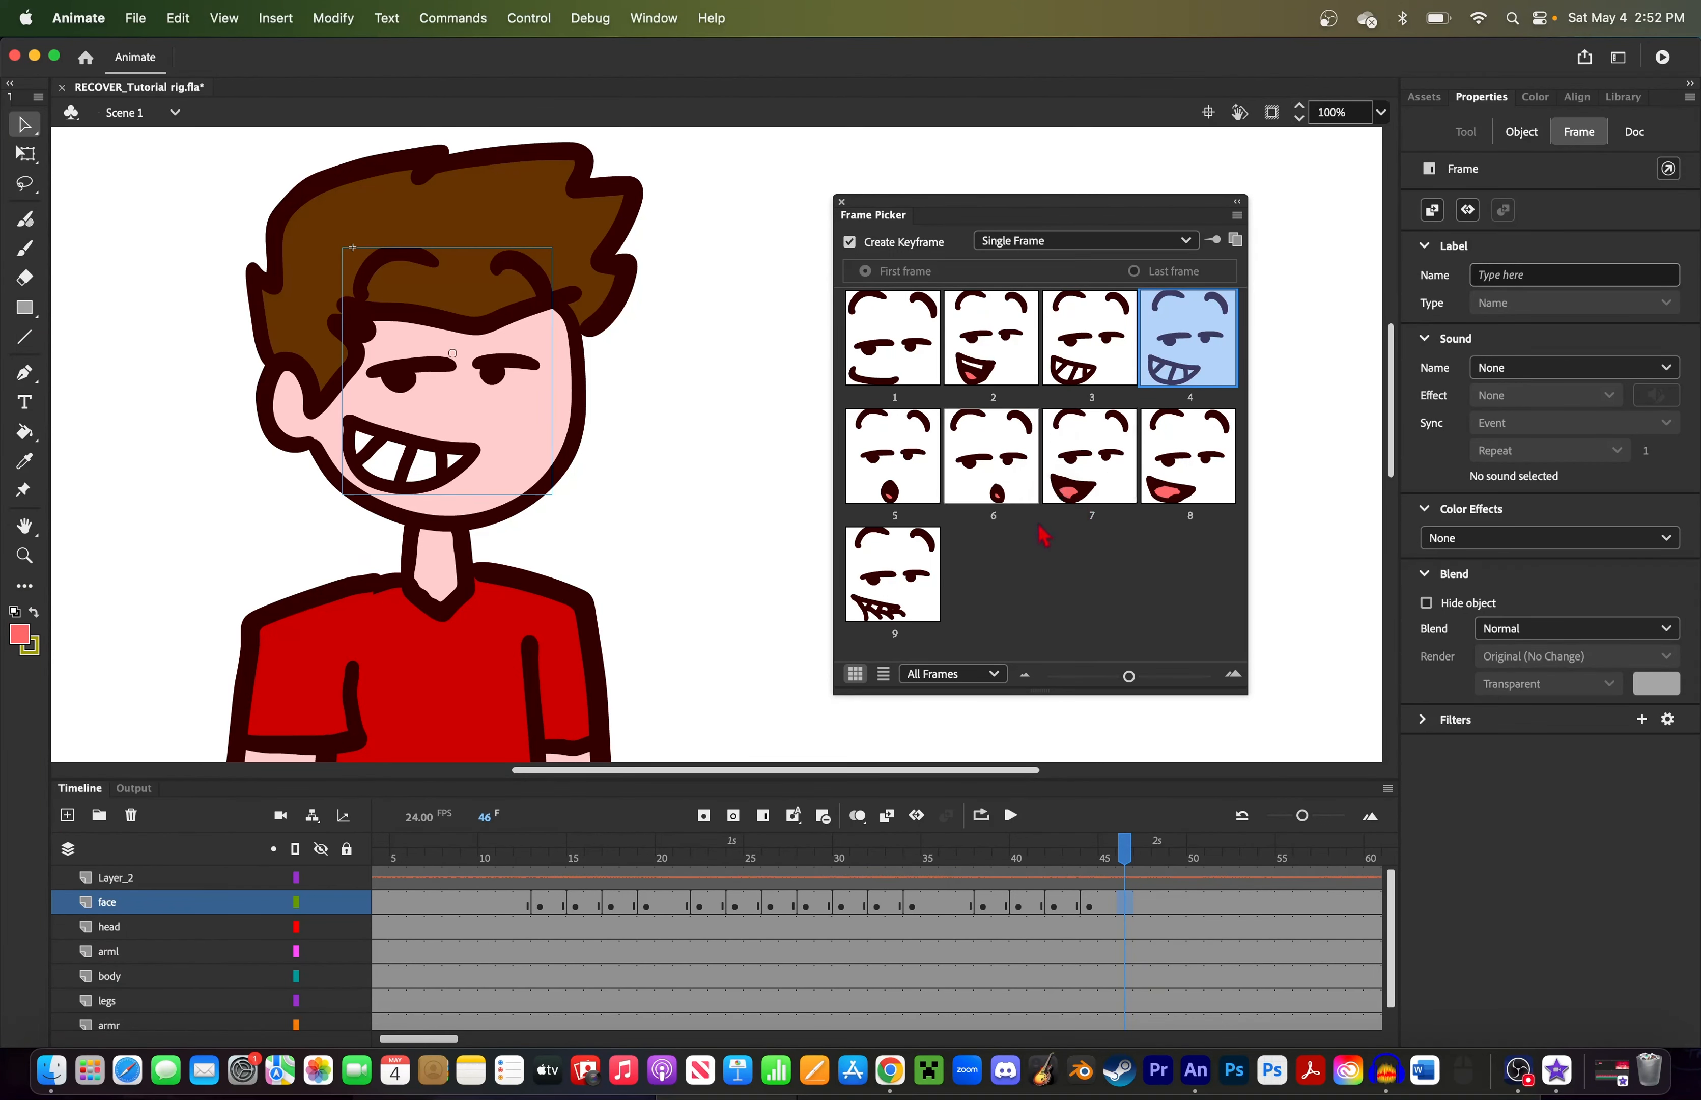
# Step: Play back the extended lip sync from frame 11 to check the mouth timing
pyautogui.click(559, 847)
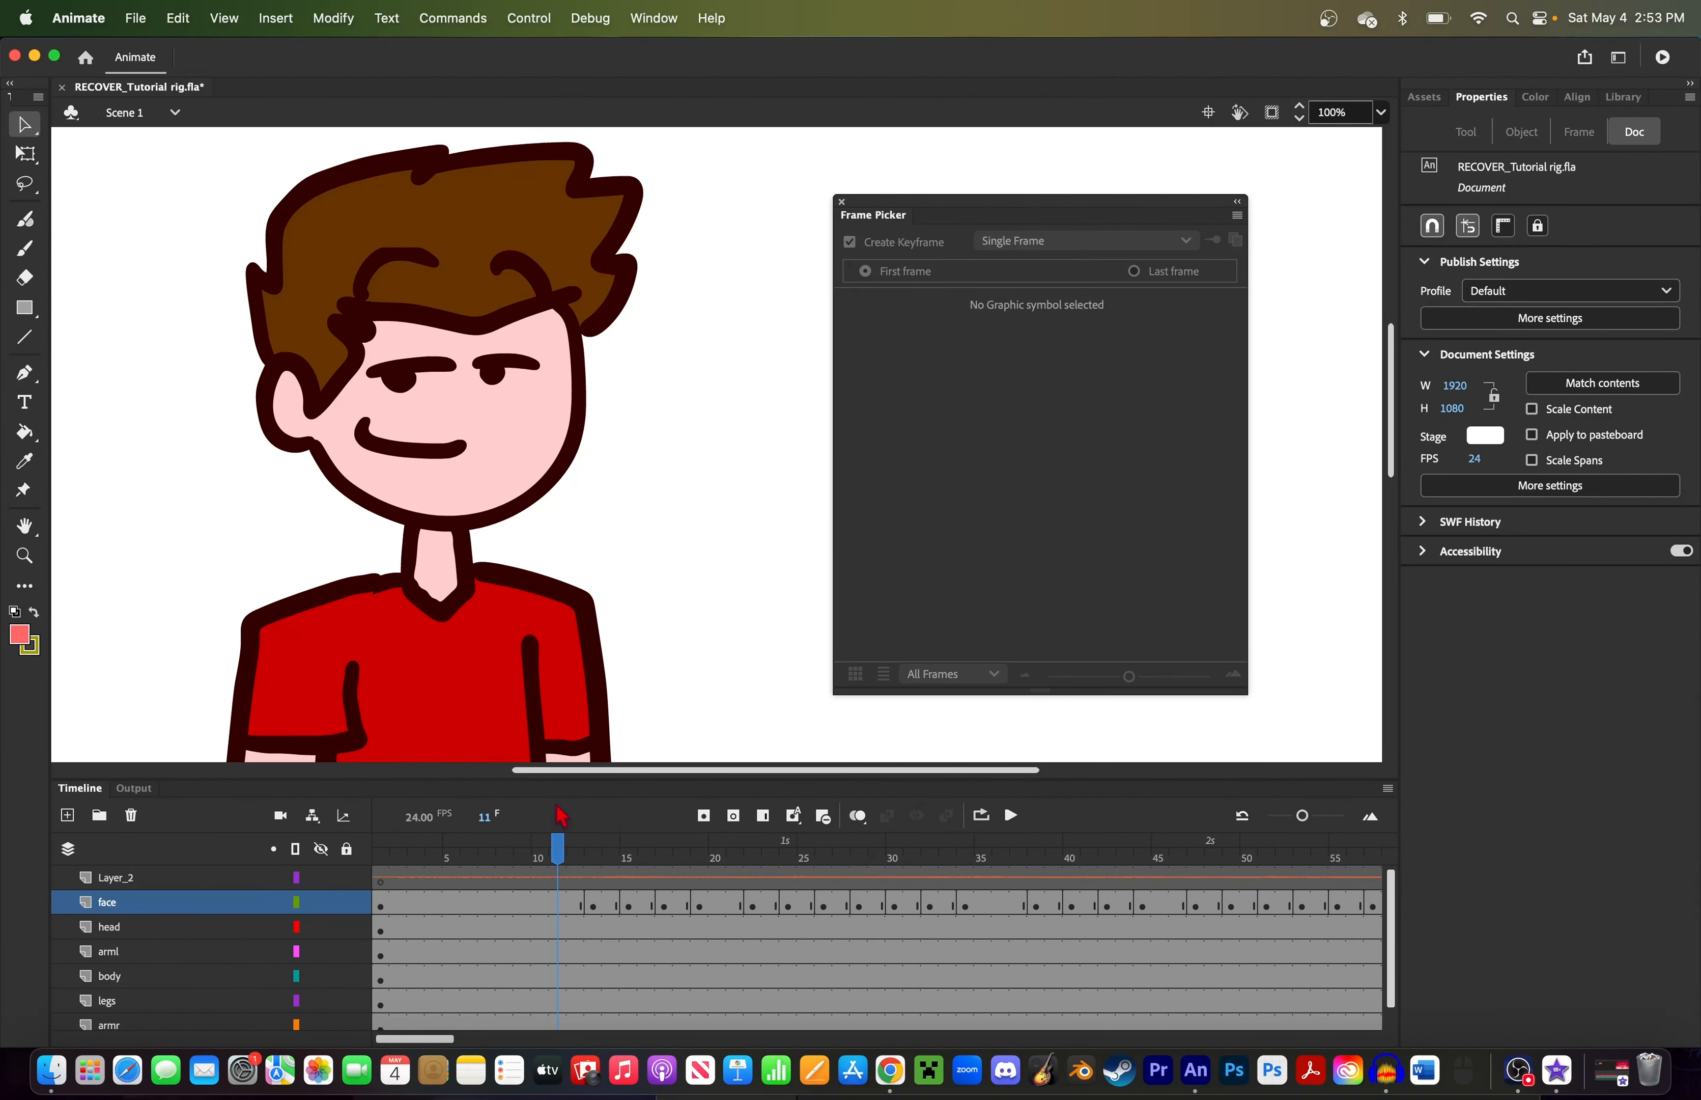
pyautogui.press('Return')
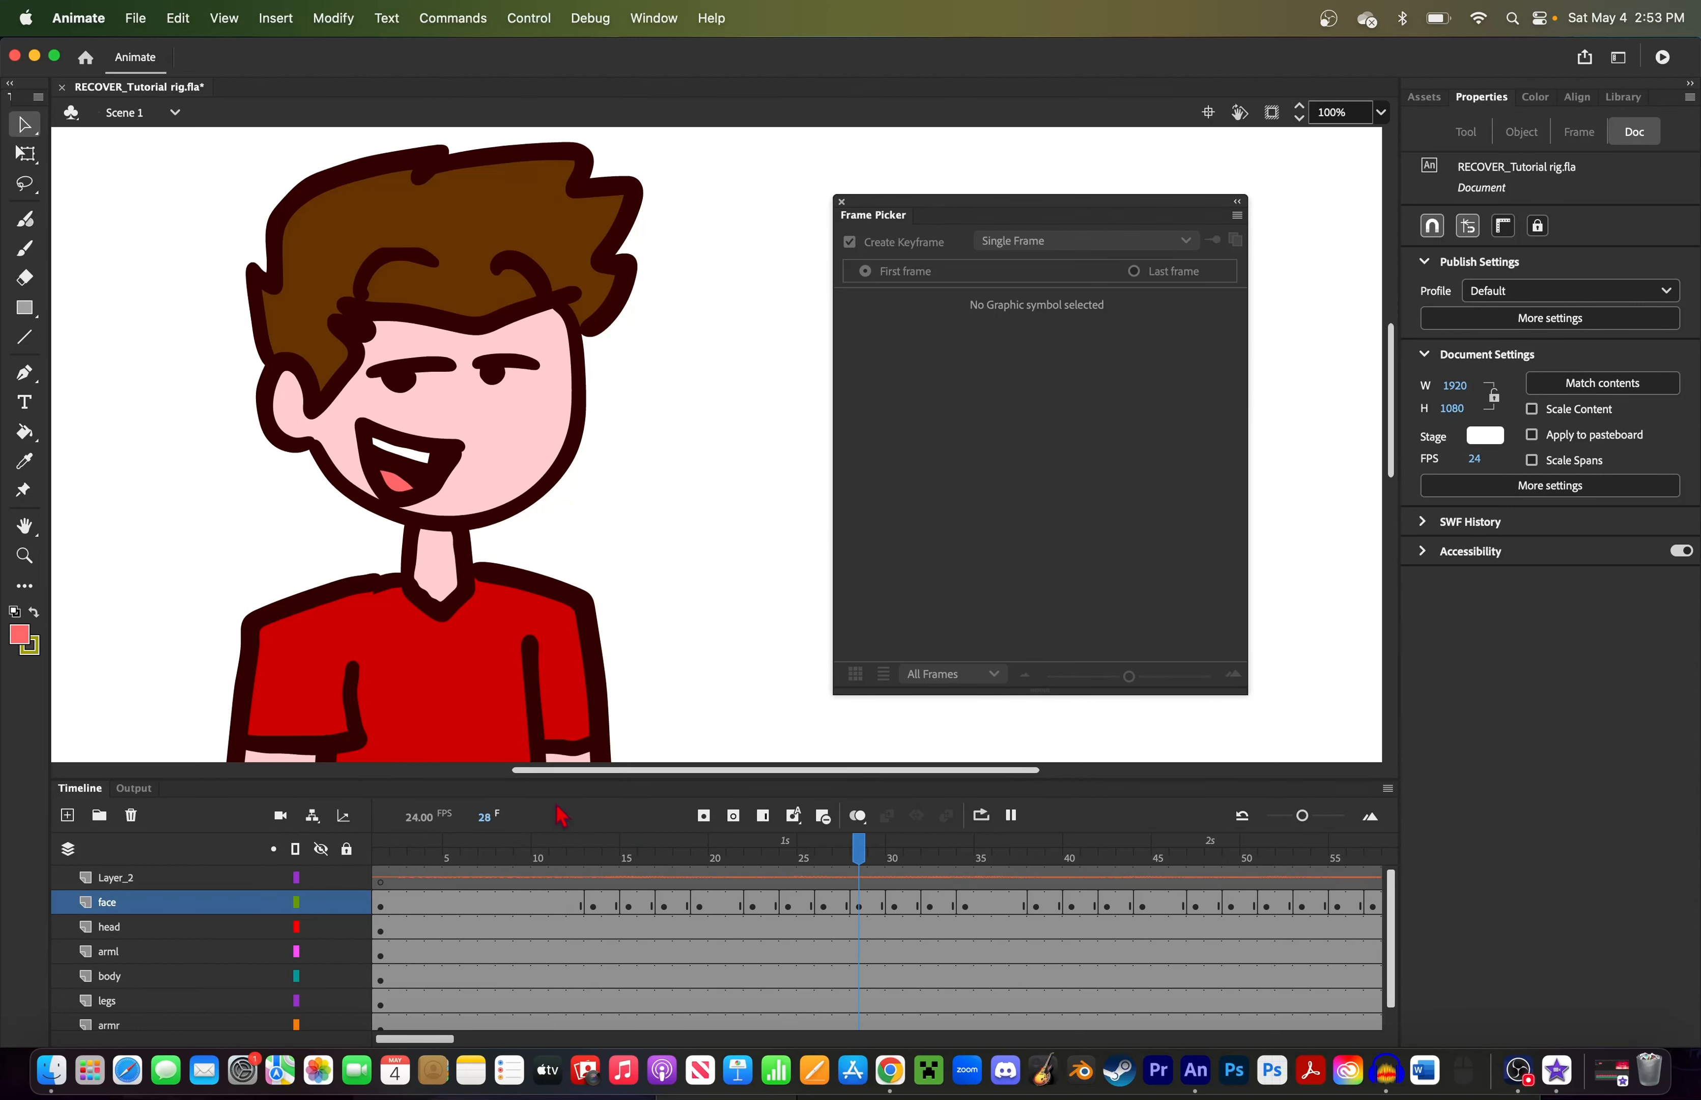
pyautogui.press('Return')
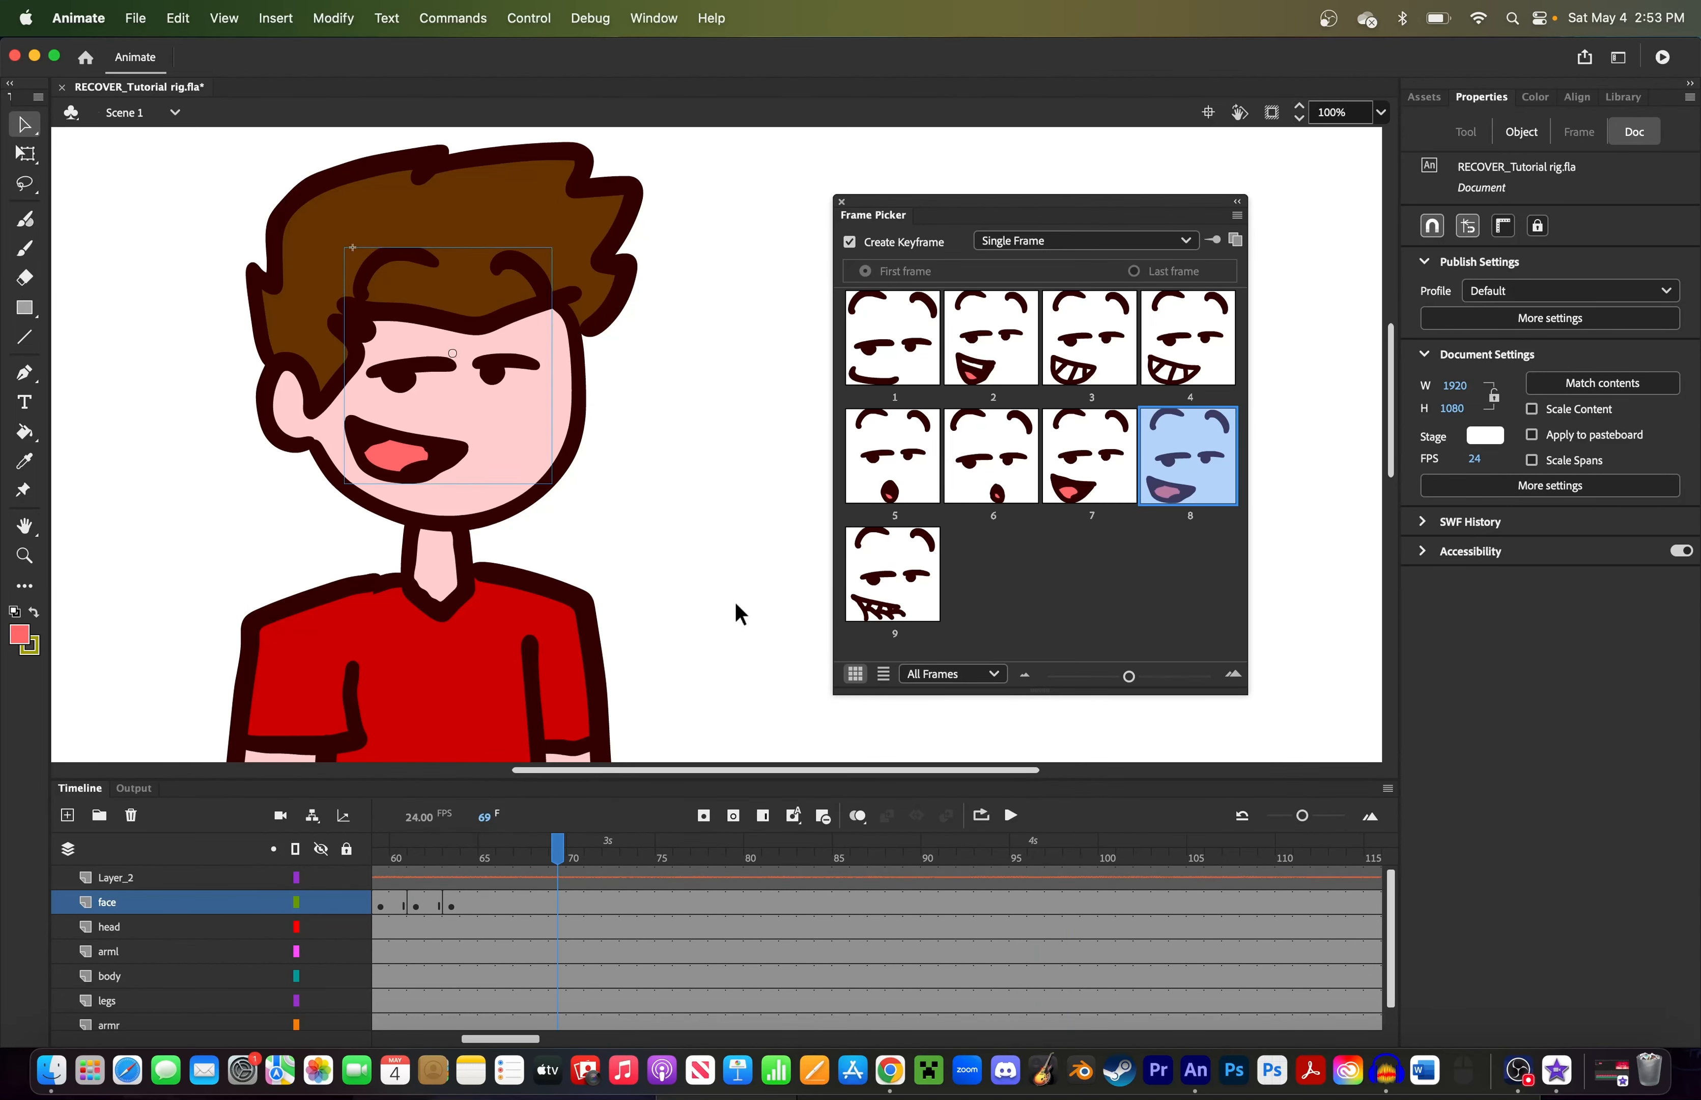
# Step: Try drawing a downturned open mouth with teeth on frame 10 inside the face symbol, and undo the drawing
pyautogui.press('super+e')
pyautogui.press('b')
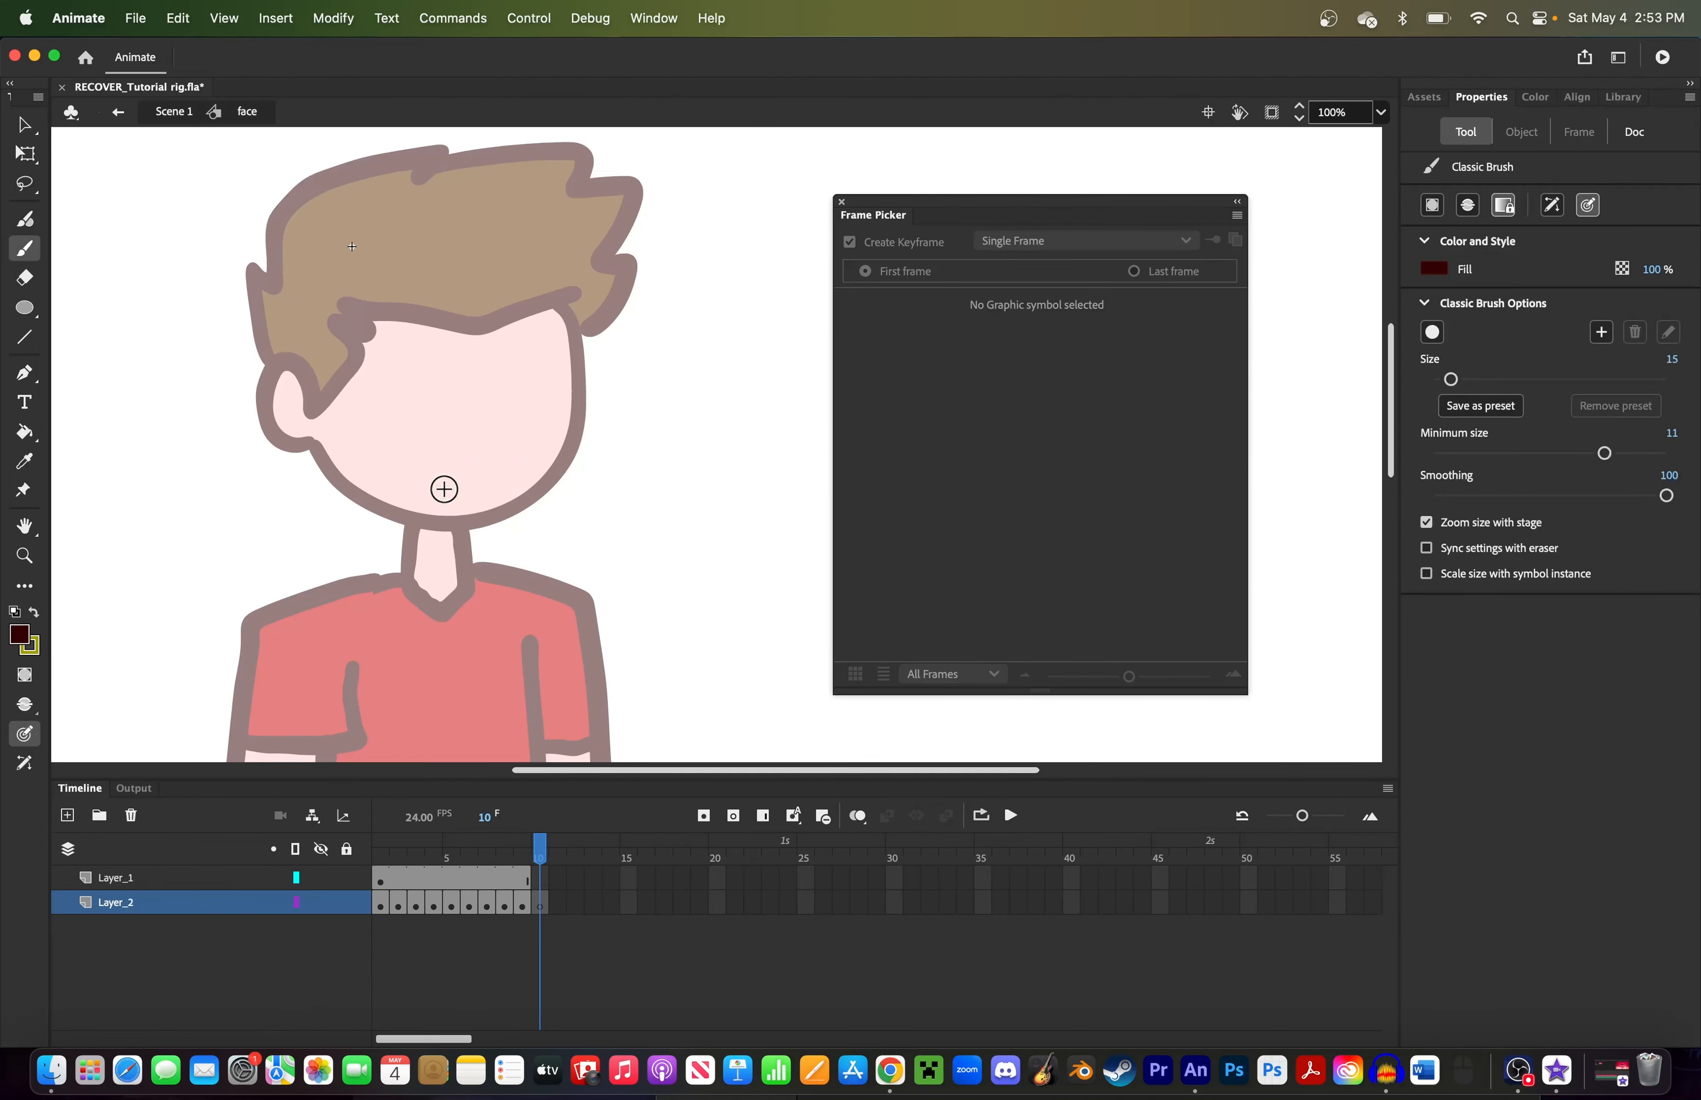
pyautogui.moveTo(474, 490)
pyautogui.mouseDown()
pyautogui.moveTo(458, 450)
pyautogui.moveTo(380, 485)
pyautogui.moveTo(470, 491)
pyautogui.moveTo(388, 462)
pyautogui.moveTo(463, 485)
pyautogui.mouseUp()
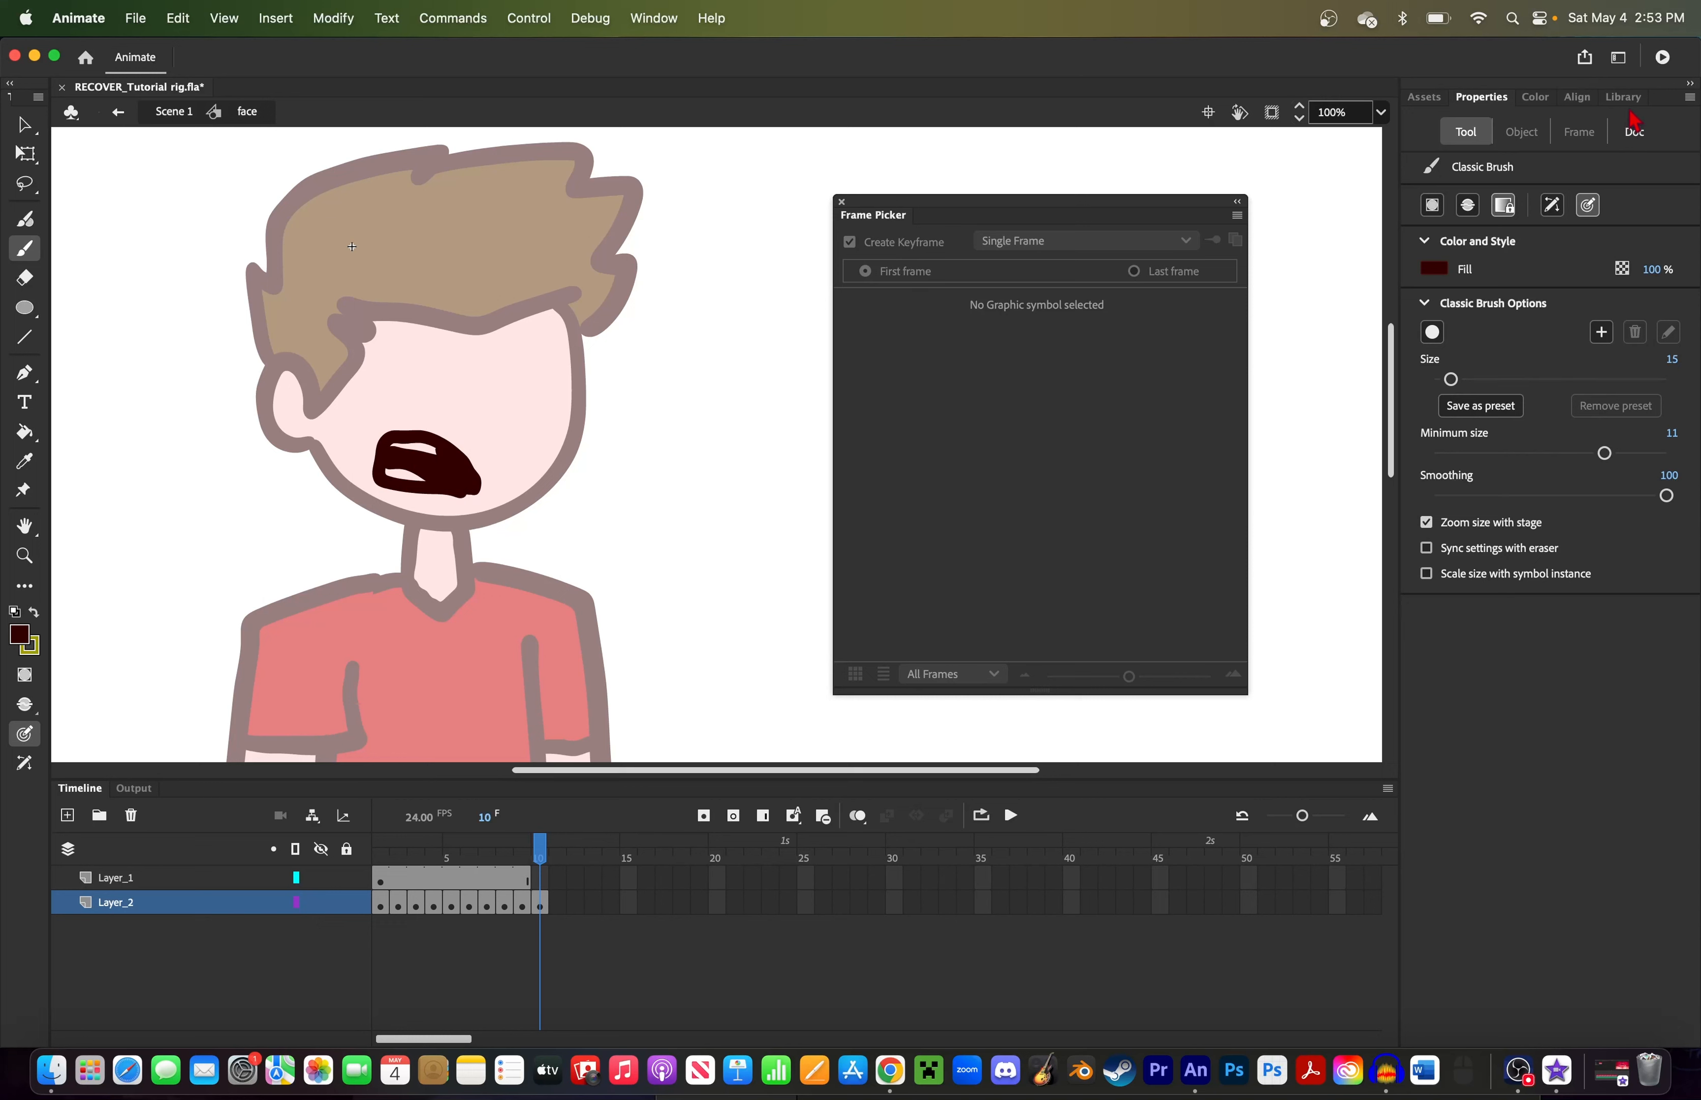
pyautogui.press('super+z')
pyautogui.press('super+z')
pyautogui.press('super+z')
pyautogui.press('super+z')
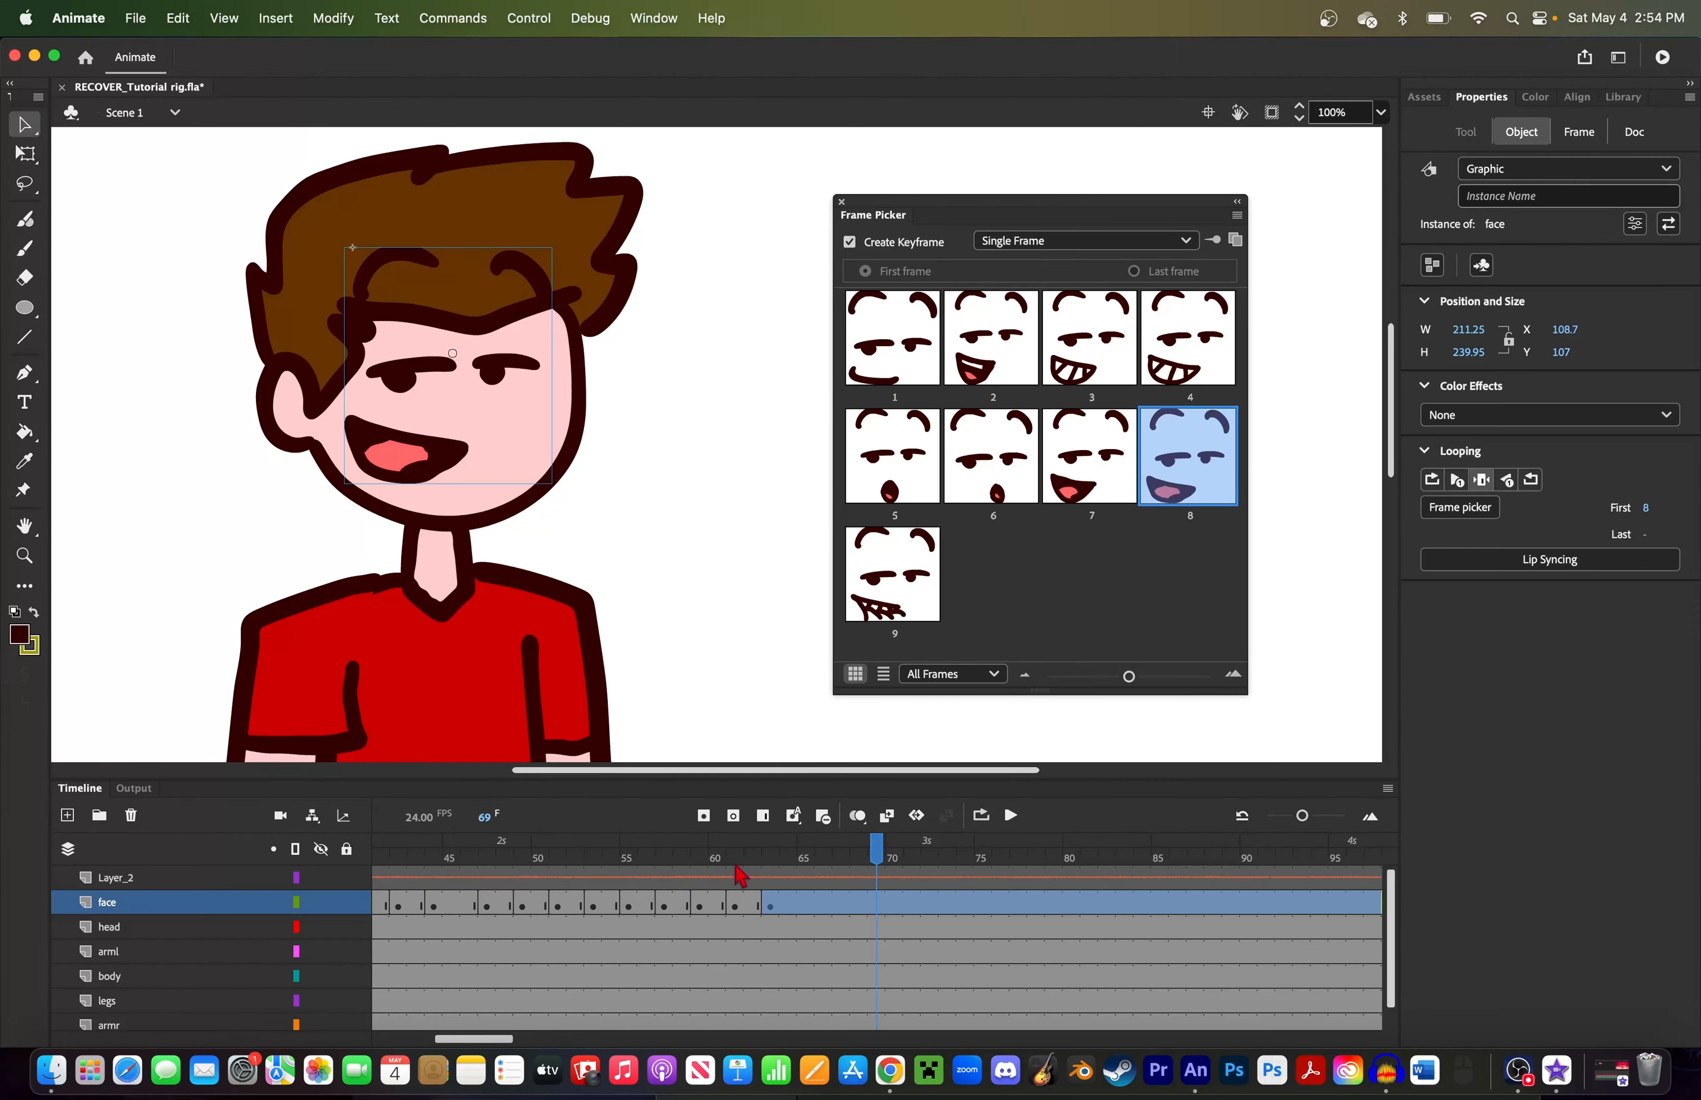
# Step: Scrub the audio between about frames 56 and 68, check the face-layer keyframe at frame 63, and play the animation from the start
pyautogui.click(740, 858)
pyautogui.moveTo(740, 857); pyautogui.dragTo(826, 861)
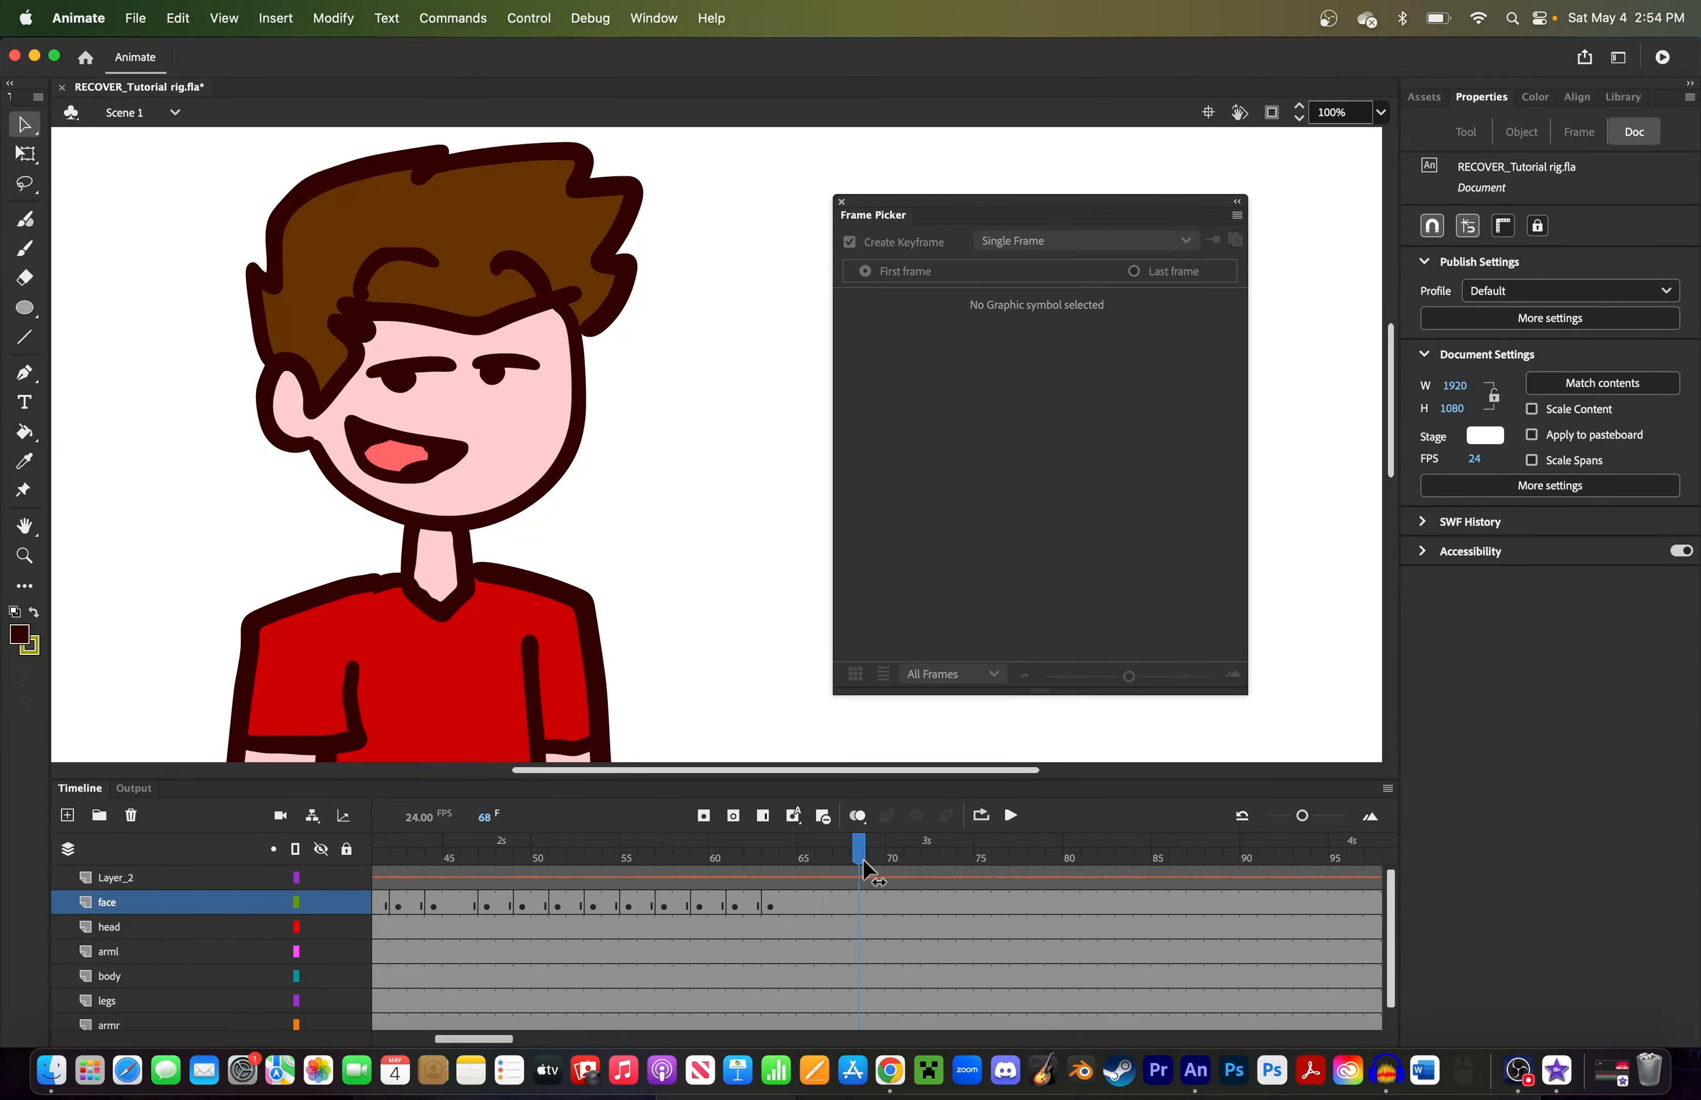
pyautogui.moveTo(817, 864); pyautogui.dragTo(646, 861)
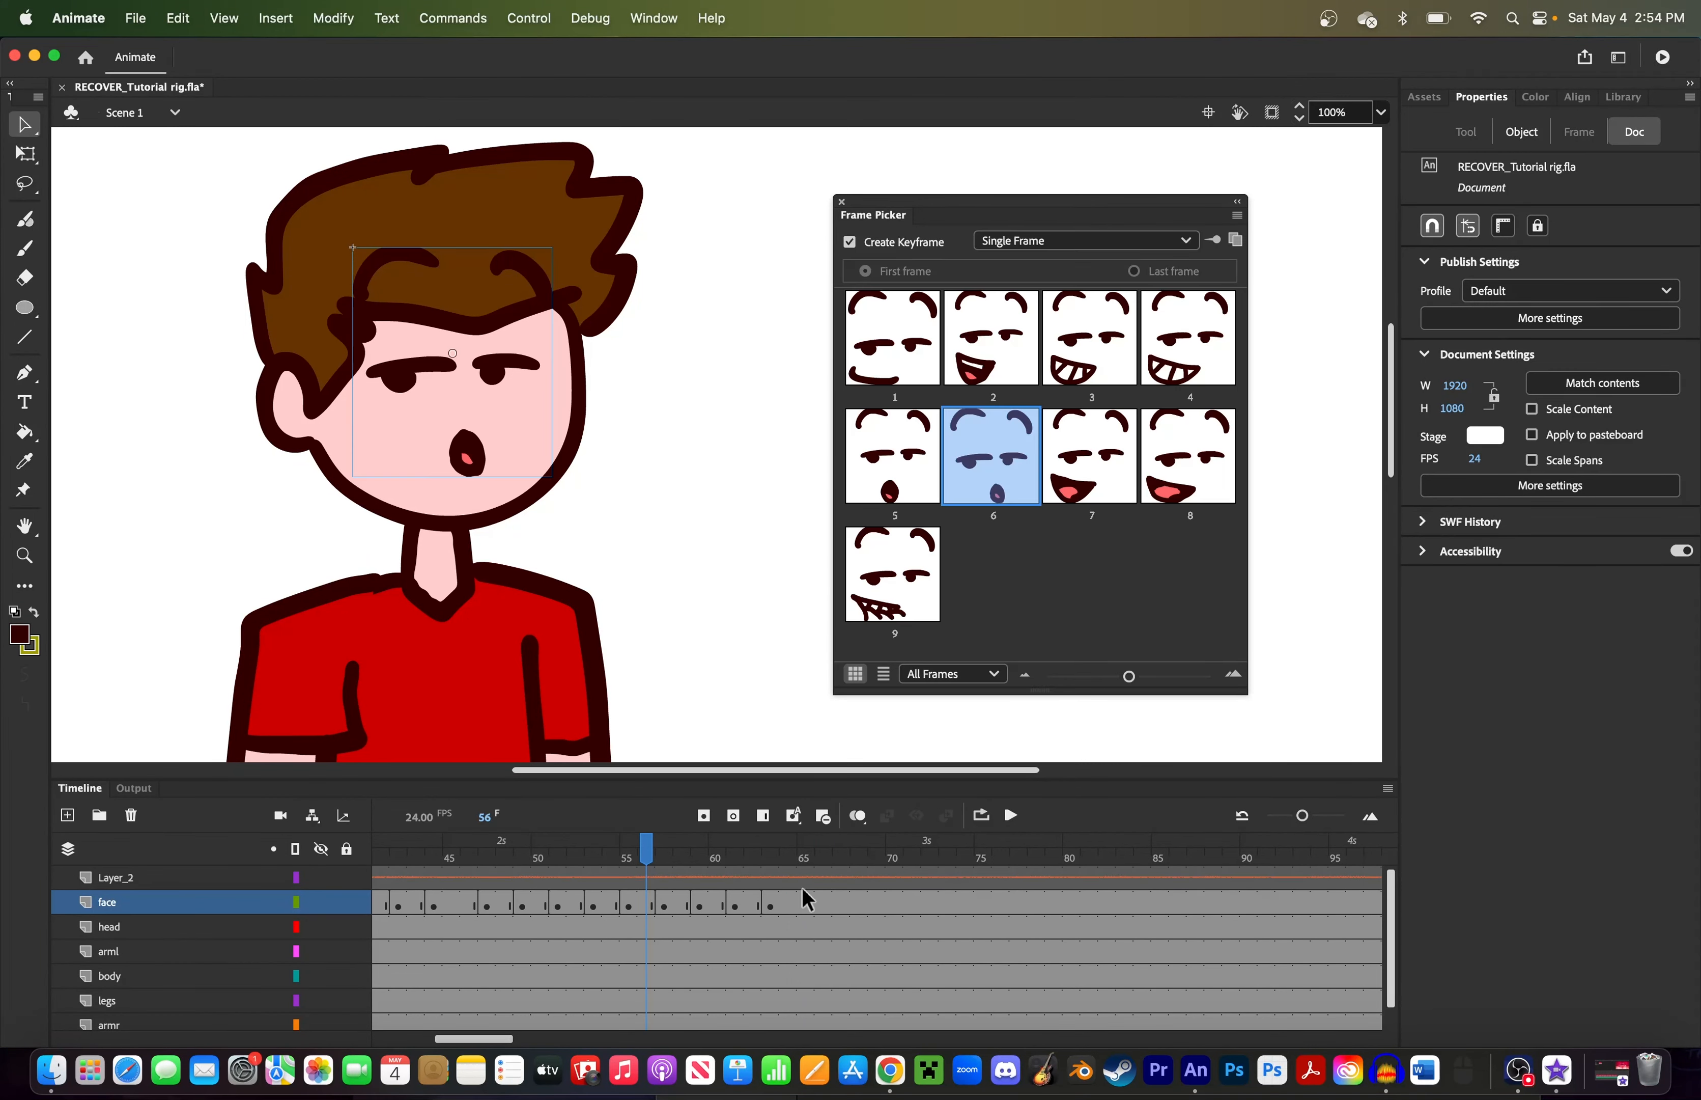
pyautogui.click(772, 905)
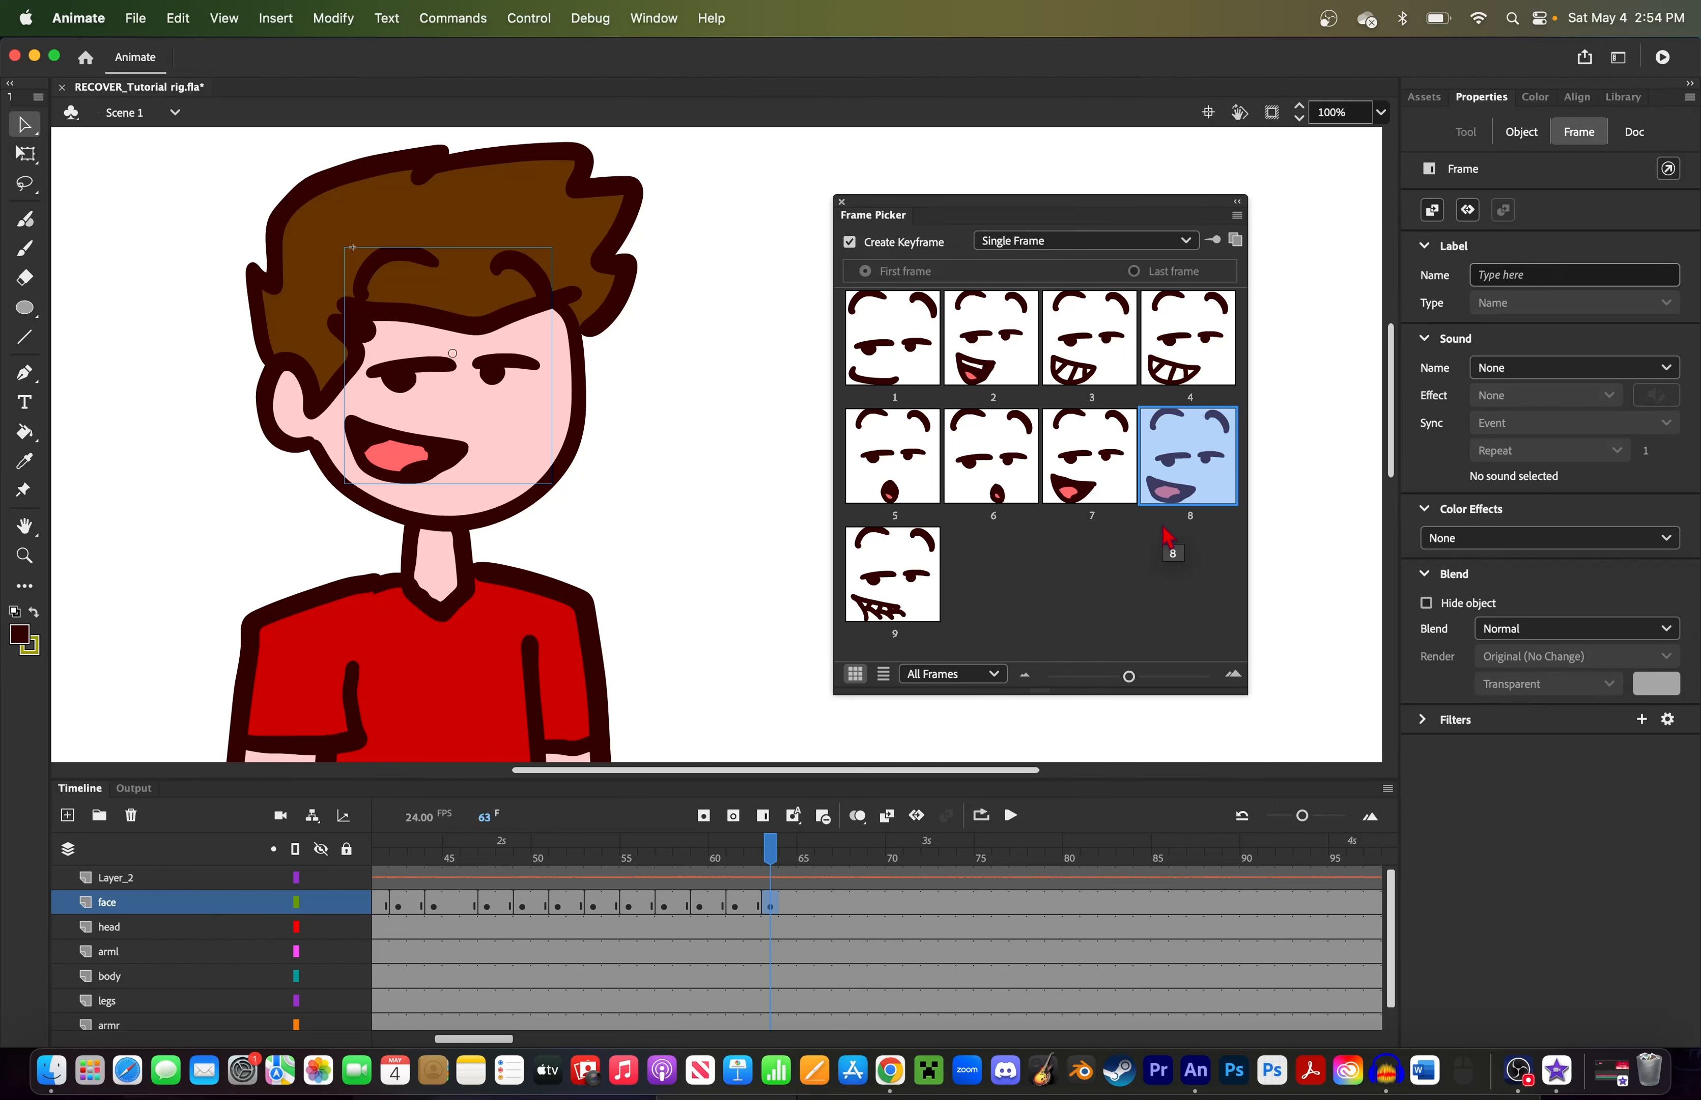
pyautogui.press('Return')
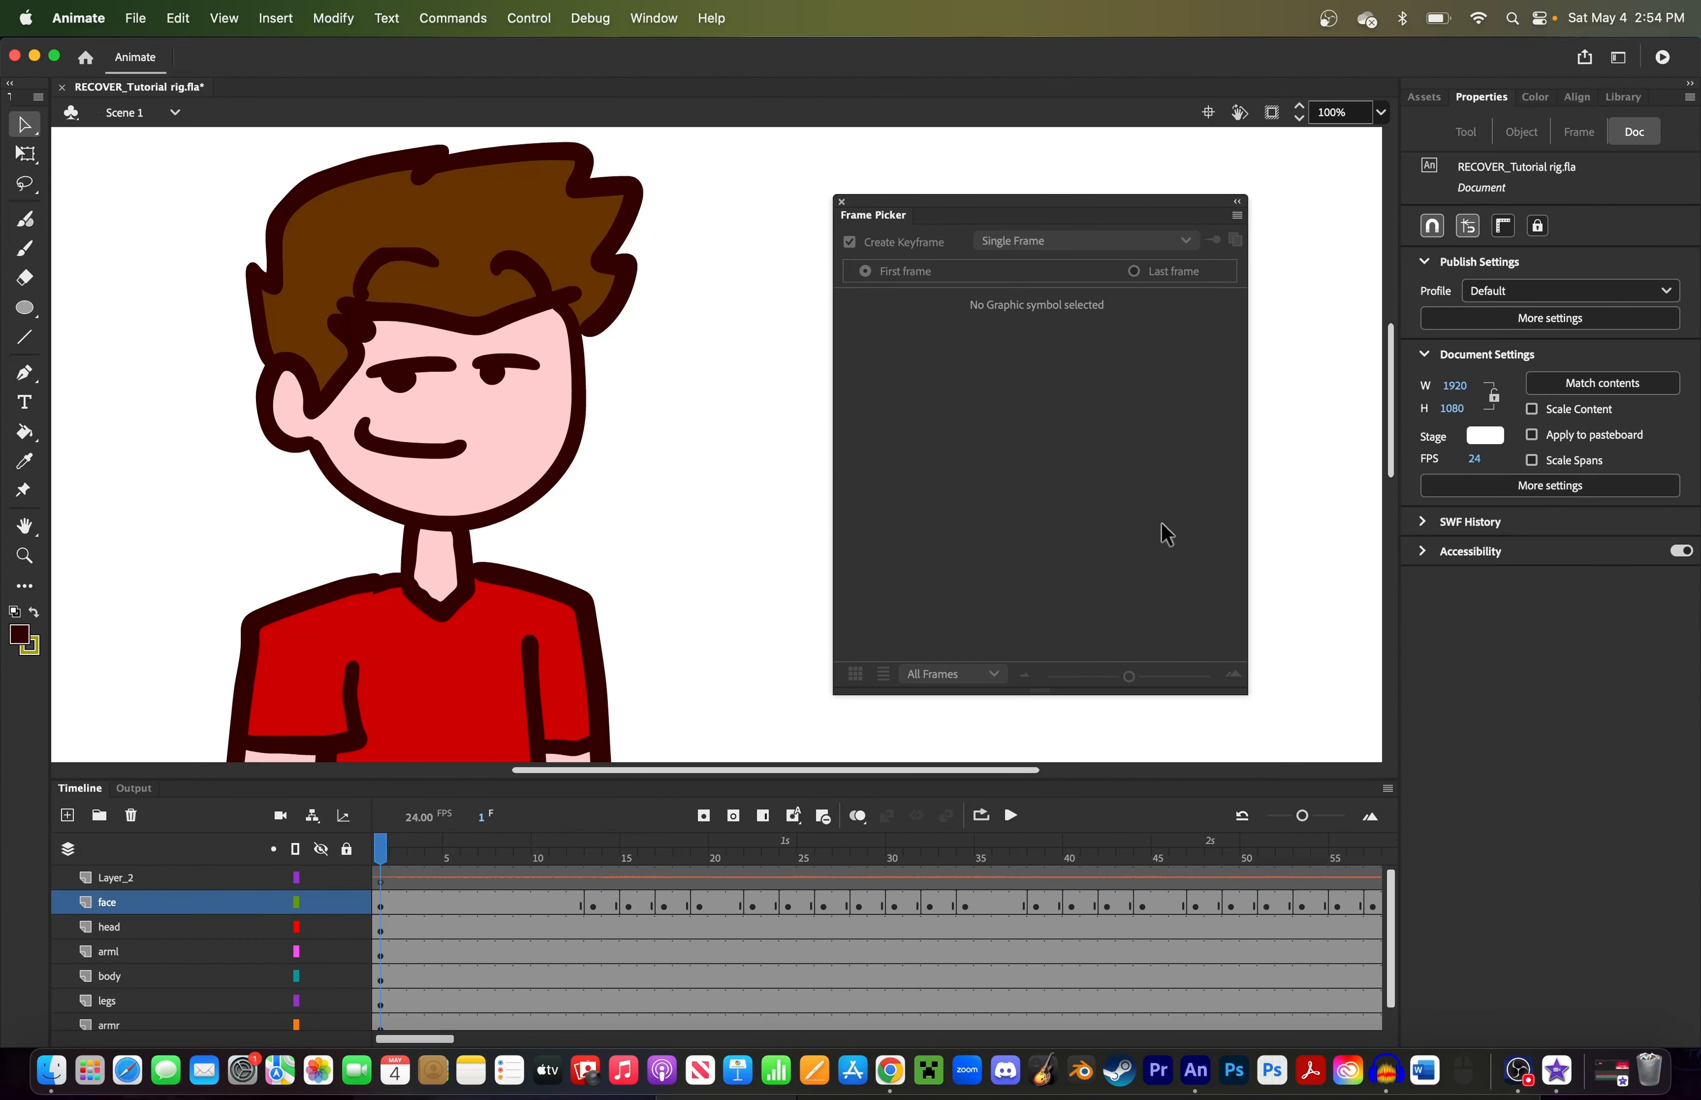